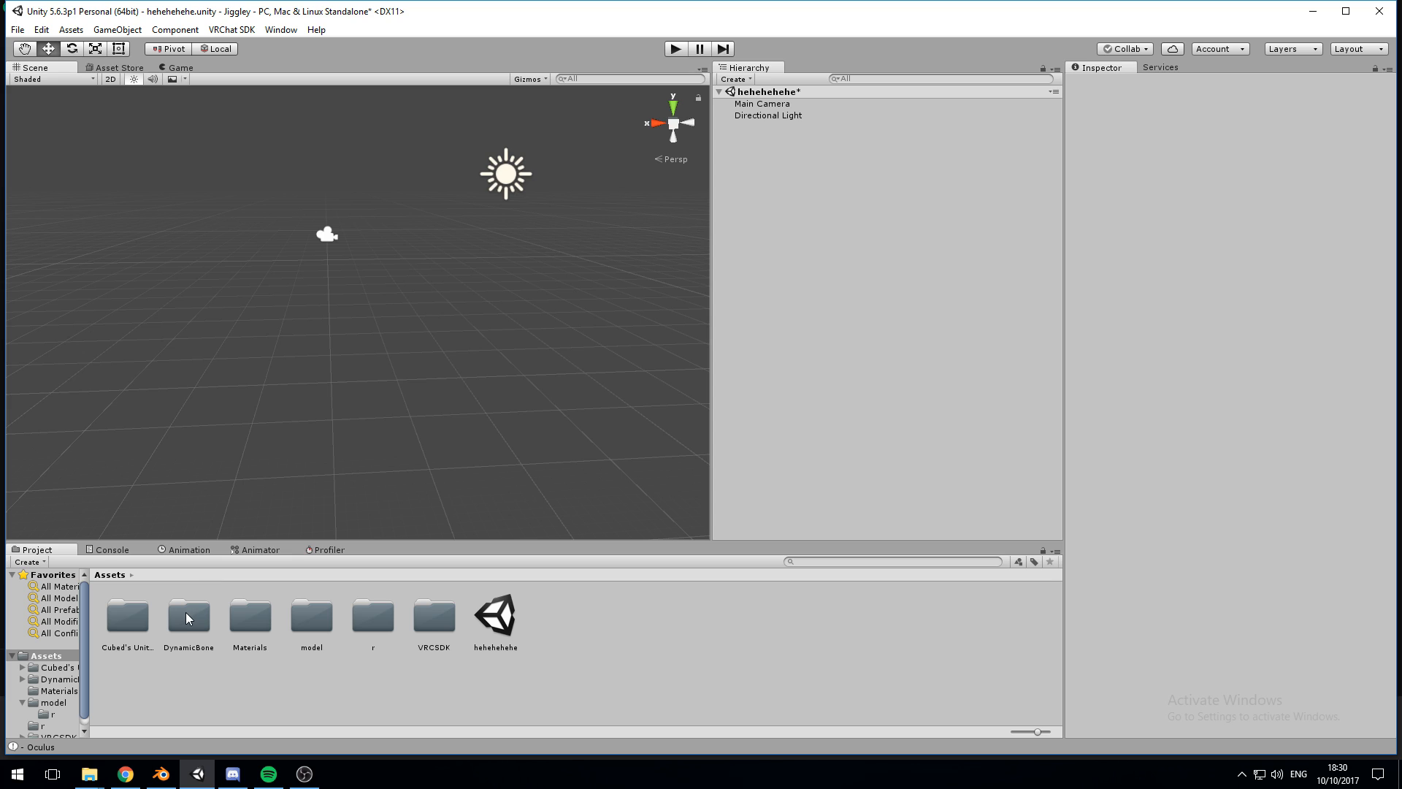
Step: View the Dynamic Bone asset's store page and return to the scene view
{"action": "left_click", "coordinate": [109, 67]}
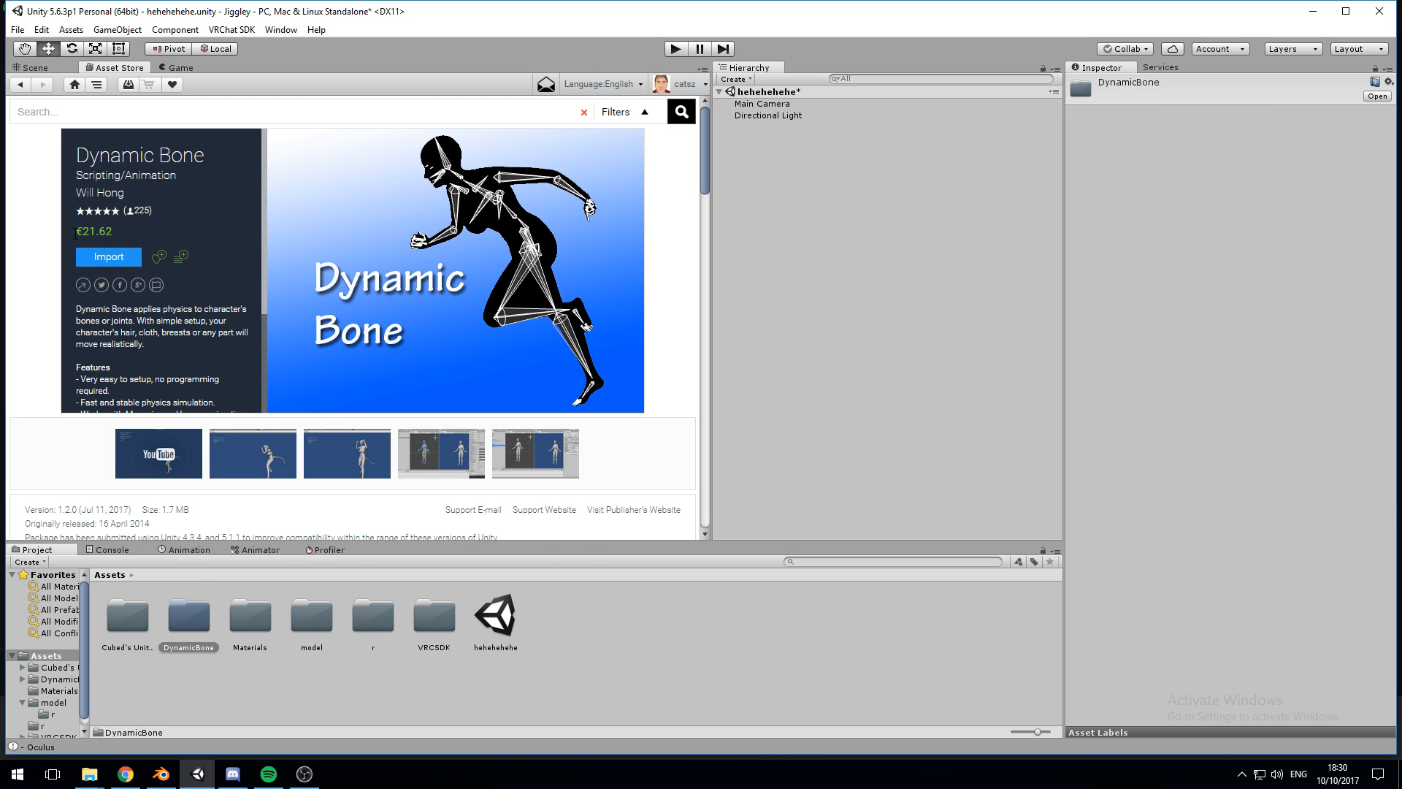
{"action": "left_click", "coordinate": [33, 68]}
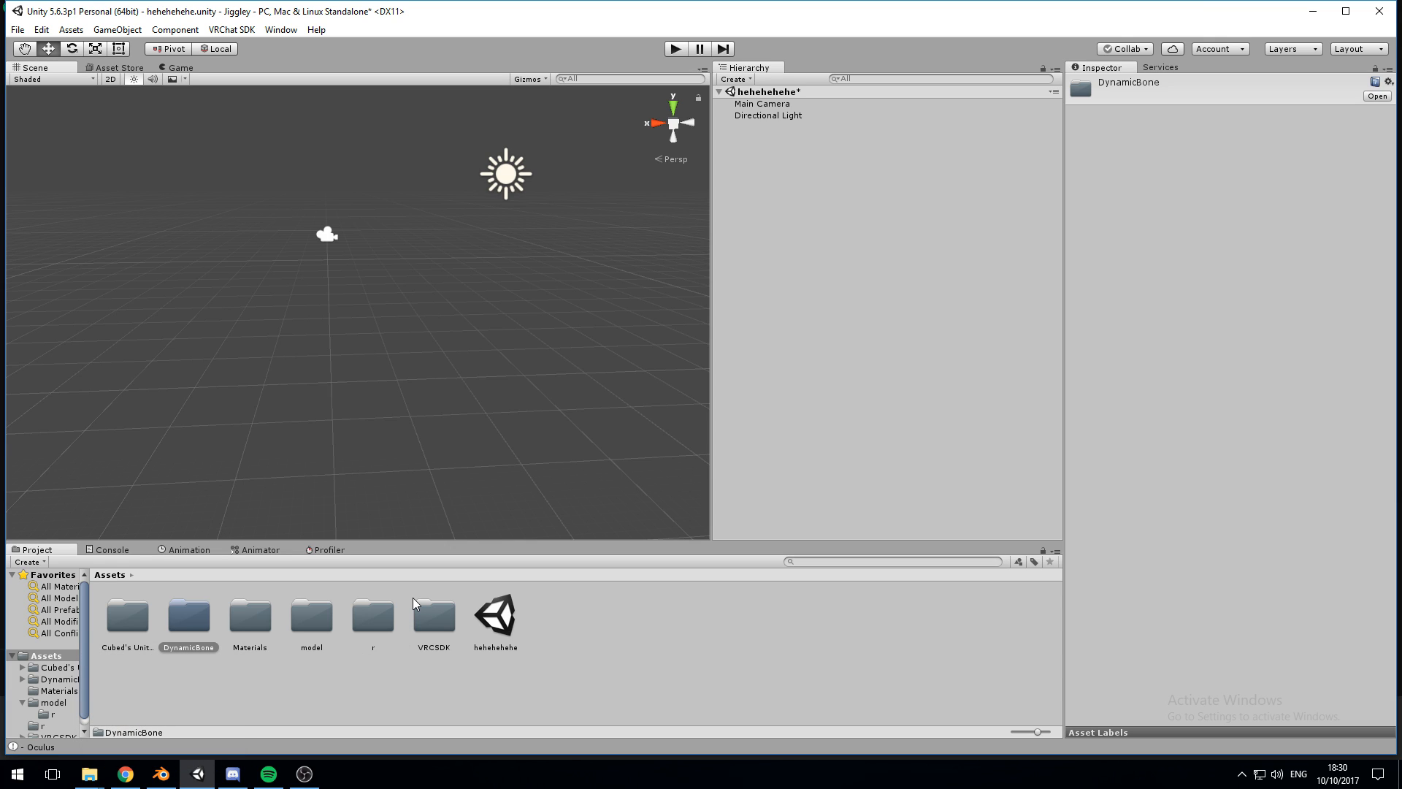
Step: Switch to Blender and hide the Body mesh so only the armature's bones are displayed
{"action": "left_click", "coordinate": [161, 773]}
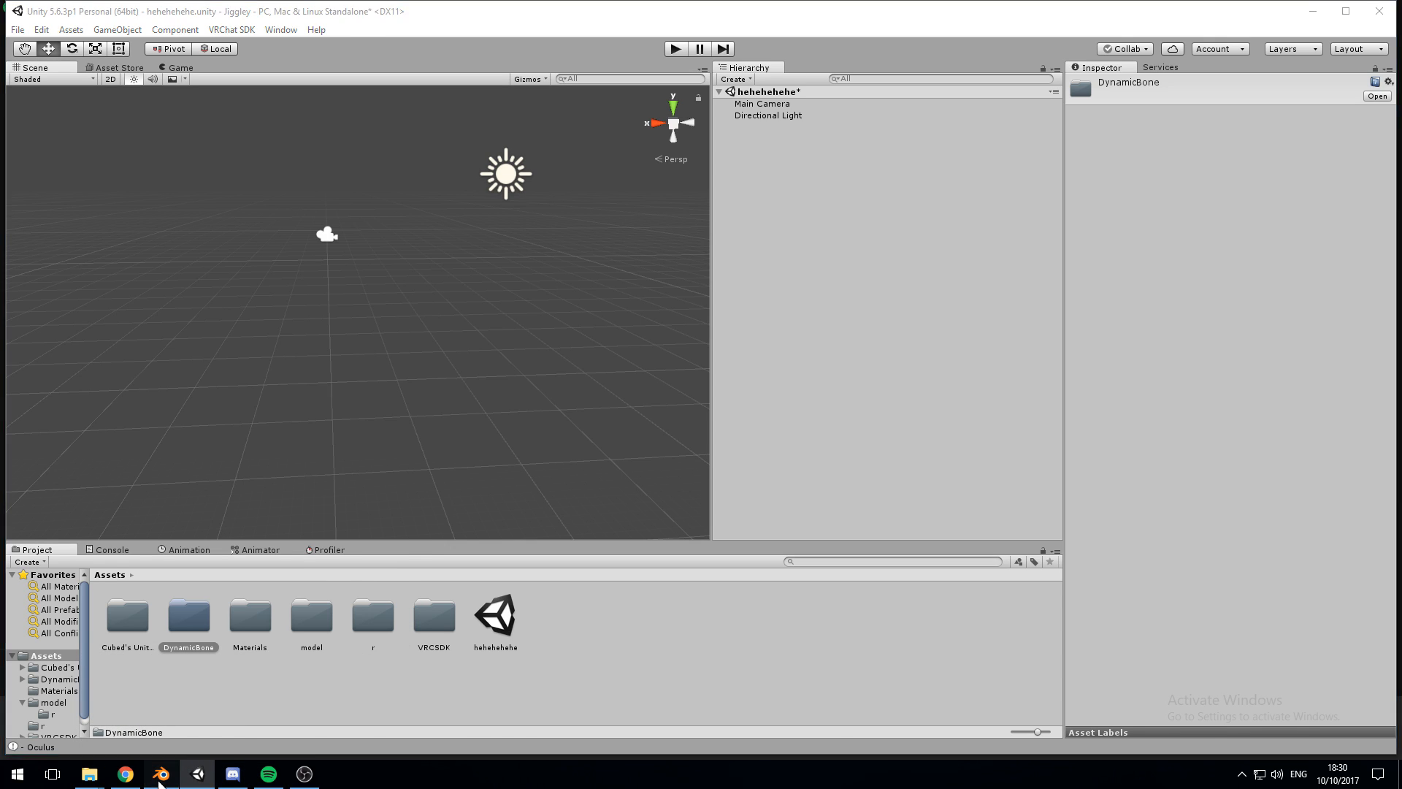
{"action": "scroll", "coordinate": [417, 288], "scroll_direction": "up", "scroll_amount": 4}
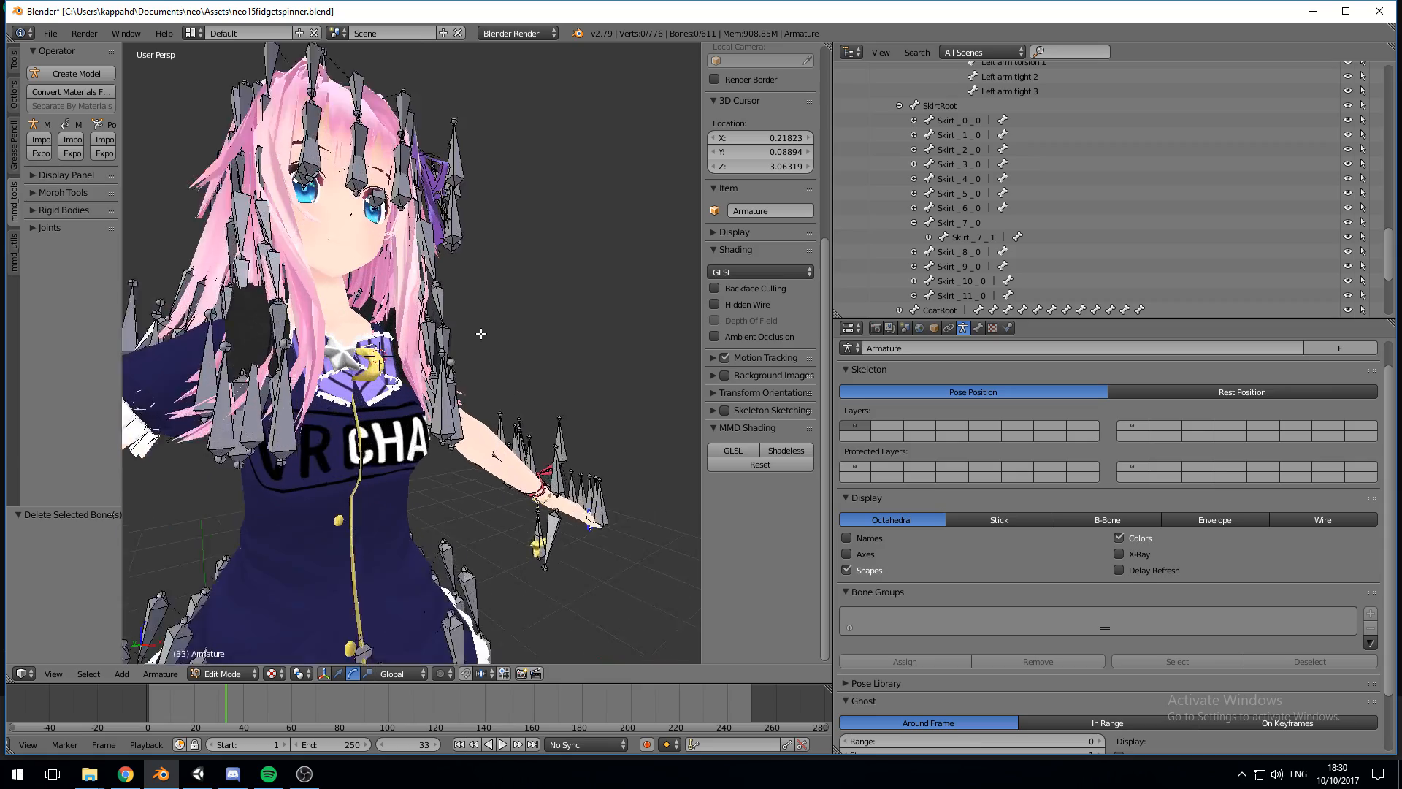
{"action": "middle_click_drag", "start_coordinate": [452, 379], "coordinate": [453, 411]}
{"action": "scroll", "coordinate": [452, 410], "scroll_direction": "down", "scroll_amount": 4, "text": "shift"}
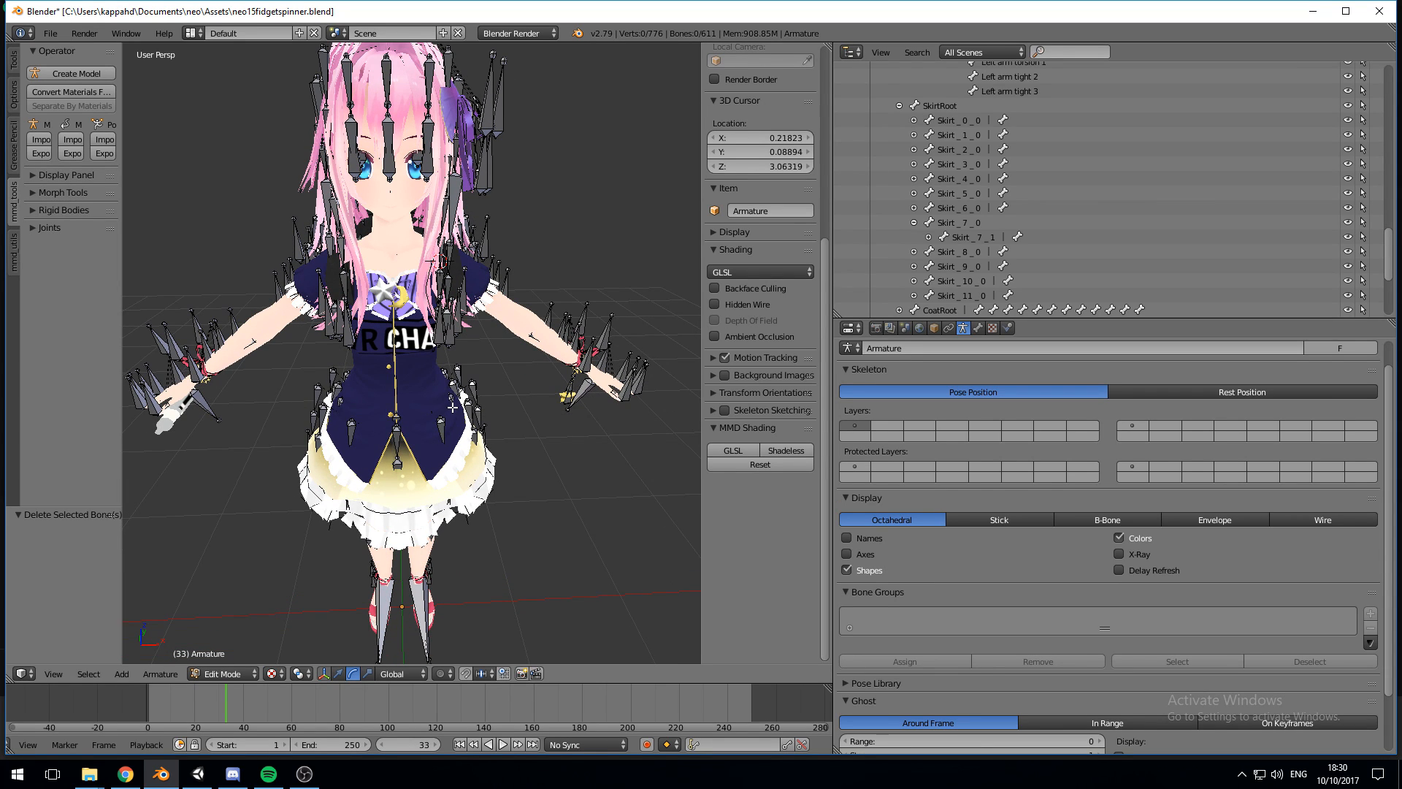
{"action": "scroll", "coordinate": [452, 405], "scroll_direction": "up", "scroll_amount": 2}
{"action": "scroll", "coordinate": [453, 405], "scroll_direction": "up", "scroll_amount": 3}
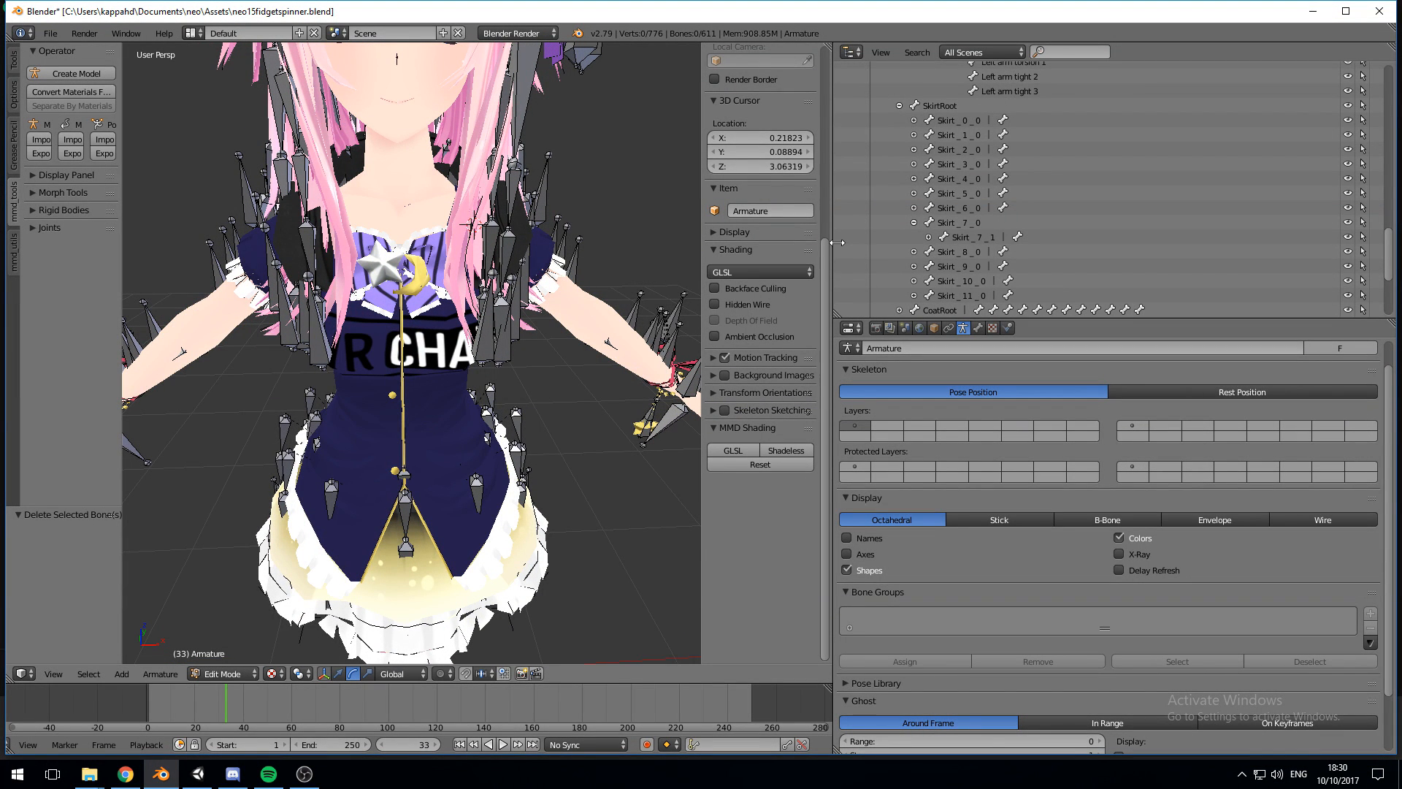
{"action": "scroll", "coordinate": [904, 213], "scroll_direction": "down", "scroll_amount": 6}
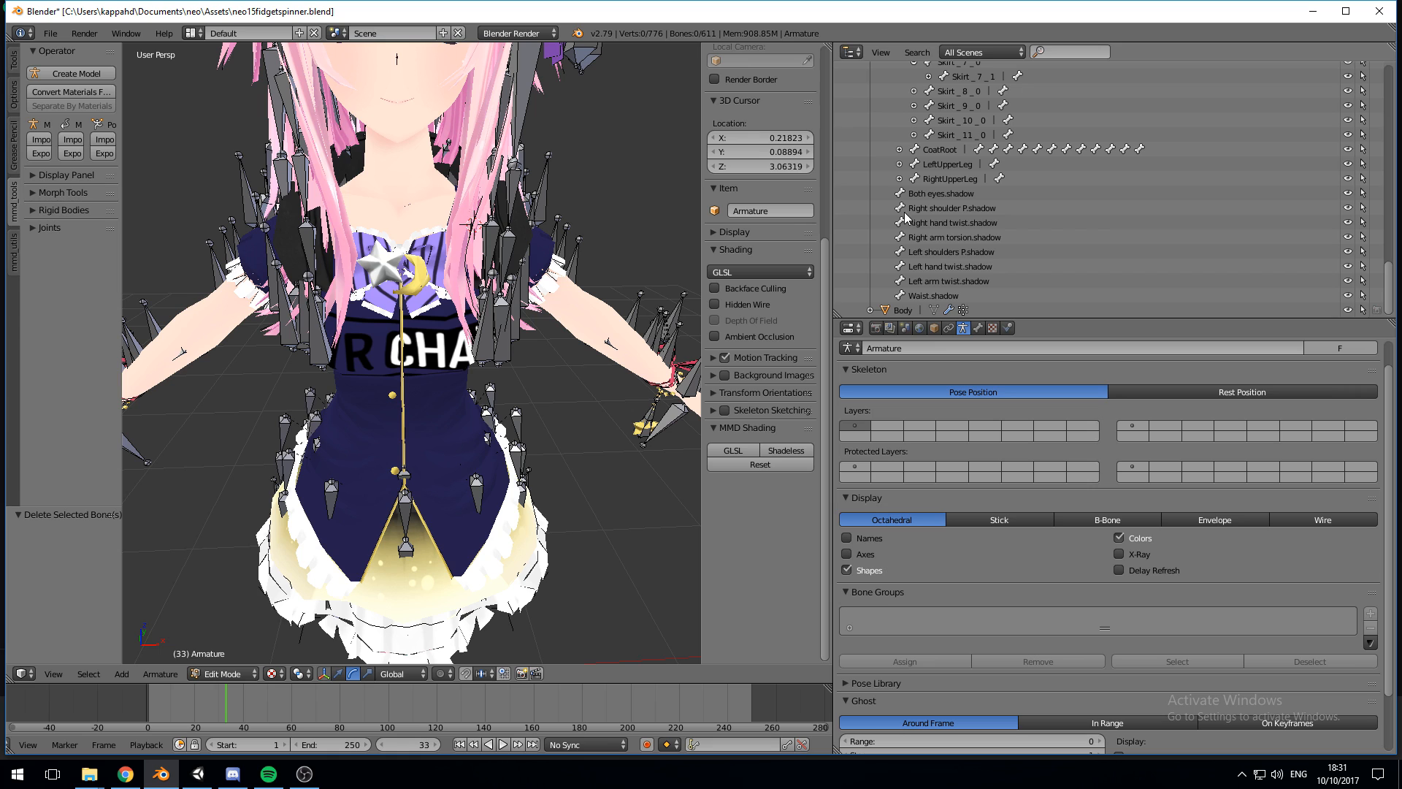
{"action": "left_click", "coordinate": [903, 312]}
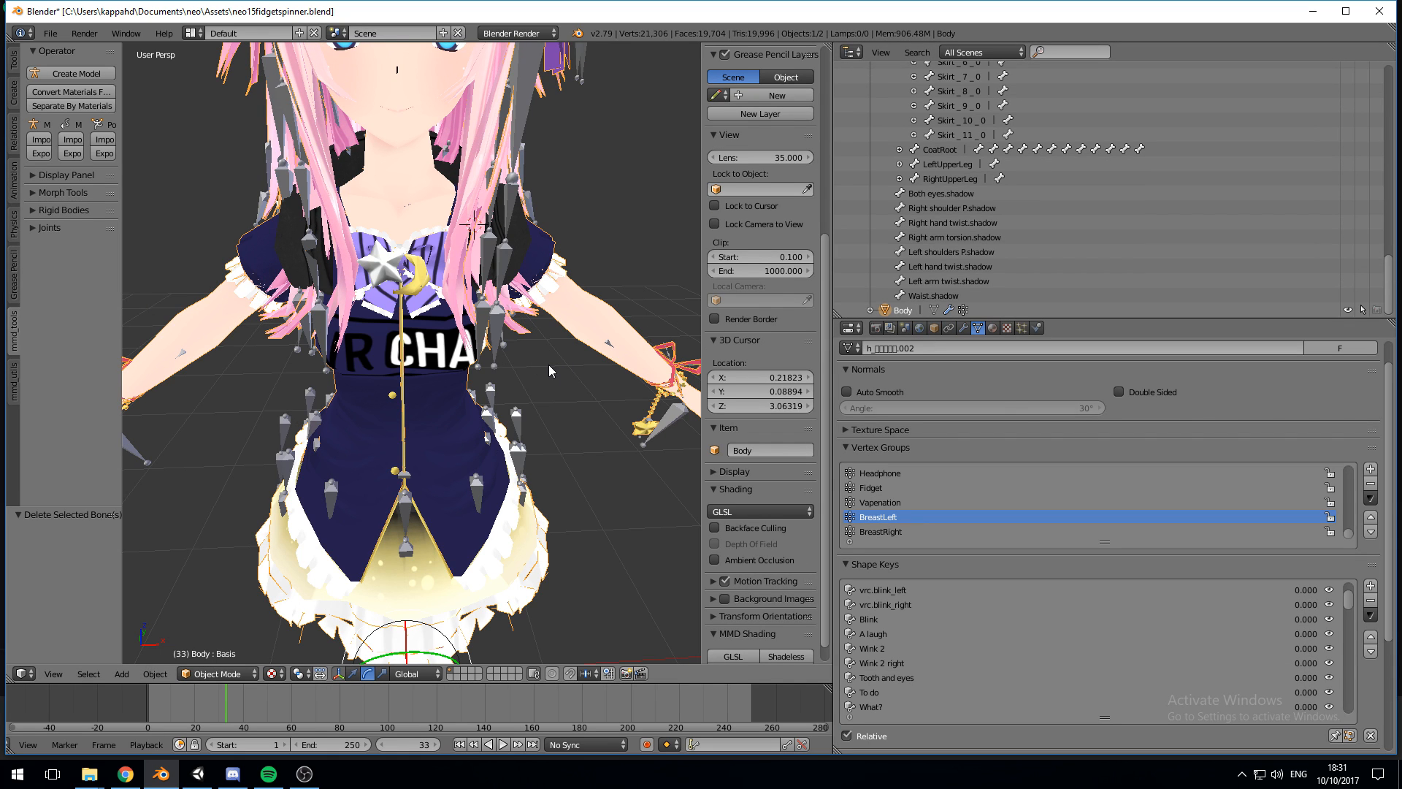
{"action": "key", "text": "h"}
{"action": "middle_click_drag", "start_coordinate": [428, 272], "coordinate": [444, 280]}
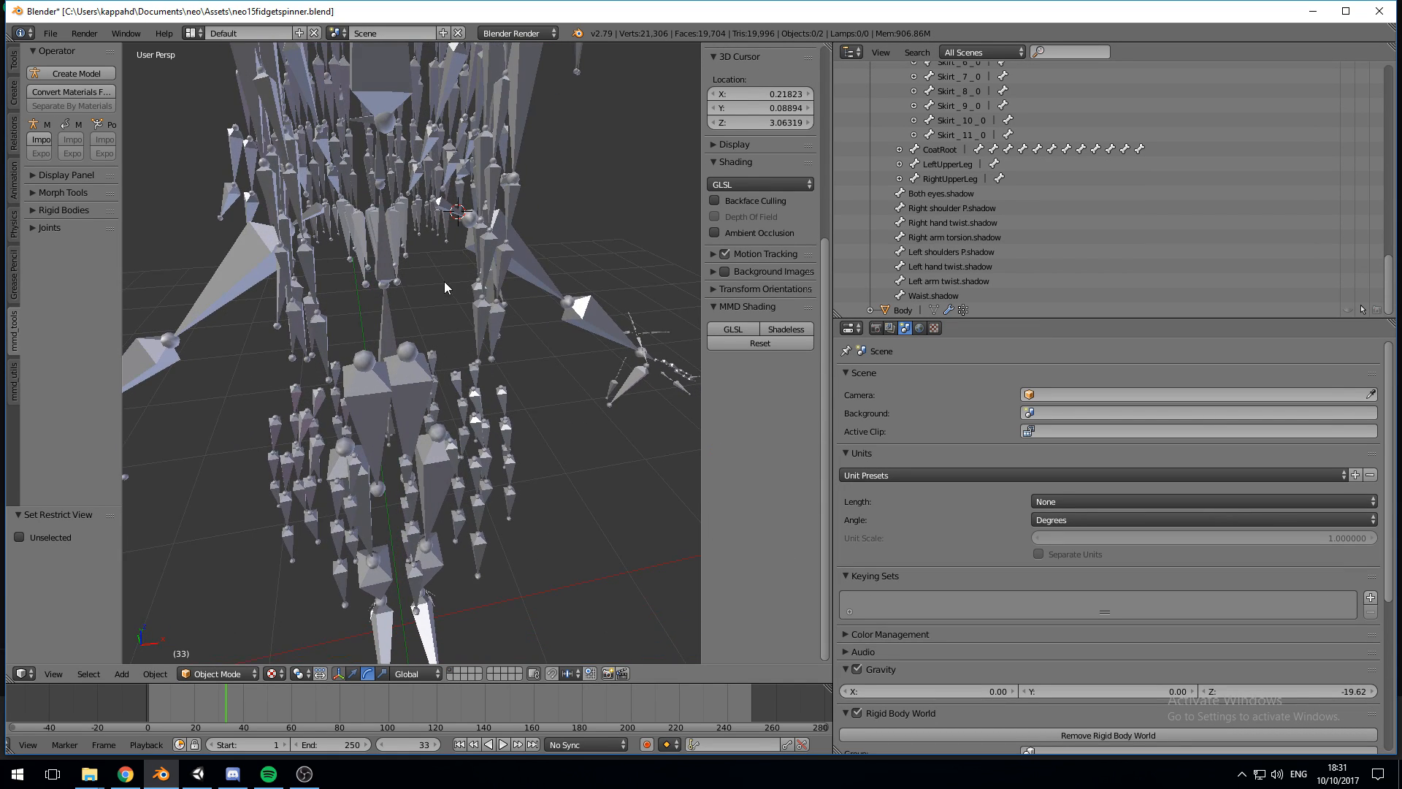
Step: Select the armature and put it into Edit Mode
{"action": "right_click", "coordinate": [394, 275]}
{"action": "key", "text": "g"}
{"action": "right_click", "coordinate": [395, 275]}
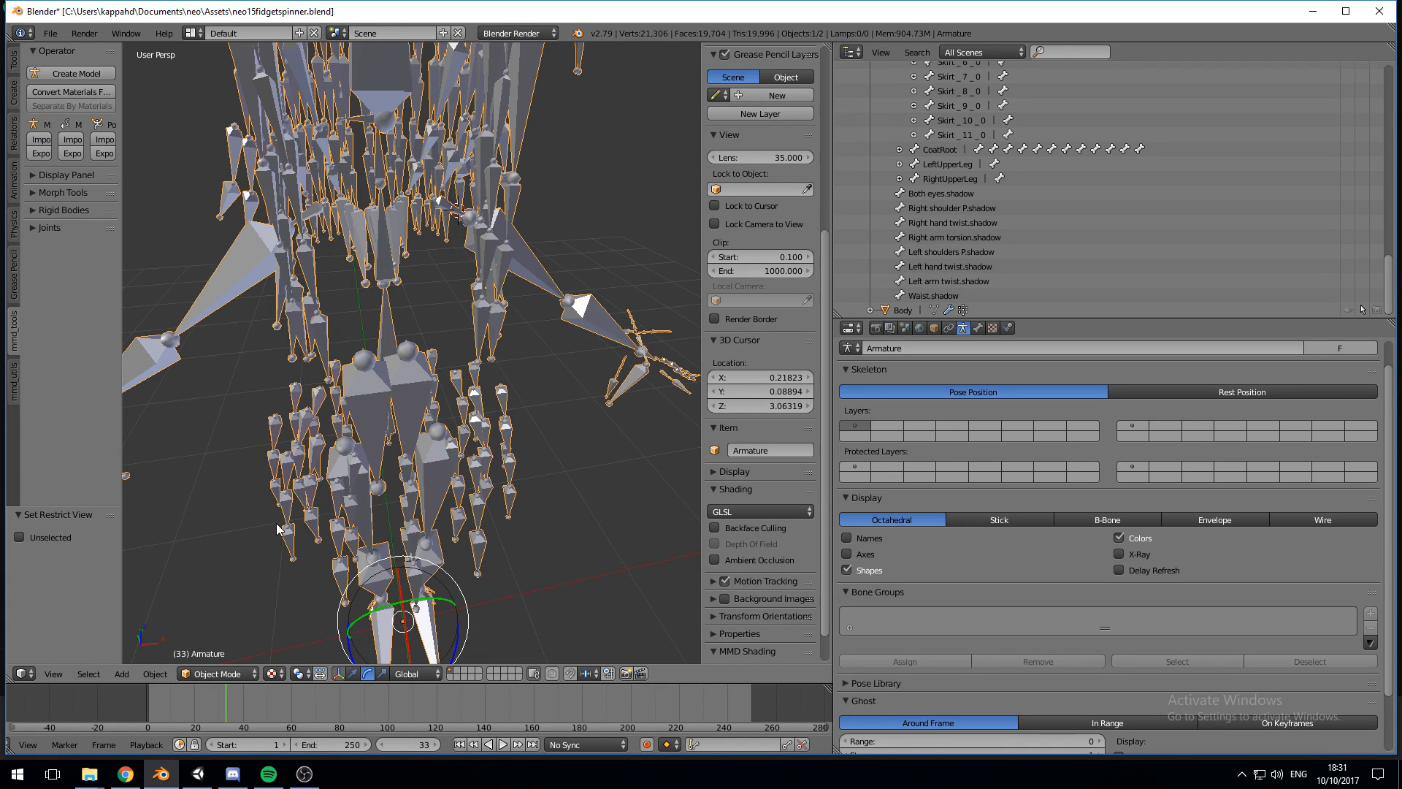
{"action": "left_click", "coordinate": [219, 673]}
{"action": "left_click", "coordinate": [218, 639]}
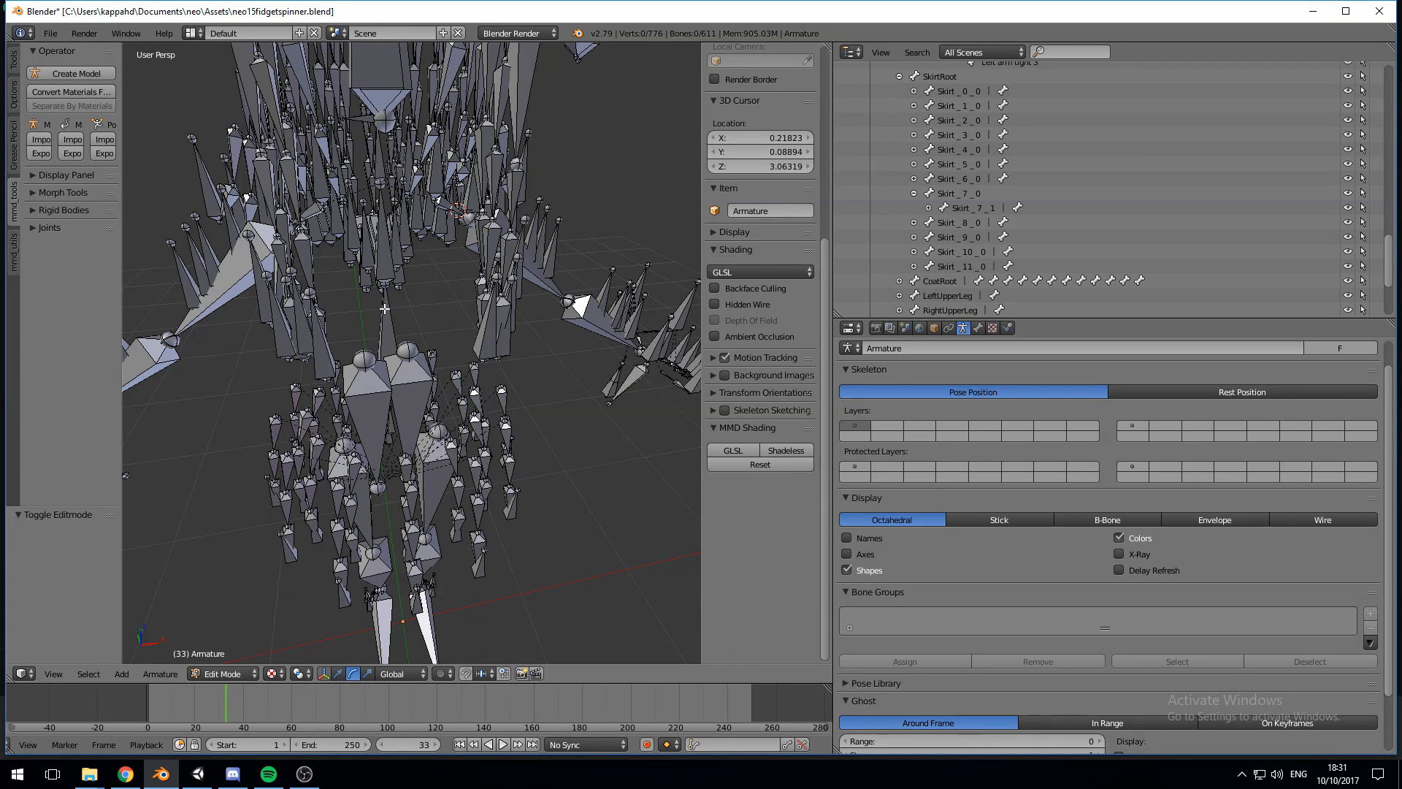
Step: Duplicate the Chest bone, place the copy just beside the original, and name it BreastRoot
{"action": "right_click", "coordinate": [389, 279]}
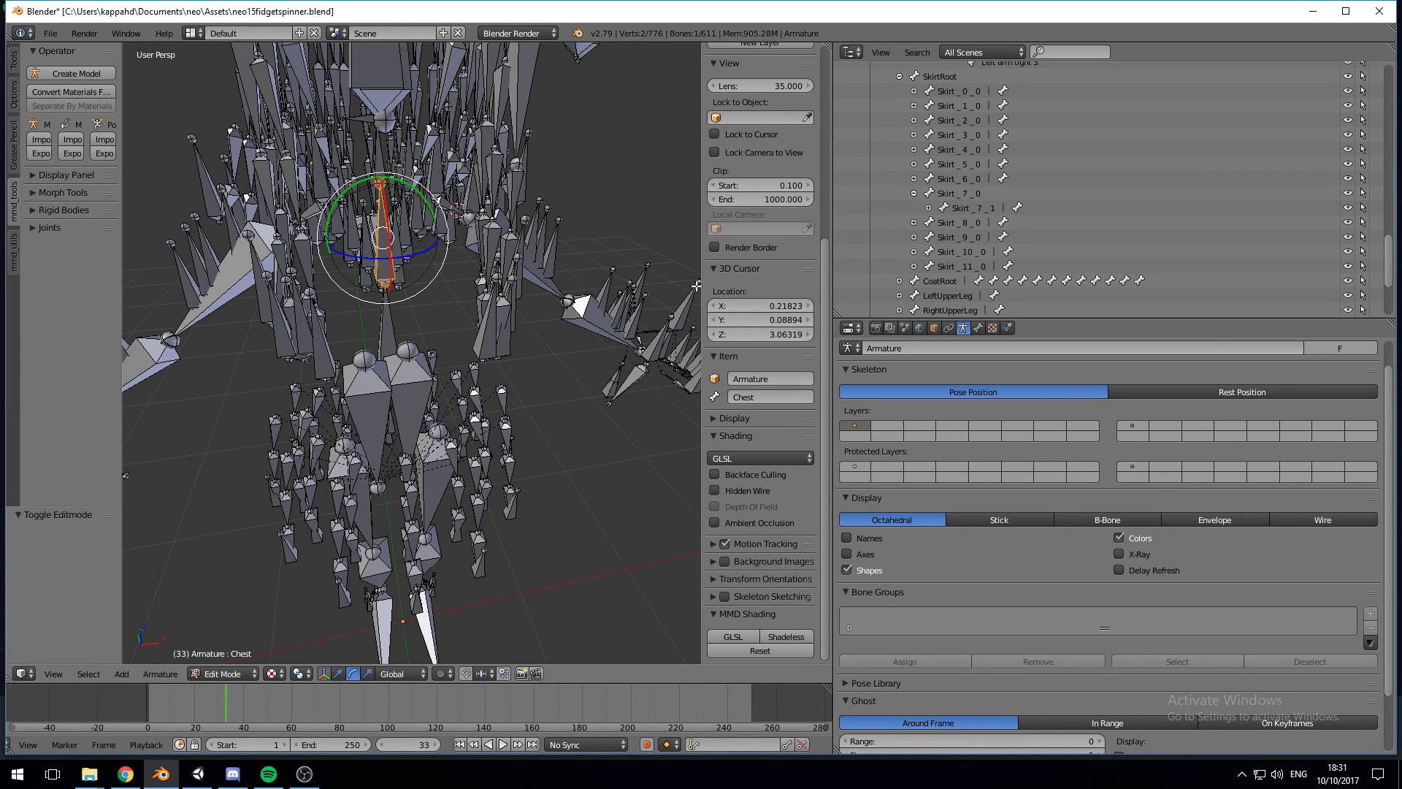
{"action": "key", "text": "shift+d"}
{"action": "left_click", "coordinate": [443, 317]}
{"action": "left_click", "coordinate": [737, 398]}
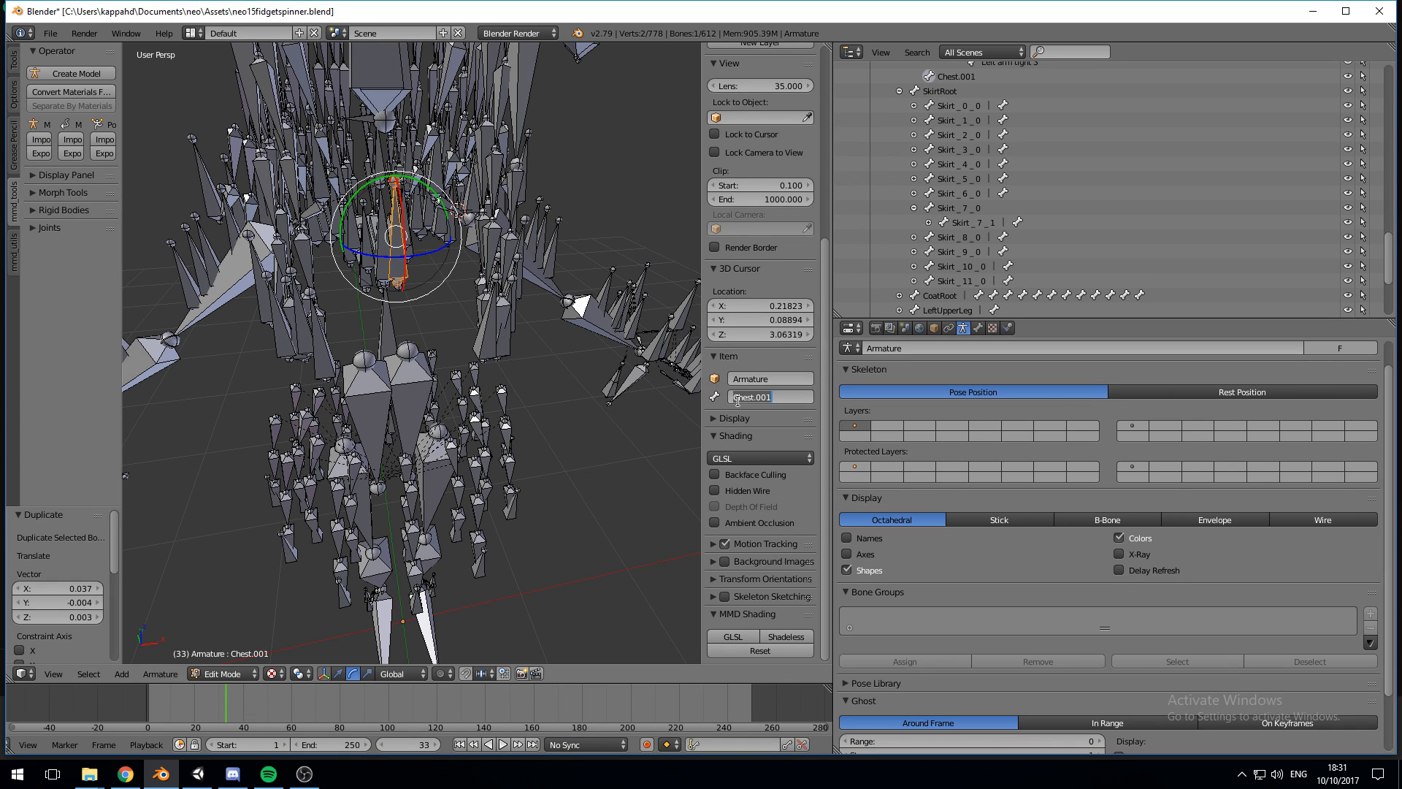
{"action": "key", "text": "BackSpace"}
{"action": "type", "text": "BreastRoot"}
{"action": "key", "text": "Return"}
Step: Extrude two bones from the tip of BreastRoot, one toward each side: about -0.151, -0.049, -0.104 and 0.106, -0.079, -0.106
{"action": "scroll", "coordinate": [438, 243], "scroll_direction": "up", "scroll_amount": 3}
{"action": "mouse_move", "coordinate": [433, 243]}
{"action": "middle_mouse_down"}
{"action": "mouse_move", "coordinate": [437, 269]}
{"action": "mouse_move", "coordinate": [434, 227]}
{"action": "middle_mouse_up"}
{"action": "scroll", "coordinate": [430, 248], "scroll_direction": "down", "scroll_amount": 1}
{"action": "right_click", "coordinate": [407, 185]}
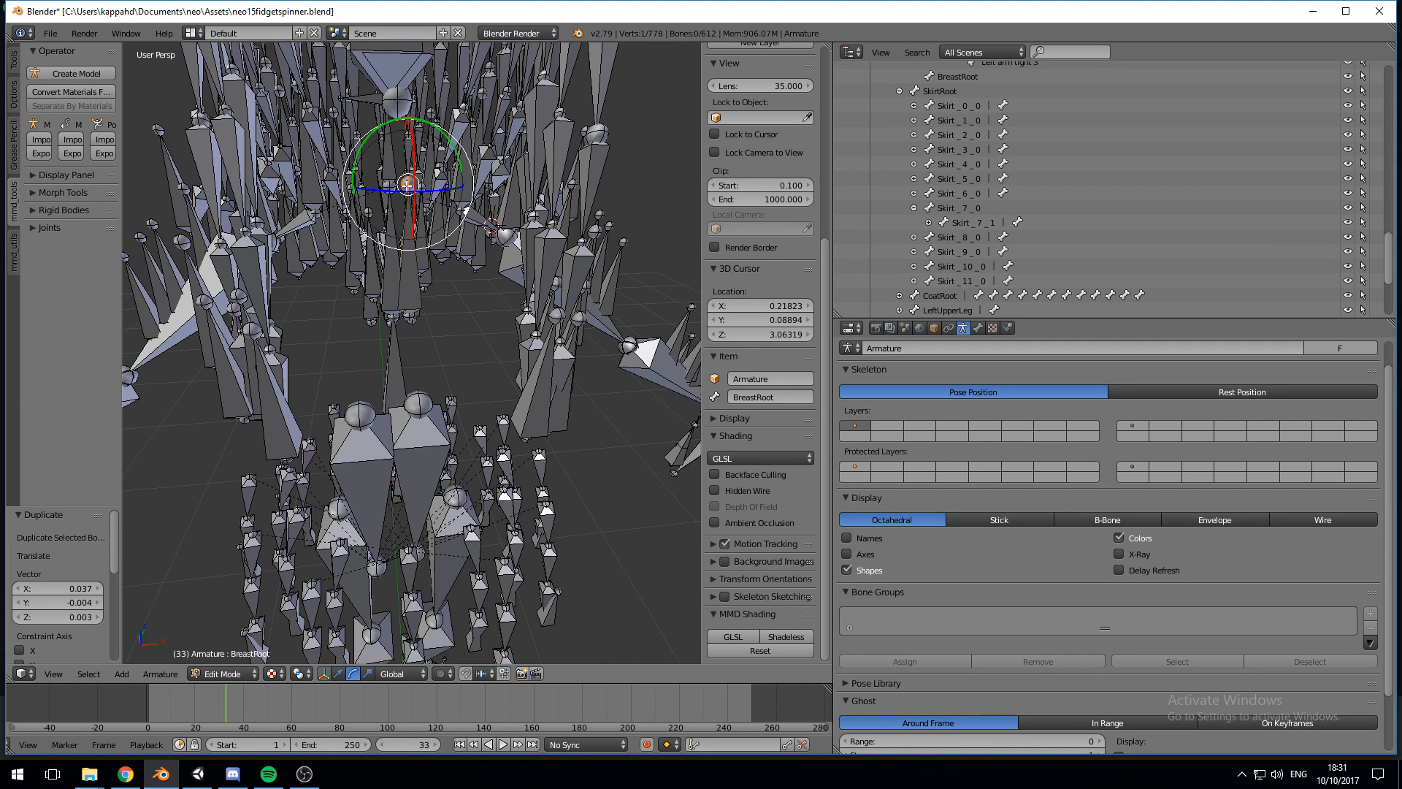
{"action": "key", "text": "e"}
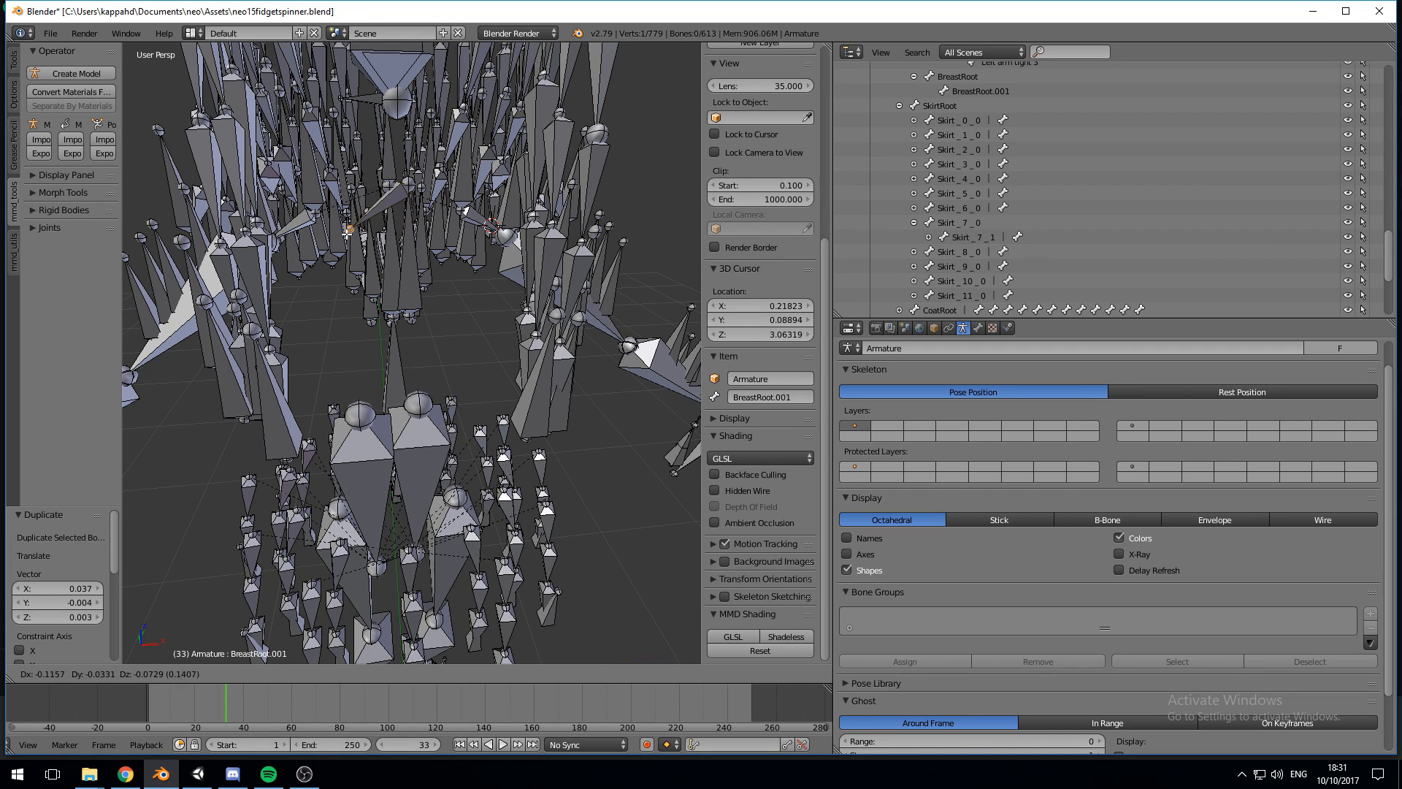
{"action": "left_click", "coordinate": [329, 253]}
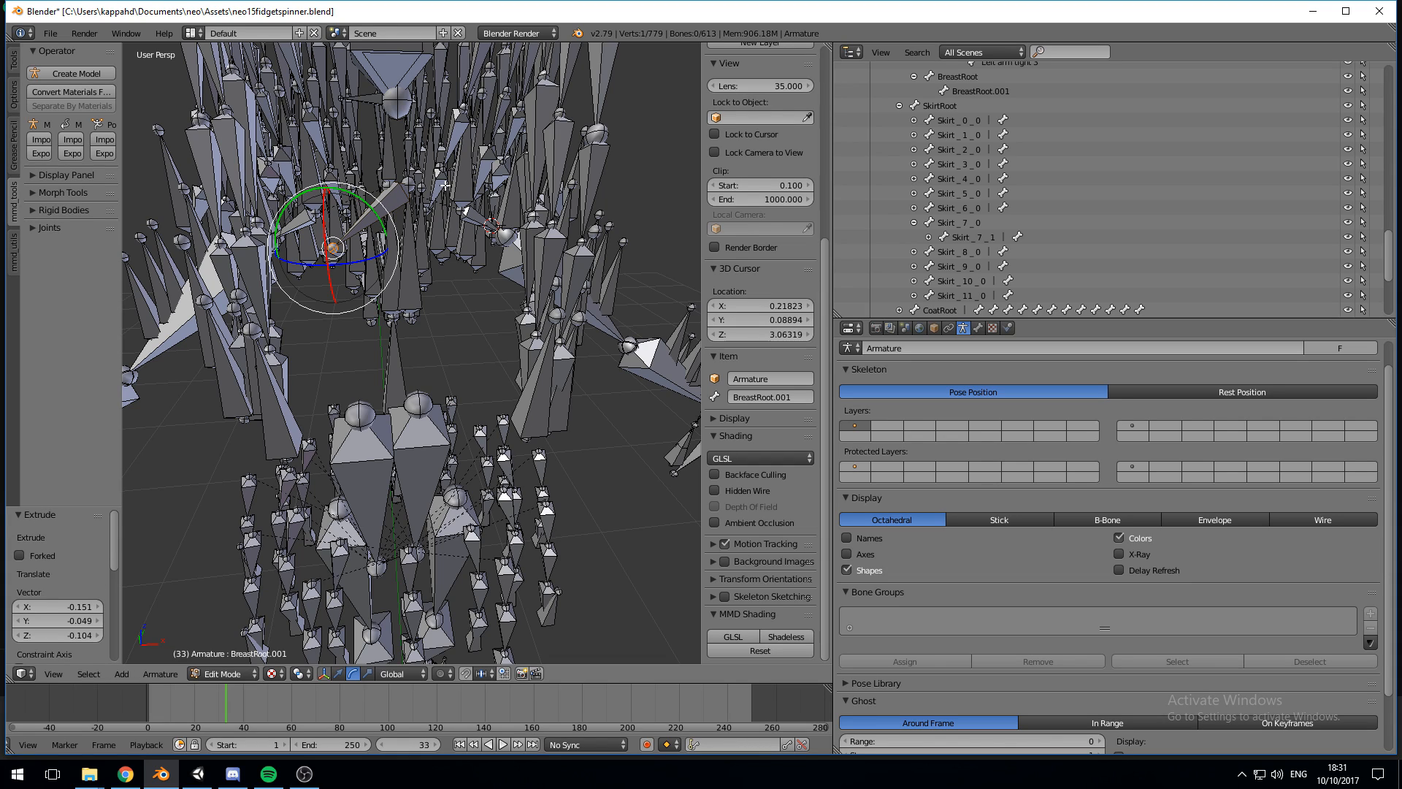
{"action": "right_click", "coordinate": [413, 184]}
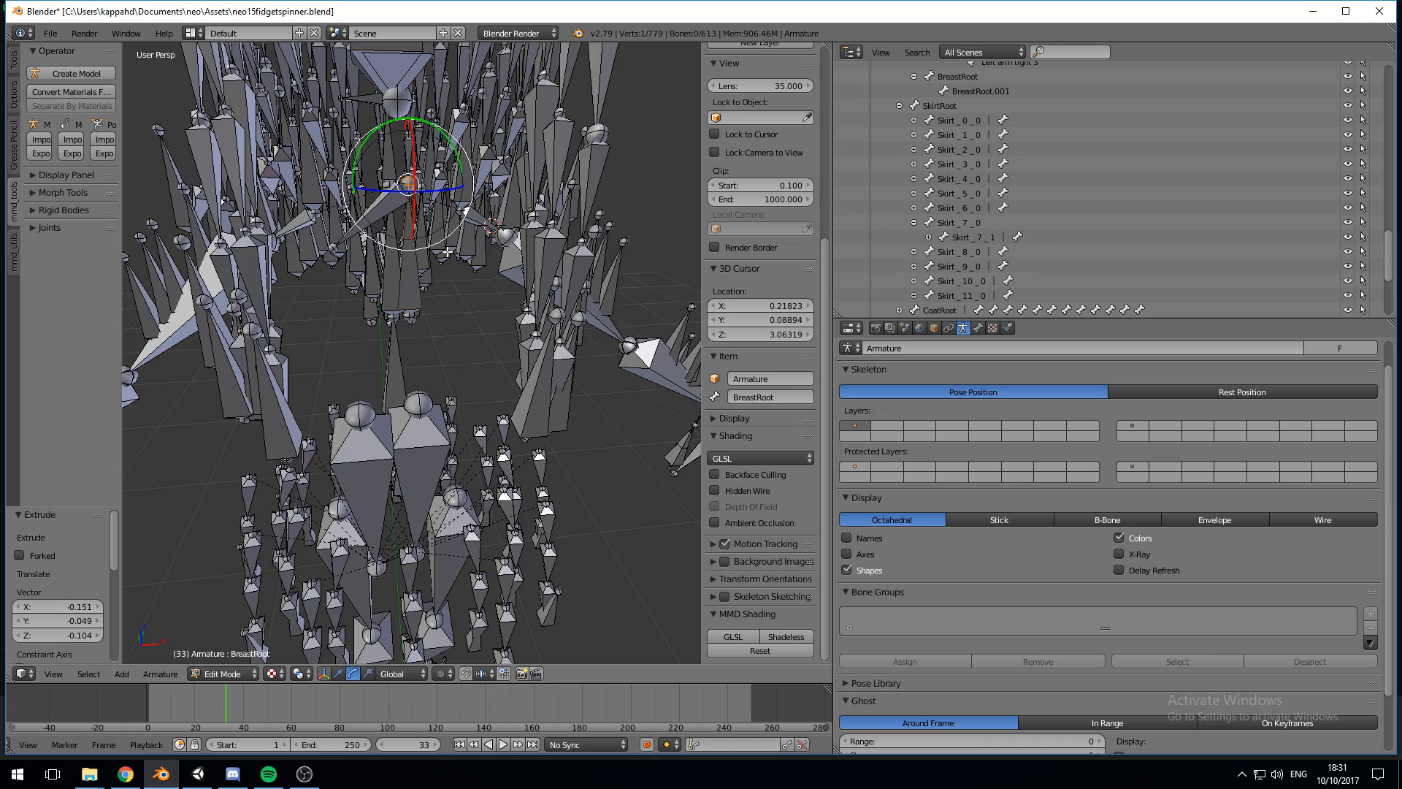
{"action": "key", "text": "e"}
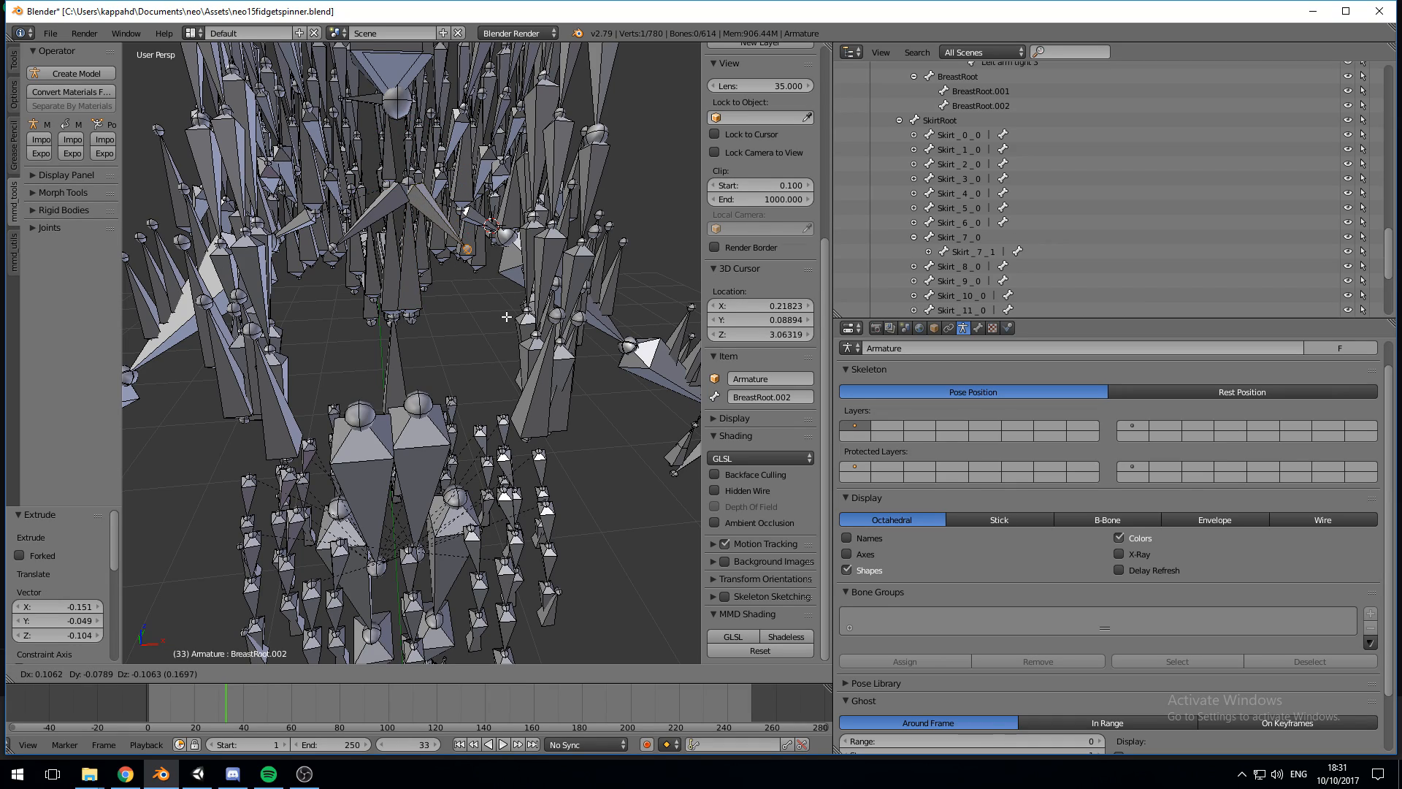
{"action": "left_click", "coordinate": [506, 316]}
Step: Rename the extruded bone on the character's right side as BreastRight
{"action": "middle_click_drag", "start_coordinate": [506, 316], "coordinate": [416, 270]}
{"action": "right_click", "coordinate": [259, 181]}
{"action": "left_click", "coordinate": [760, 398]}
{"action": "type", "text": "Brea"}
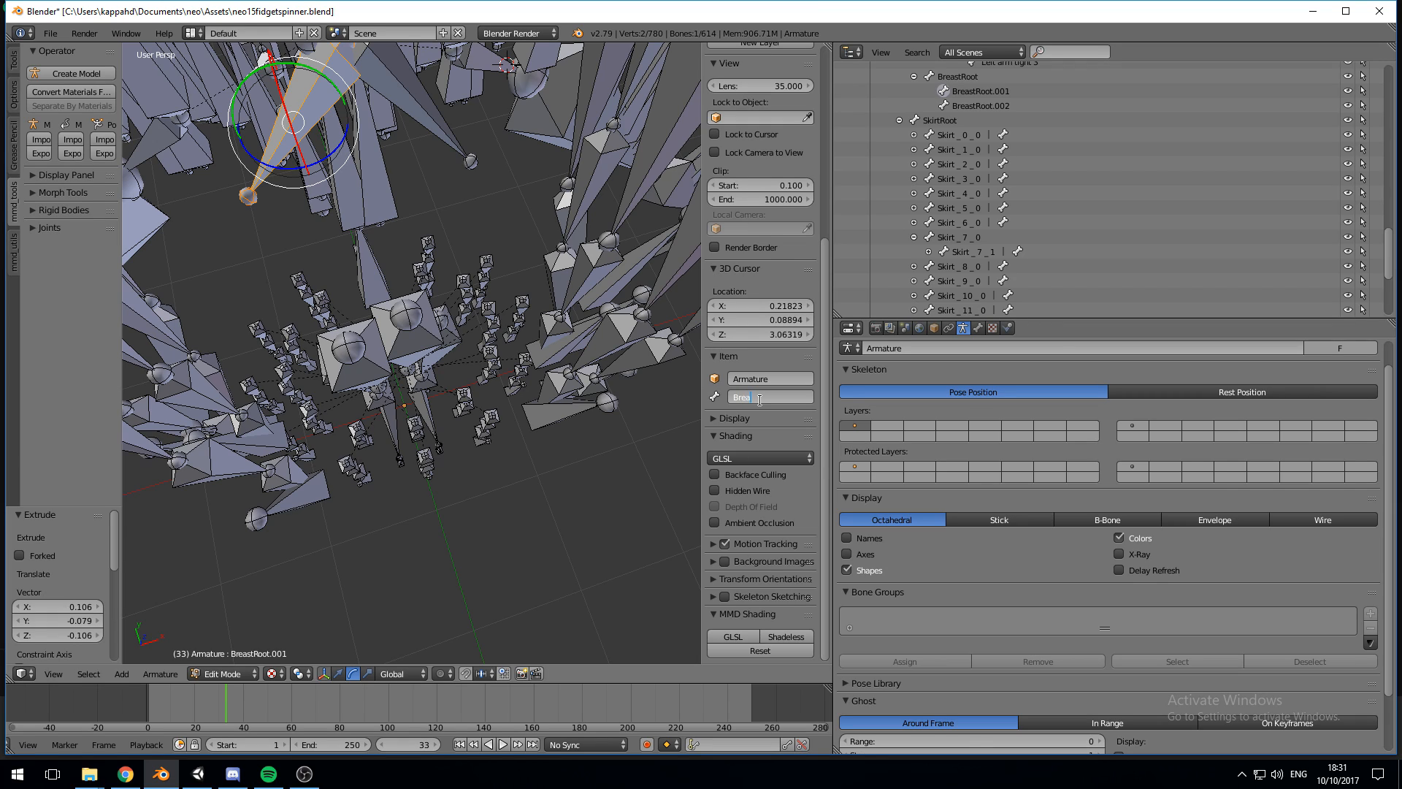
{"action": "type", "text": "stRight"}
{"action": "key", "text": "Return"}
Step: Rename the extruded bone on the character's left side as BreastLeft
{"action": "right_click", "coordinate": [436, 122]}
{"action": "left_click", "coordinate": [766, 396]}
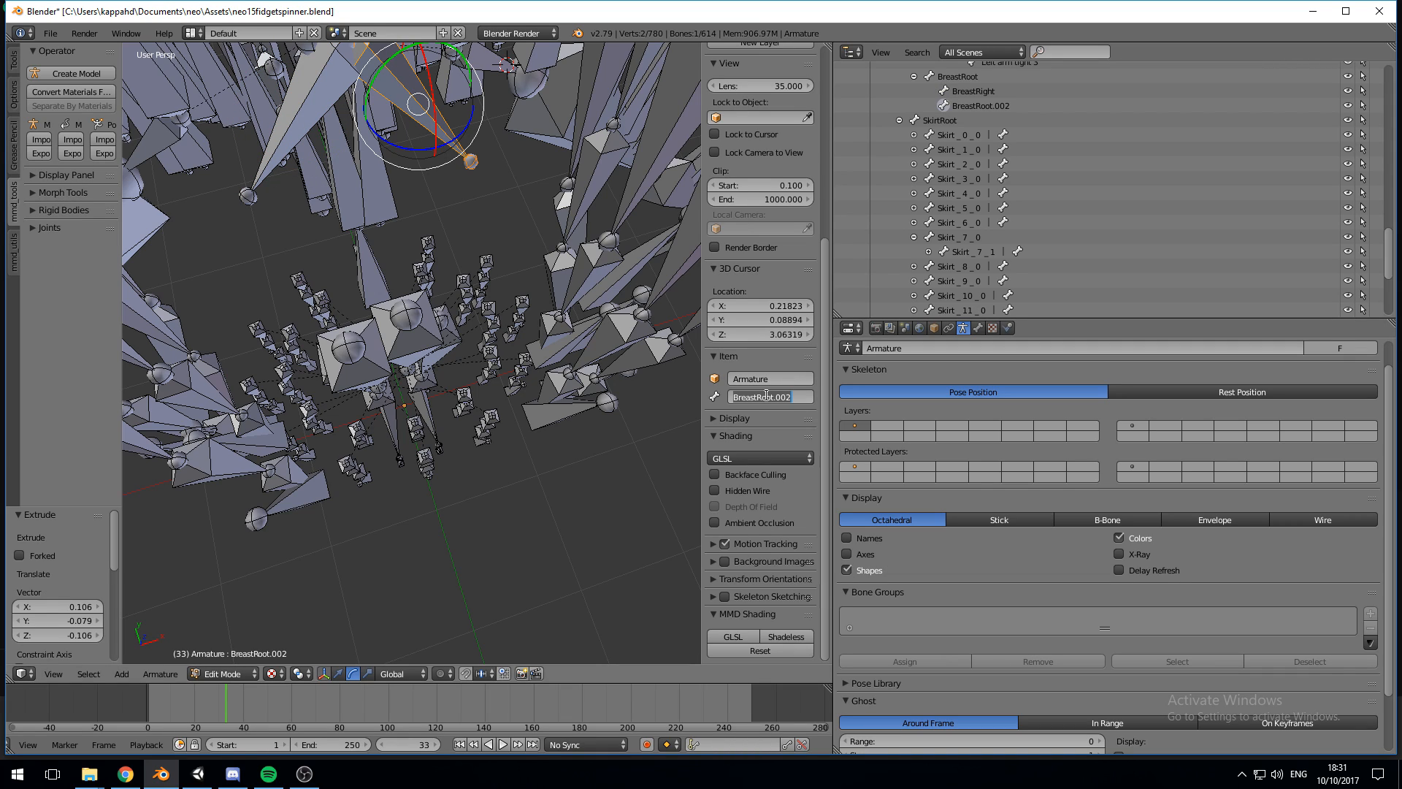
{"action": "type", "text": "BreastLeft"}
{"action": "key", "text": "Return"}
{"action": "scroll", "coordinate": [487, 253], "scroll_direction": "down", "scroll_amount": 2}
{"action": "scroll", "coordinate": [487, 253], "scroll_direction": "up", "scroll_amount": 2}
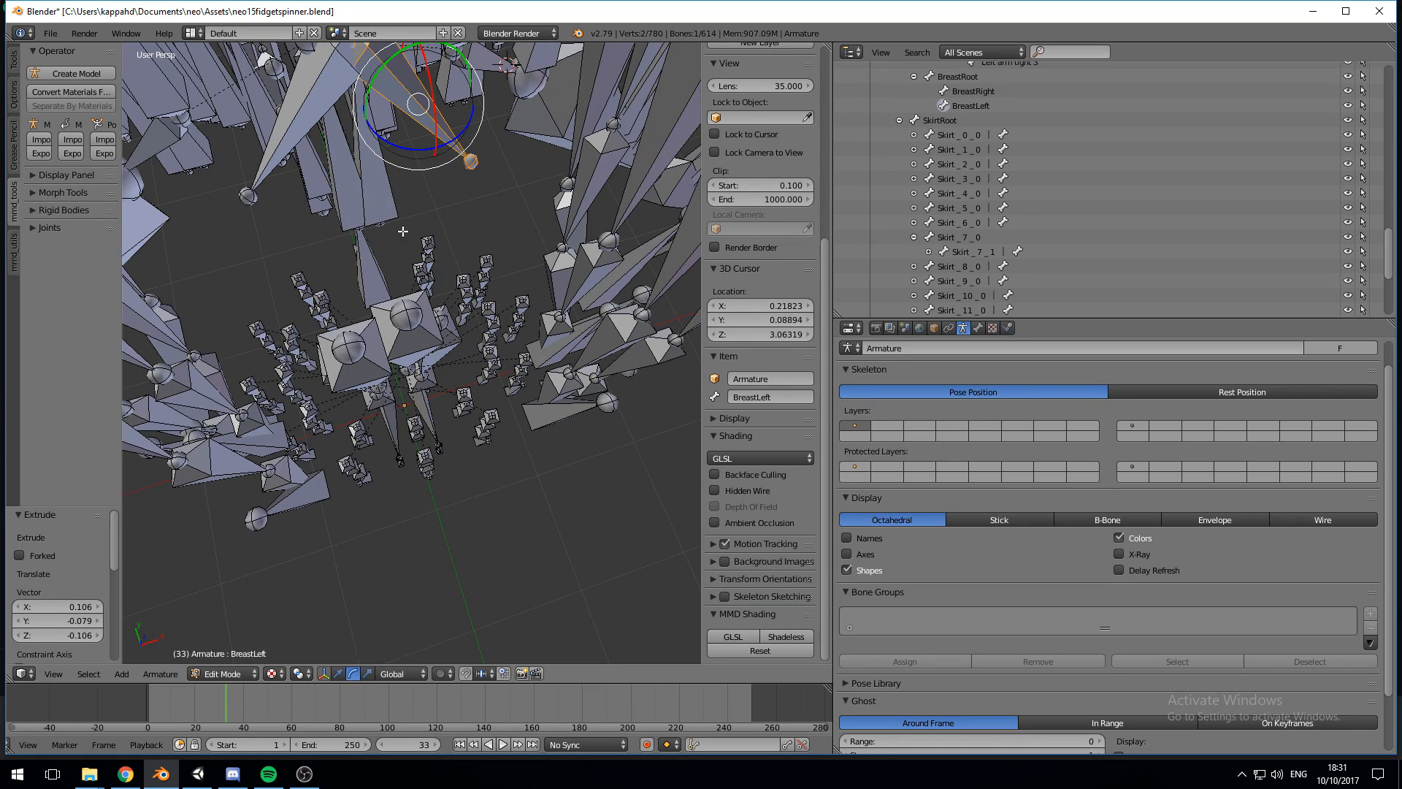
Step: Disable the Connected option for BreastLeft and BreastRight, keeping BreastRoot as their parent
{"action": "left_click", "coordinate": [979, 330]}
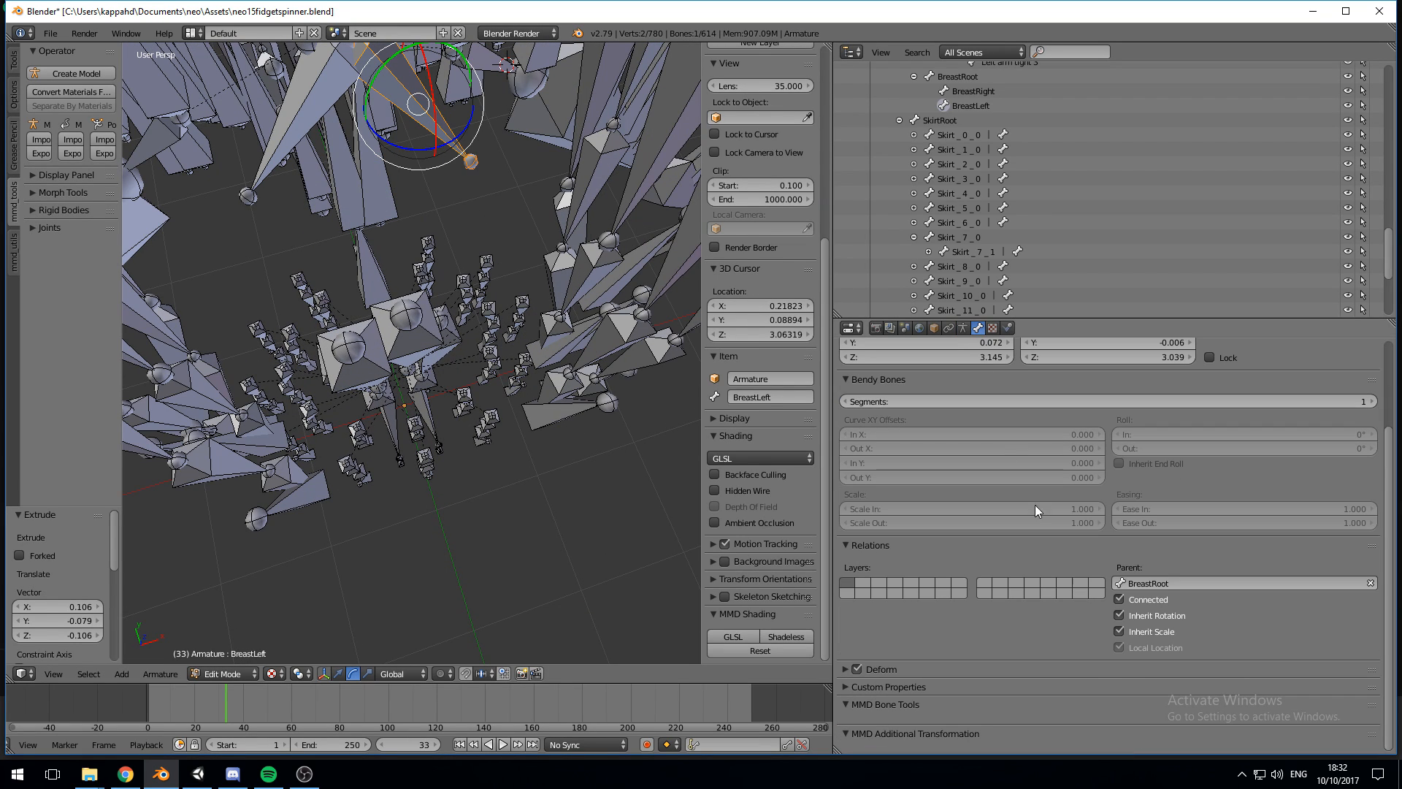
{"action": "left_click", "coordinate": [1121, 598]}
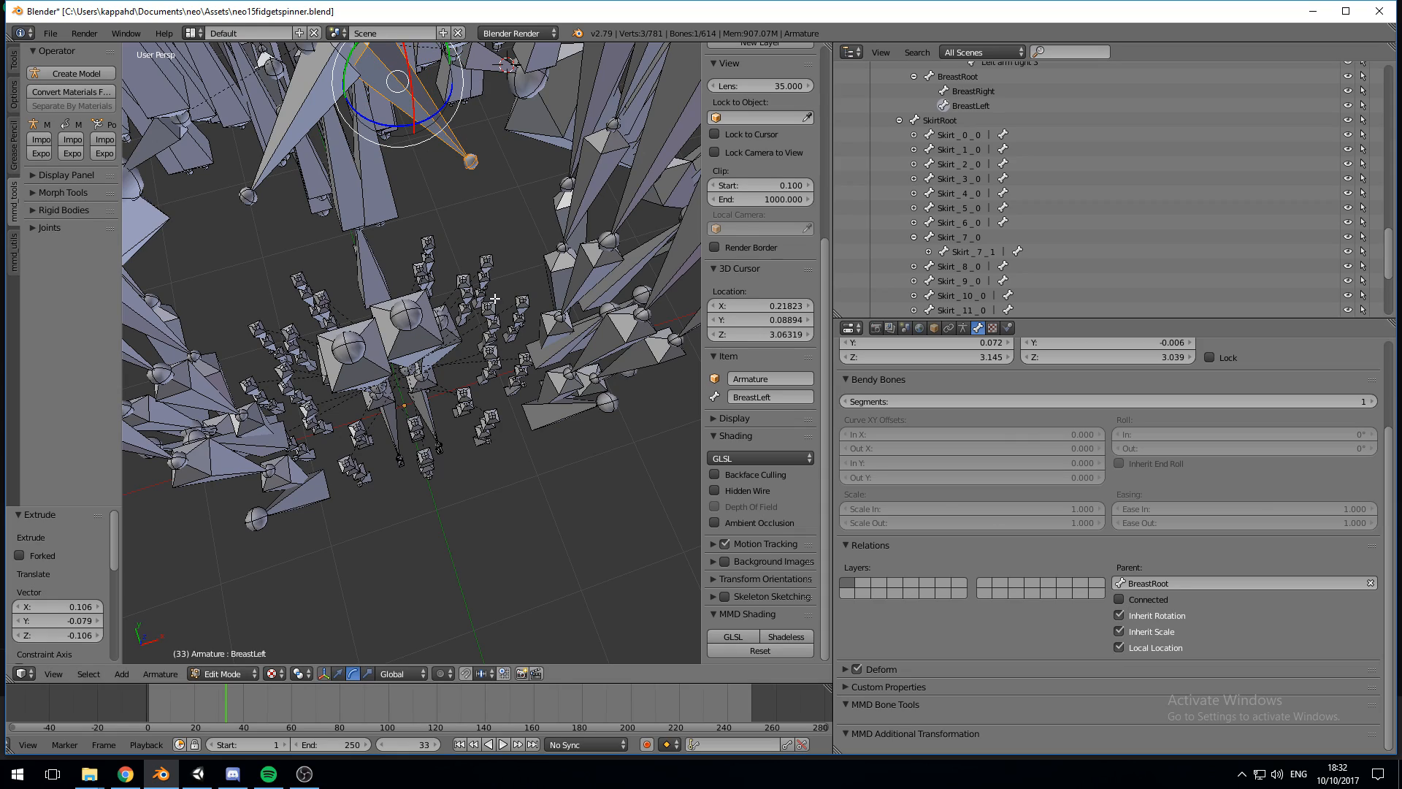
{"action": "right_click", "coordinate": [304, 123]}
{"action": "middle_click_drag", "start_coordinate": [304, 123], "coordinate": [293, 174]}
{"action": "right_click", "coordinate": [245, 178]}
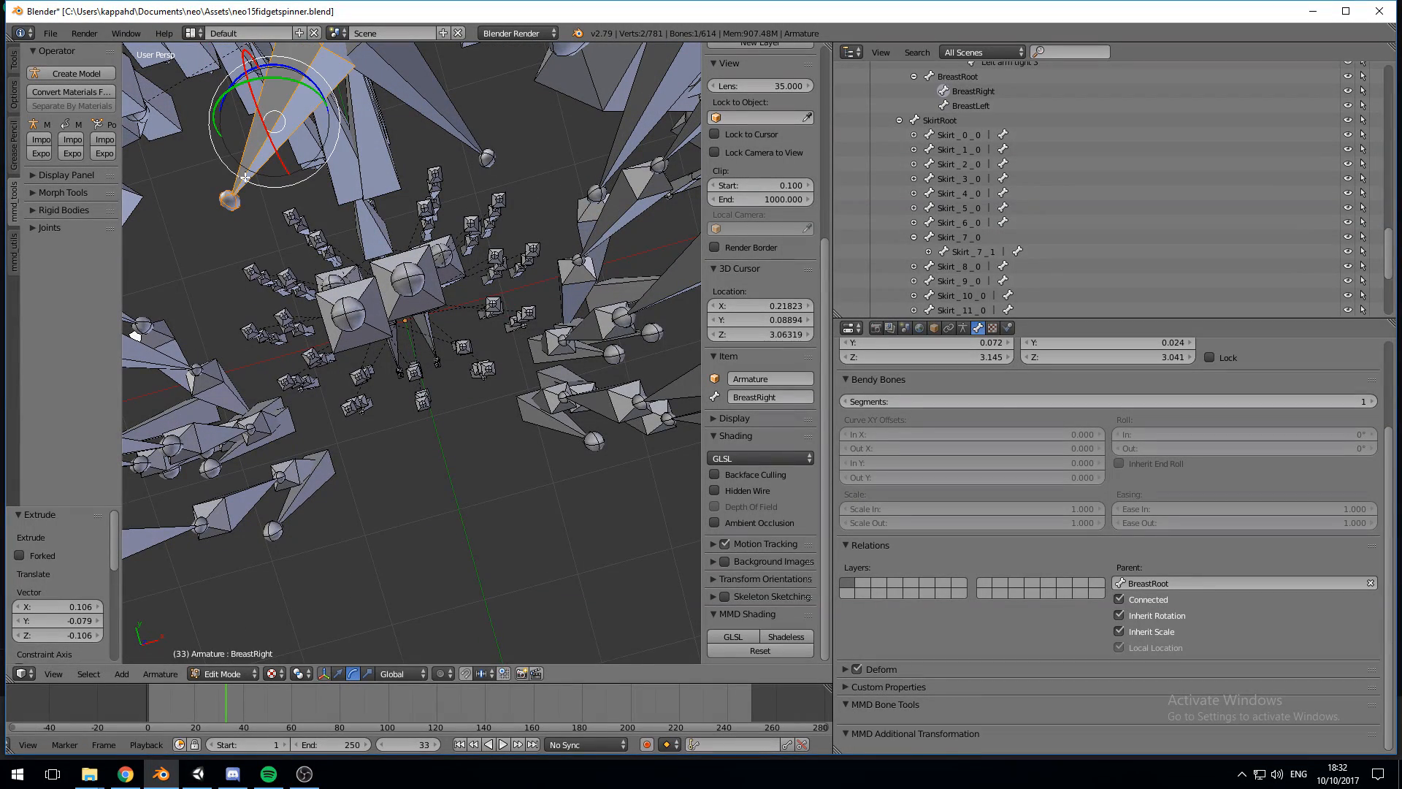
{"action": "left_click", "coordinate": [1119, 599]}
Step: Rotate the BreastRight bone inward so it stands nearly upright
{"action": "middle_click_drag", "start_coordinate": [409, 365], "coordinate": [418, 309]}
{"action": "right_click", "coordinate": [487, 195]}
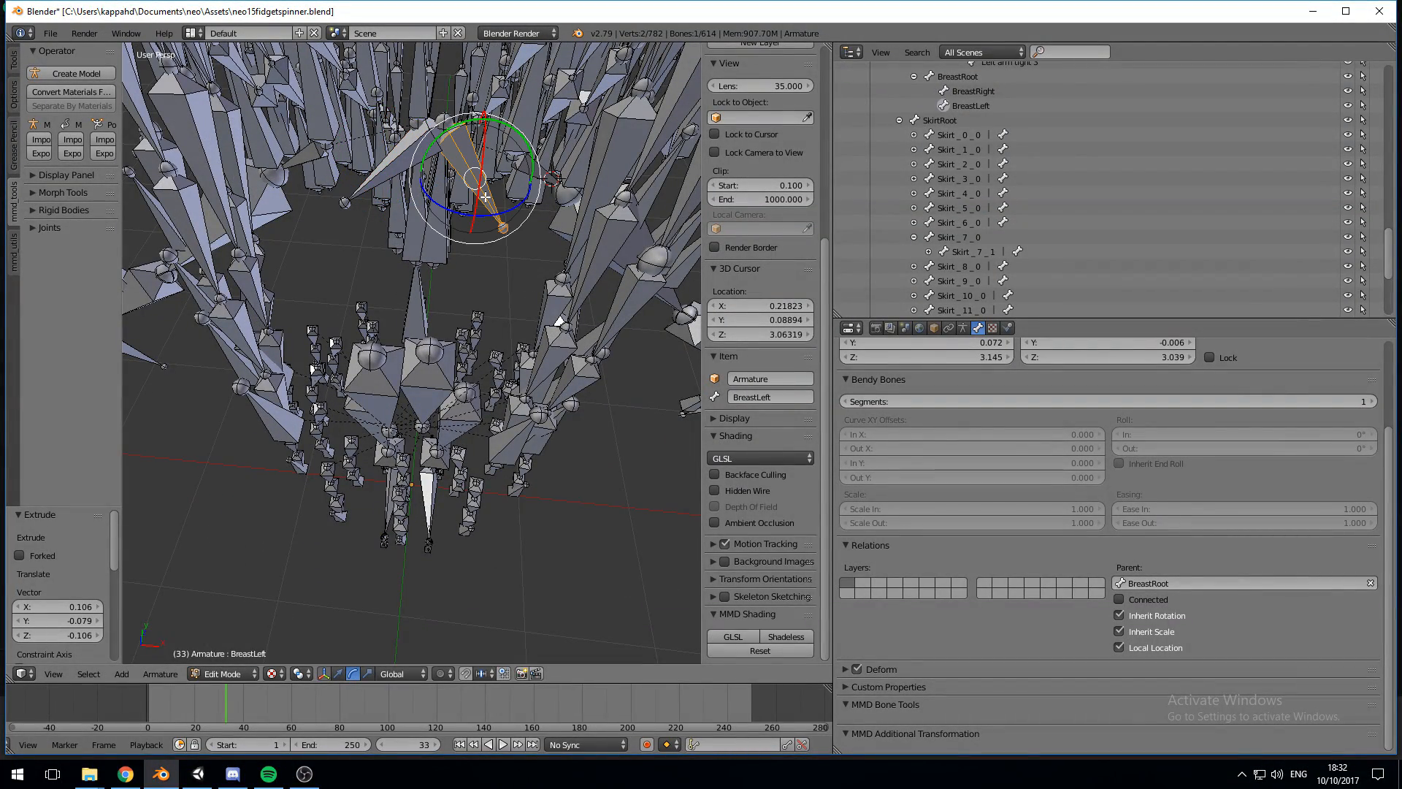
{"action": "right_click", "coordinate": [365, 192]}
{"action": "key", "text": "r"}
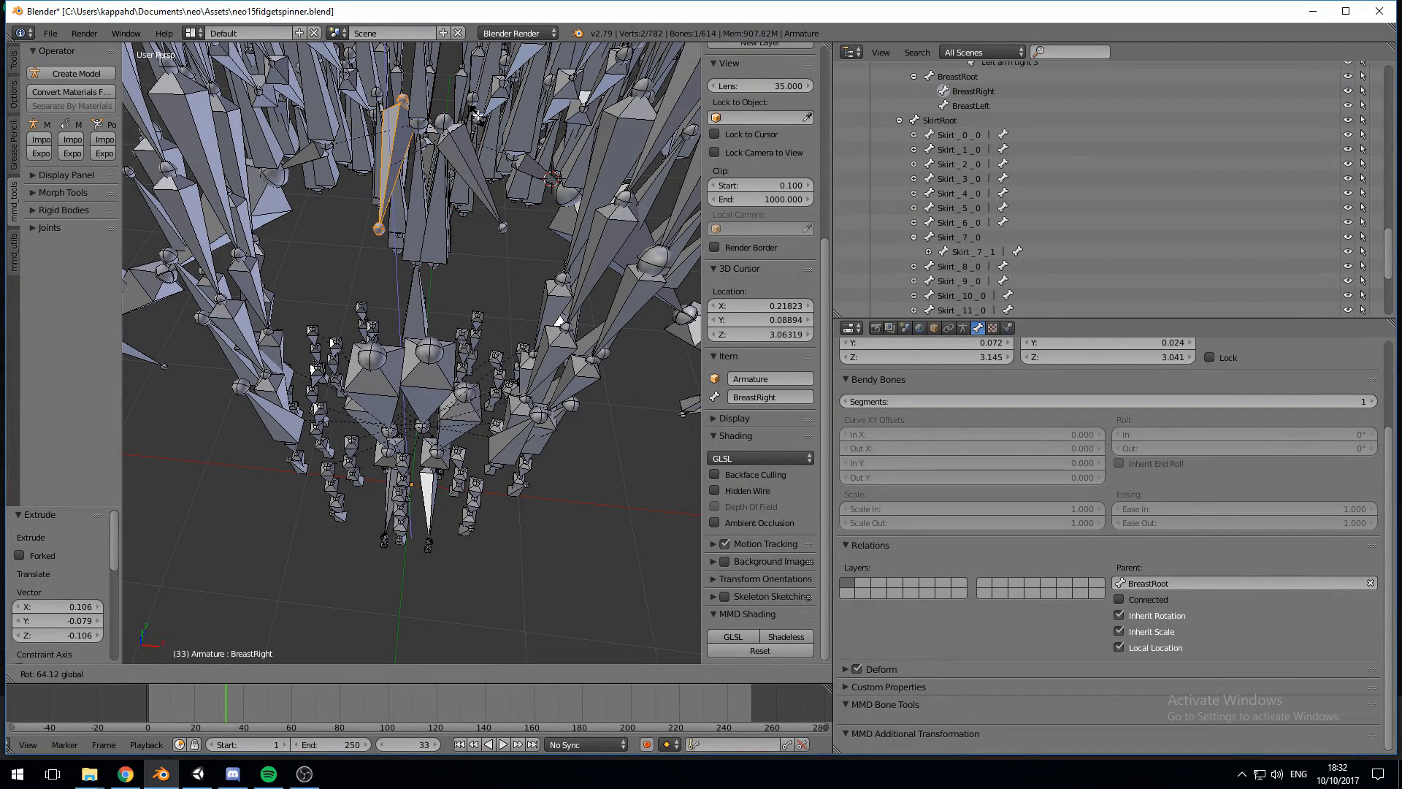
{"action": "left_click_drag", "start_coordinate": [477, 115], "coordinate": [476, 115]}
{"action": "left_click_drag", "start_coordinate": [395, 138], "coordinate": [383, 138]}
Step: Rotate the BreastLeft bone inward to nearly upright, with a final turn of about 344° around the X axis
{"action": "right_click", "coordinate": [487, 187]}
{"action": "key", "text": "r"}
{"action": "left_click_drag", "start_coordinate": [454, 217], "coordinate": [457, 219]}
{"action": "left_click_drag", "start_coordinate": [484, 148], "coordinate": [532, 151]}
Step: Move BreastLeft about -0.236 and BreastRight about -0.257 along the Y axis, toward the front of the character
{"action": "left_click", "coordinate": [338, 674]}
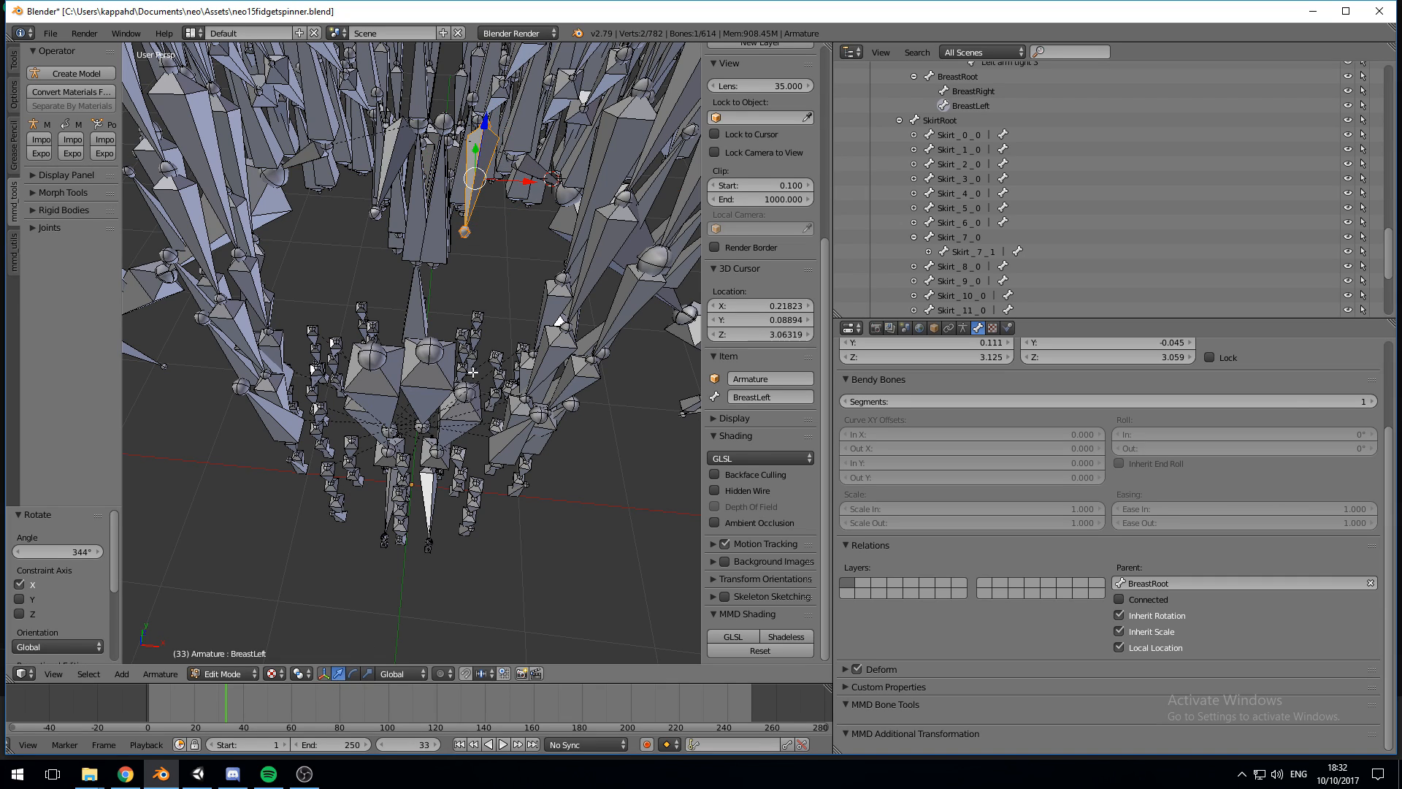
{"action": "left_click_drag", "start_coordinate": [472, 150], "coordinate": [424, 184]}
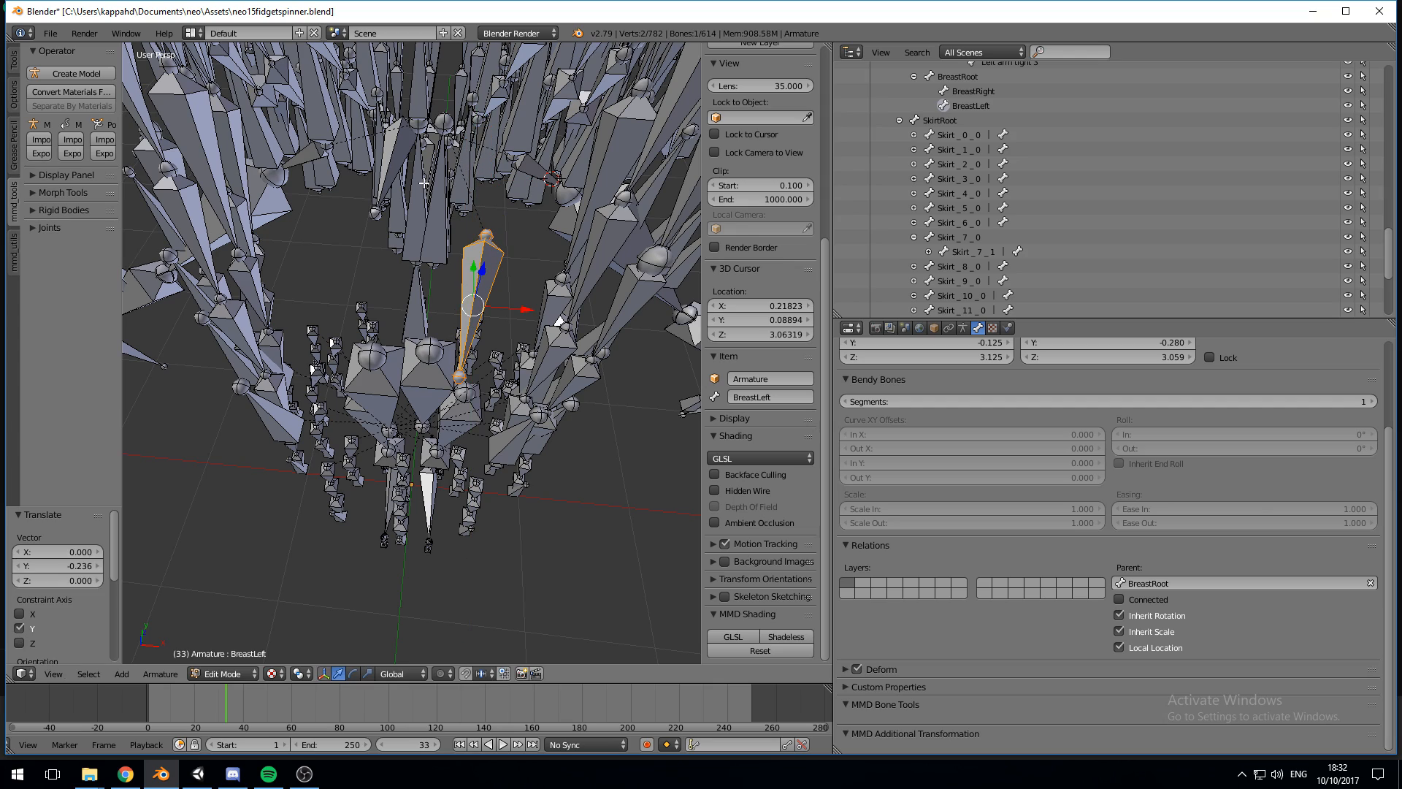
{"action": "right_click", "coordinate": [395, 144]}
{"action": "right_click", "coordinate": [387, 163]}
{"action": "right_click", "coordinate": [377, 200]}
{"action": "right_click", "coordinate": [378, 206]}
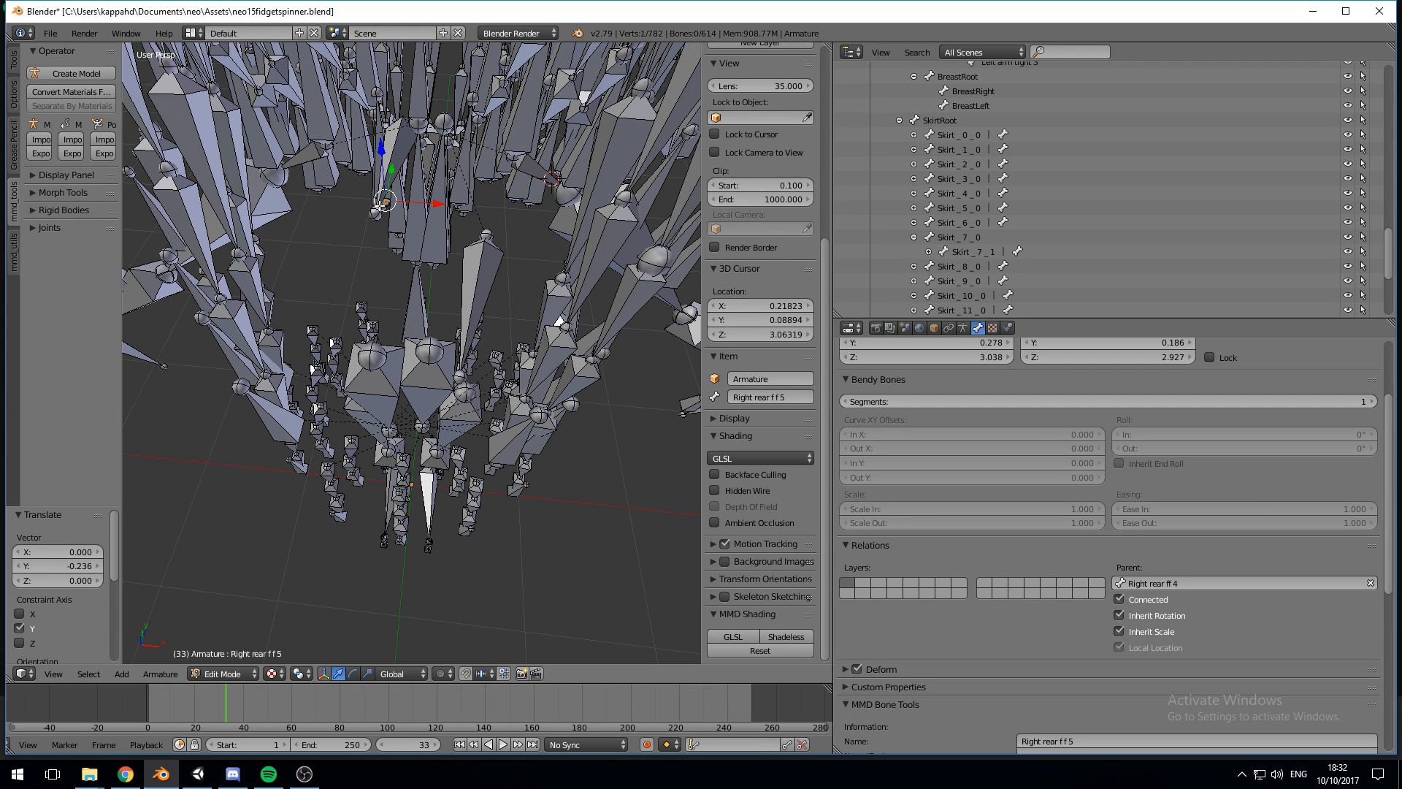
{"action": "right_click", "coordinate": [375, 213]}
{"action": "middle_click_drag", "start_coordinate": [375, 213], "coordinate": [440, 146]}
{"action": "right_click", "coordinate": [418, 181]}
{"action": "right_click", "coordinate": [414, 194]}
{"action": "right_click", "coordinate": [441, 144]}
{"action": "left_click_drag", "start_coordinate": [454, 121], "coordinate": [377, 297]}
Step: Unhide the Body mesh and lower the BreastRight bone into the right side of the chest
{"action": "middle_click_drag", "start_coordinate": [377, 298], "coordinate": [413, 225]}
{"action": "scroll", "coordinate": [970, 185], "scroll_direction": "down", "scroll_amount": 6}
{"action": "left_click", "coordinate": [1348, 309]}
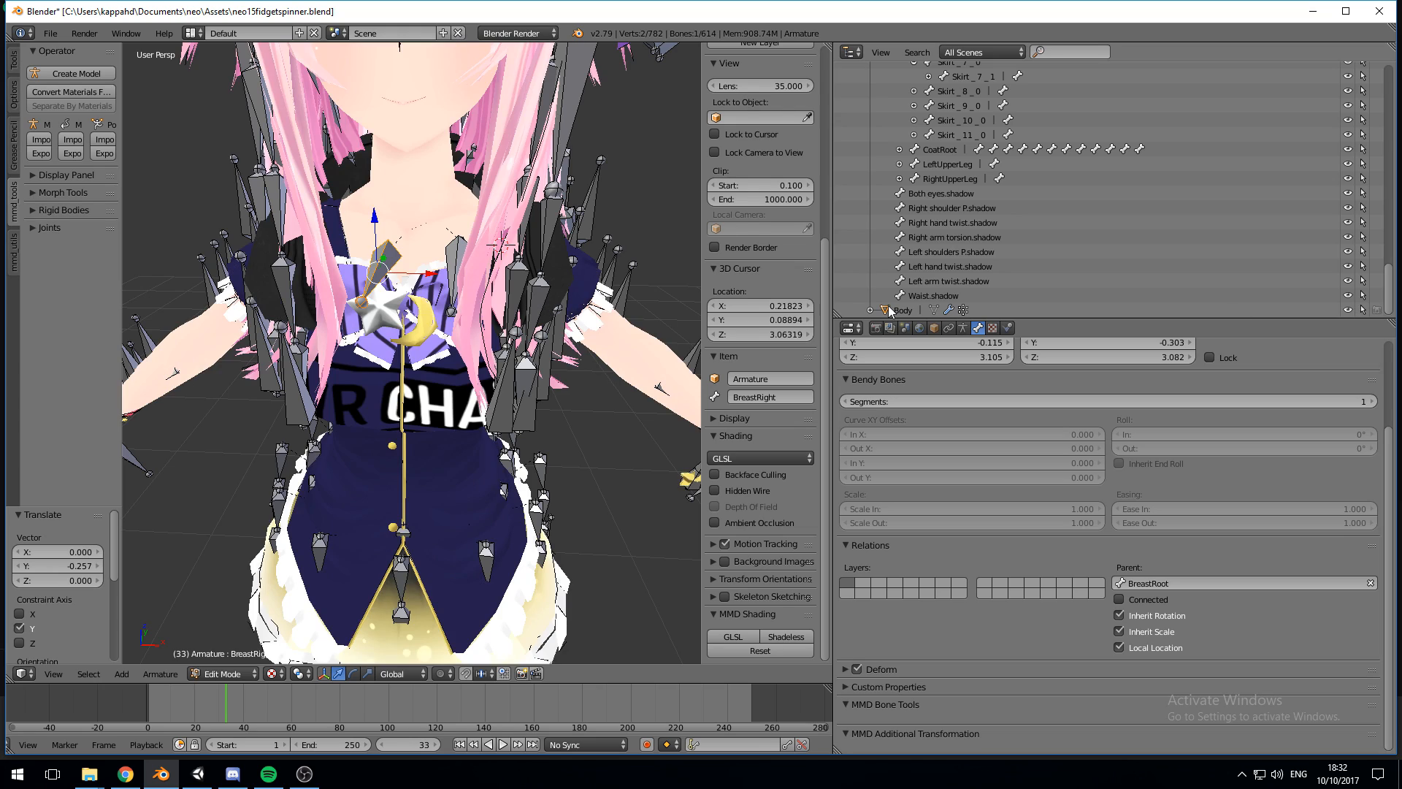
{"action": "left_click_drag", "start_coordinate": [374, 218], "coordinate": [373, 357]}
{"action": "left_click_drag", "start_coordinate": [437, 397], "coordinate": [349, 382]}
Step: Lower the BreastLeft bone and adjust its placement on the left side of the chest
{"action": "right_click", "coordinate": [447, 273]}
{"action": "left_click_drag", "start_coordinate": [459, 219], "coordinate": [449, 334]}
{"action": "mouse_move", "coordinate": [495, 392]}
{"action": "left_mouse_down"}
{"action": "mouse_move", "coordinate": [526, 392]}
{"action": "mouse_move", "coordinate": [474, 367]}
{"action": "mouse_move", "coordinate": [467, 389]}
{"action": "mouse_move", "coordinate": [520, 403]}
{"action": "left_mouse_up"}
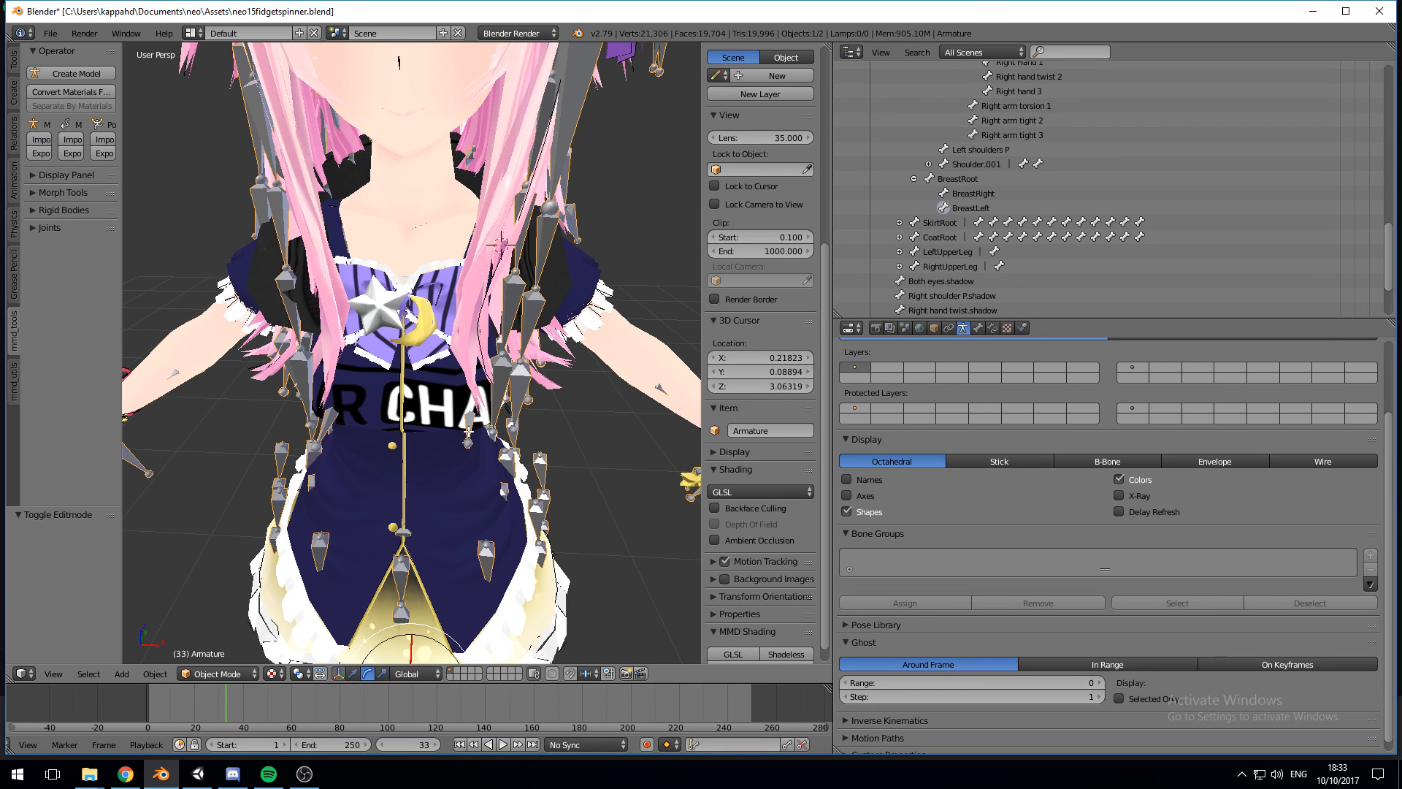
Step: Switch the armature to Pose Mode and try rotating the BreastLeft bone about 333° around the X axis
{"action": "key", "text": "Tab"}
{"action": "left_click", "coordinate": [223, 673]}
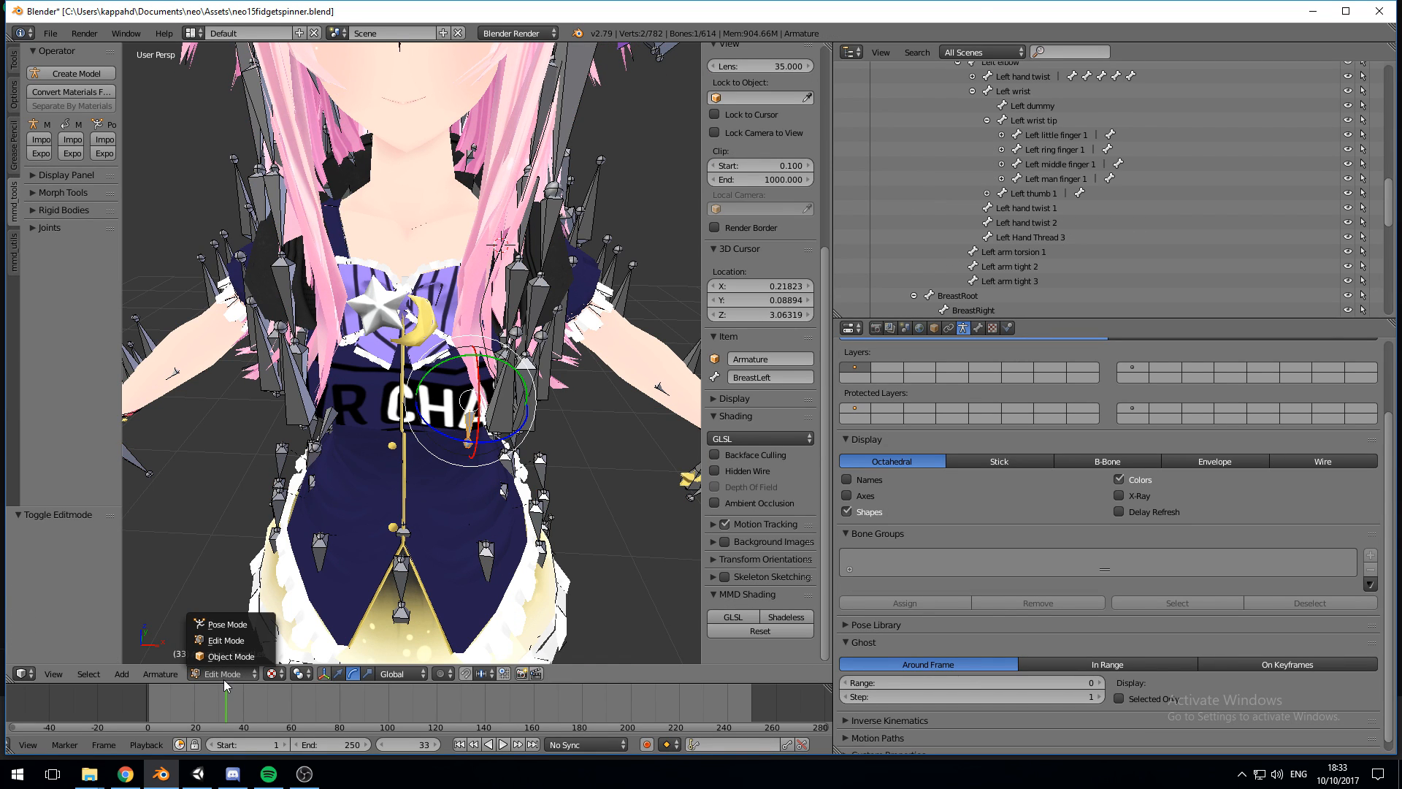
{"action": "left_click", "coordinate": [232, 628]}
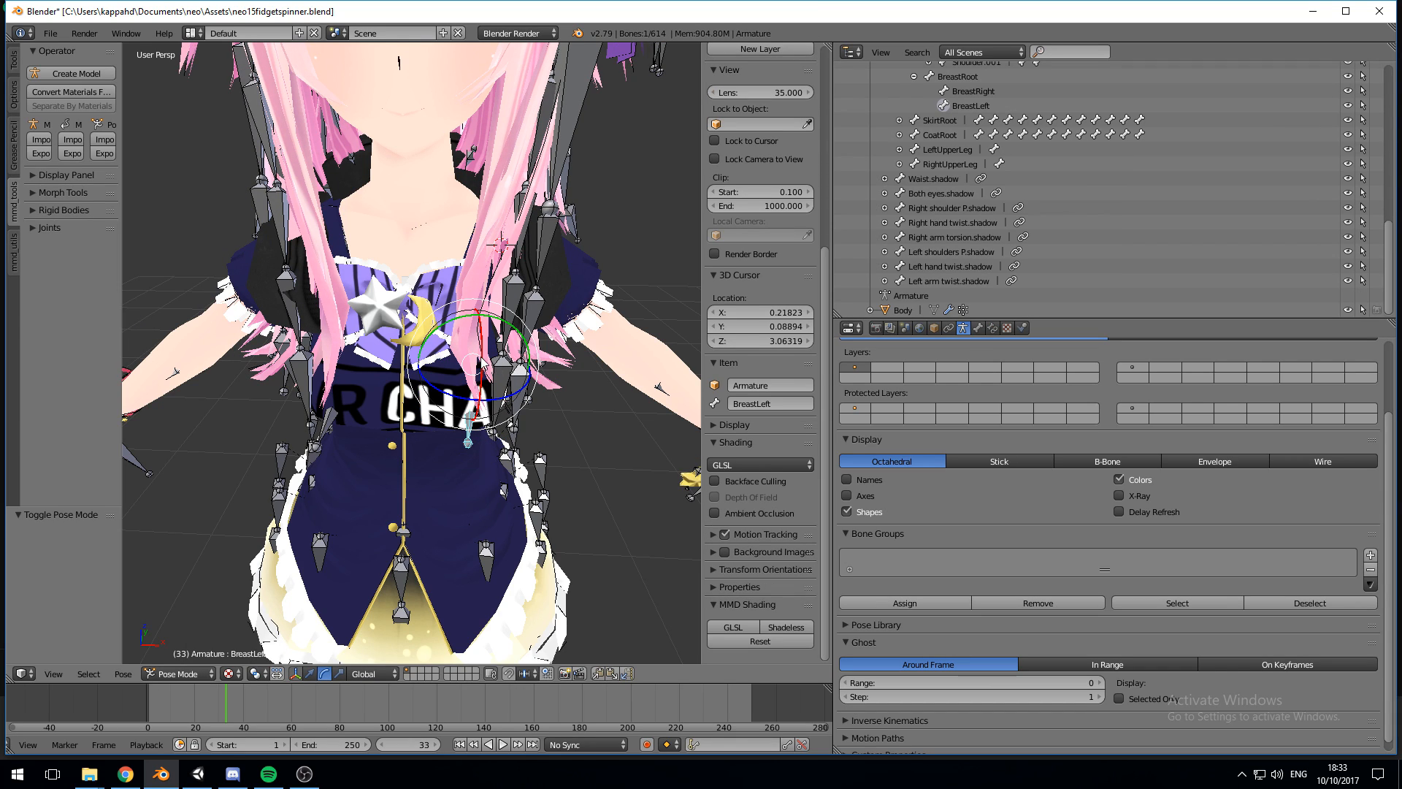
{"action": "mouse_move", "coordinate": [482, 360]}
{"action": "left_mouse_down"}
{"action": "mouse_move", "coordinate": [483, 341]}
{"action": "mouse_move", "coordinate": [452, 362]}
{"action": "mouse_move", "coordinate": [540, 361]}
{"action": "mouse_move", "coordinate": [504, 369]}
{"action": "left_mouse_up"}
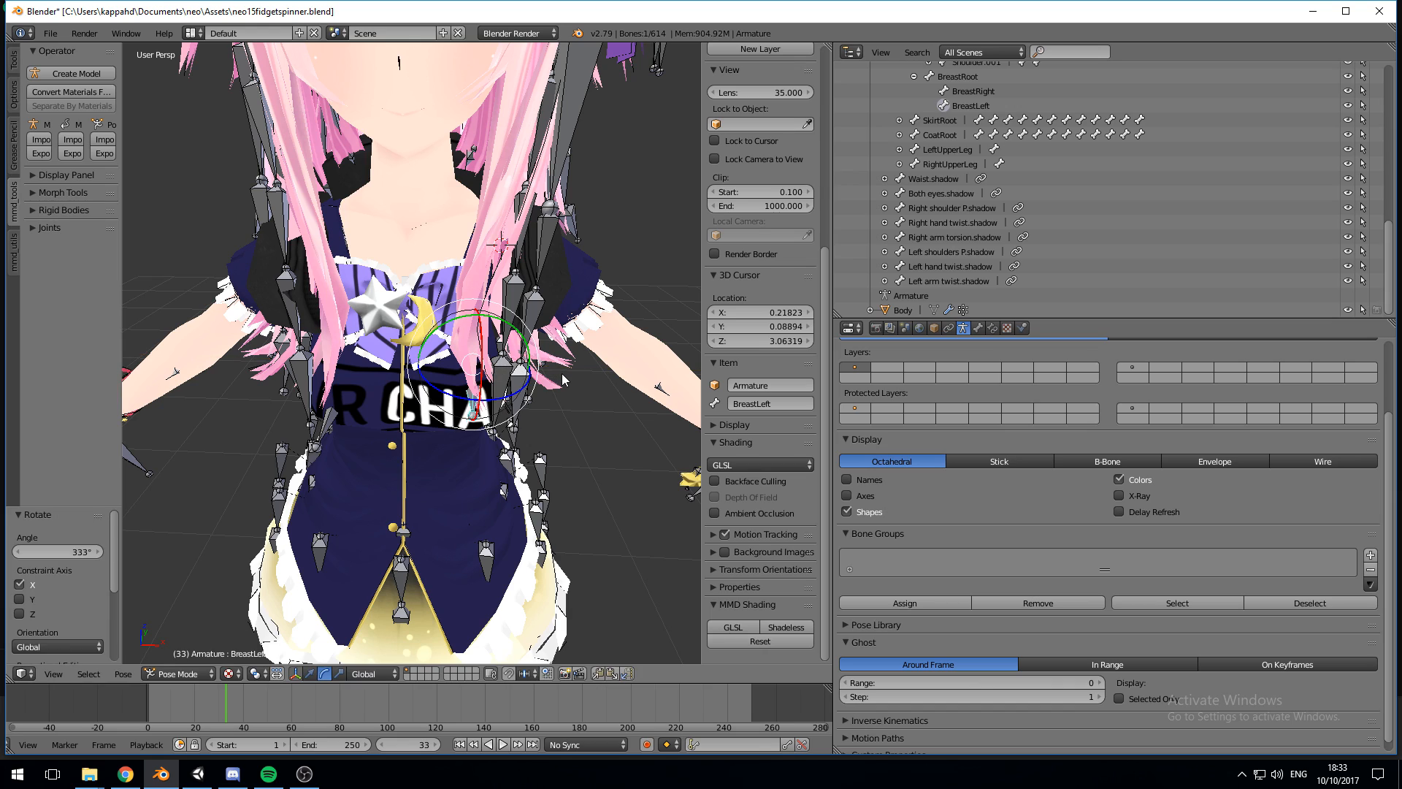
{"action": "left_click", "coordinate": [309, 673]}
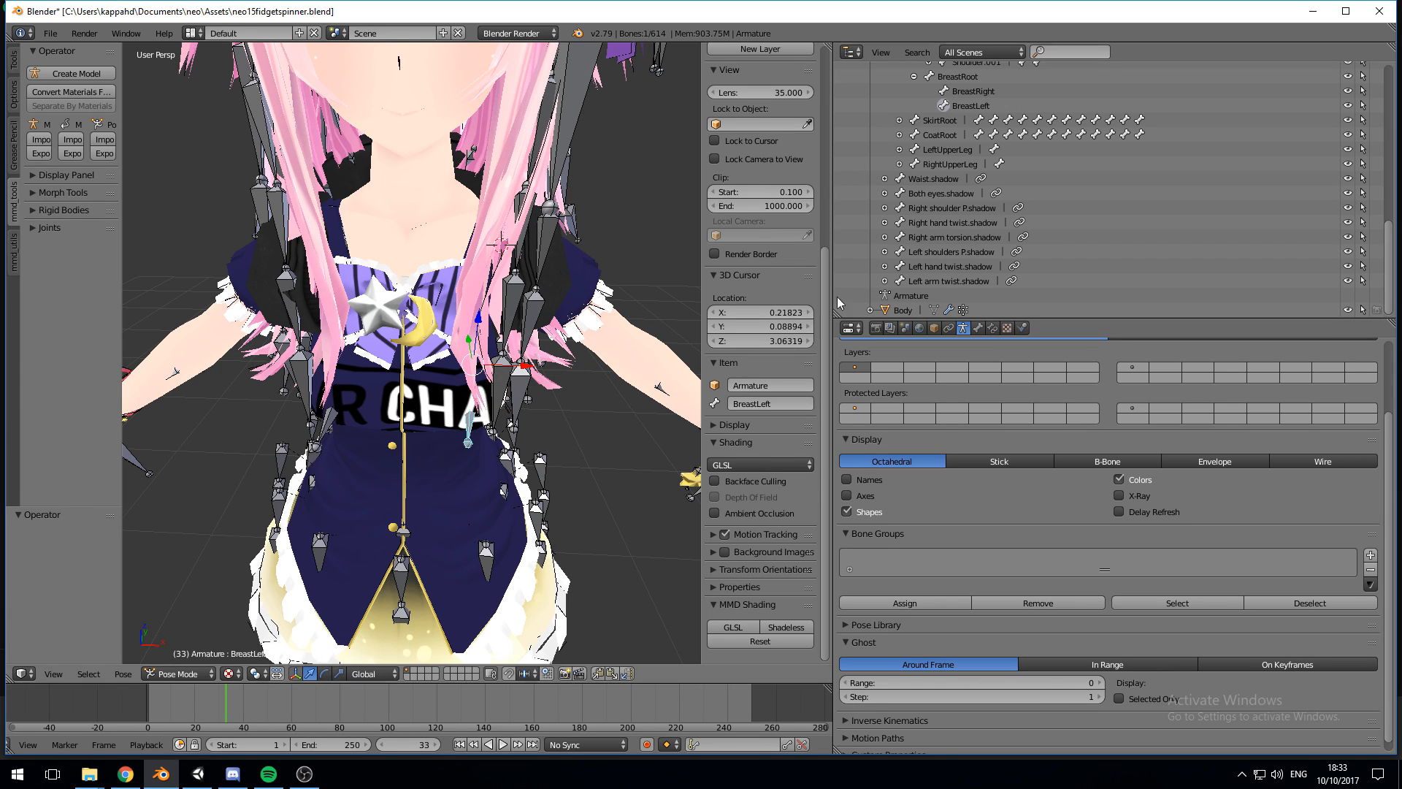
Step: Put the Body mesh in Edit Mode and add two vertex groups named BreastLeft and BreastRight
{"action": "left_click", "coordinate": [904, 310]}
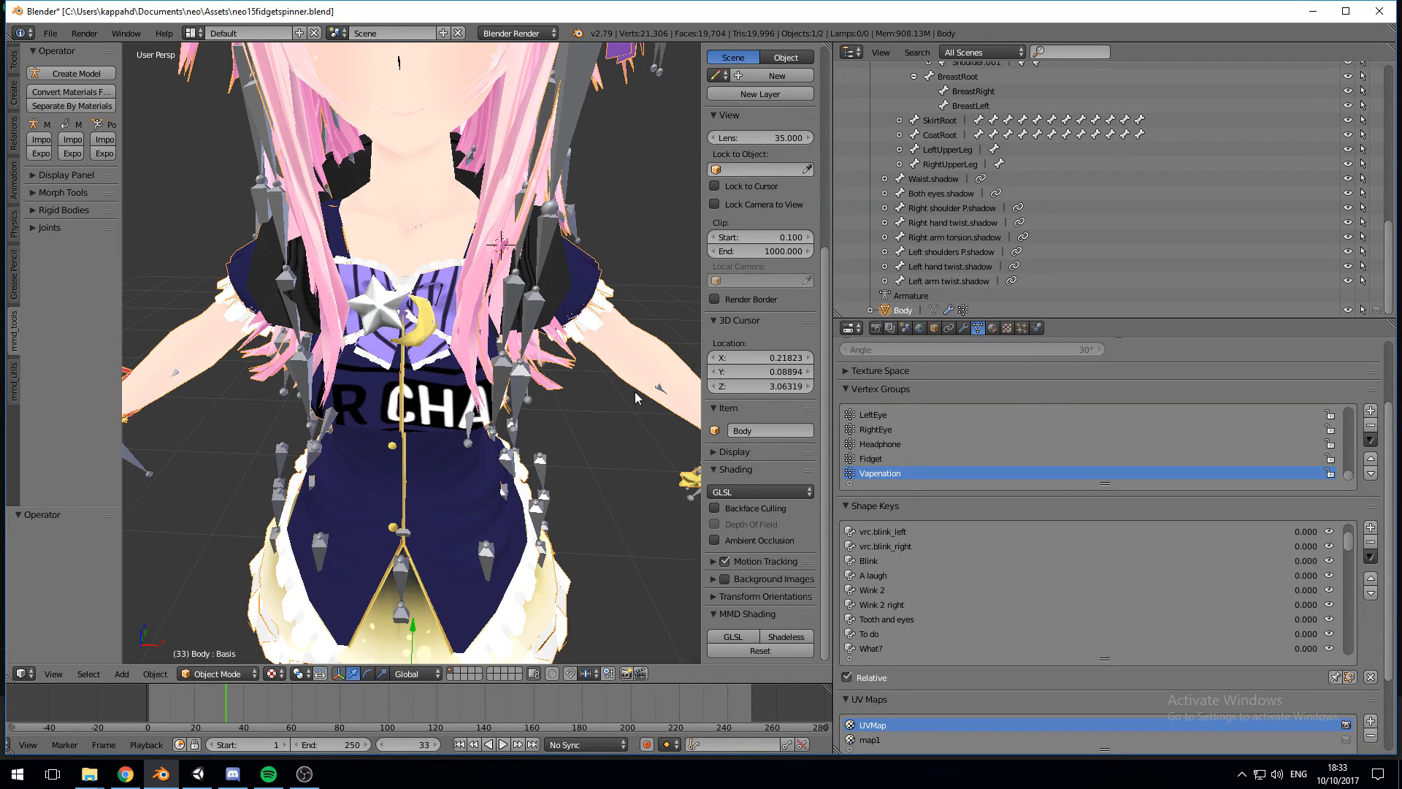
{"action": "key", "text": "Tab"}
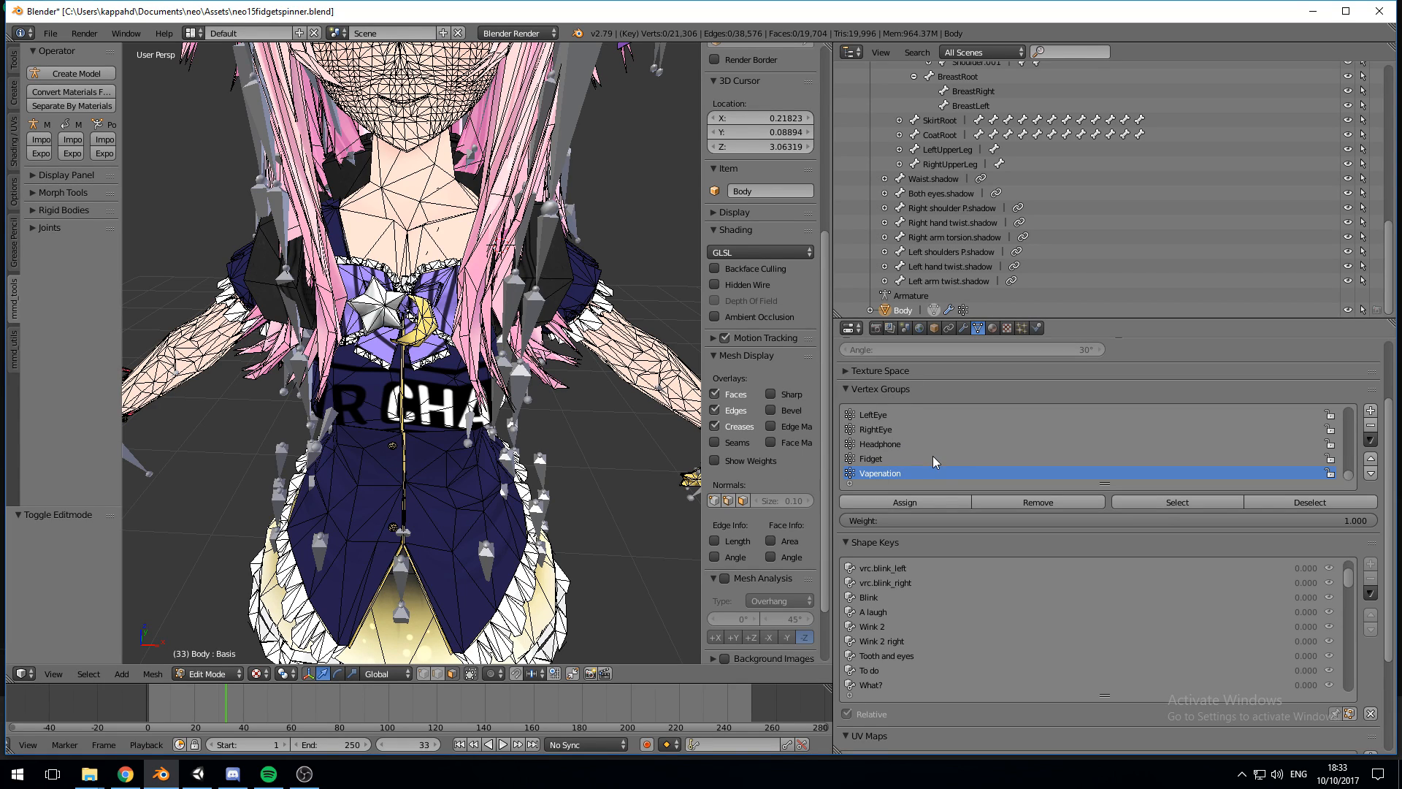
{"action": "left_click", "coordinate": [1371, 411]}
{"action": "left_click", "coordinate": [1370, 411]}
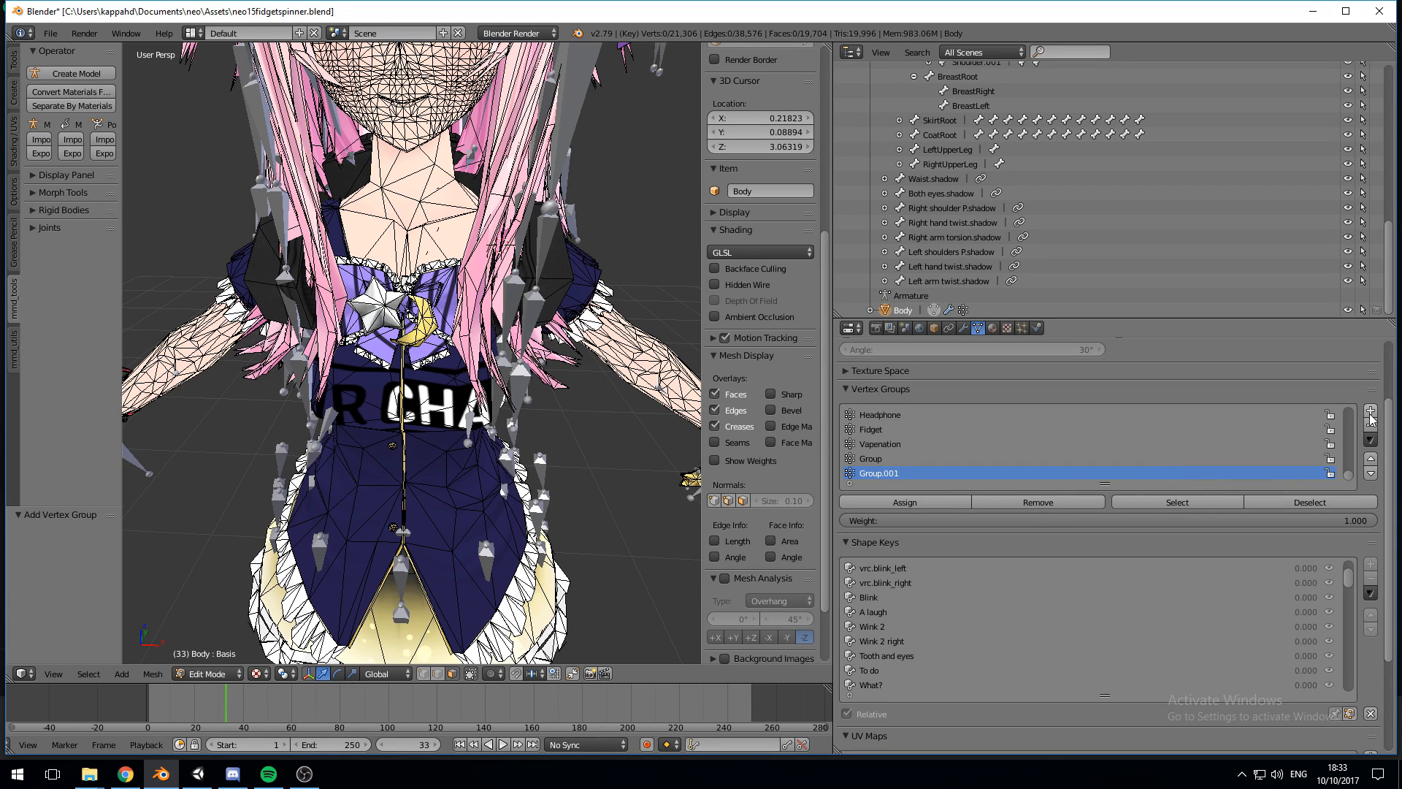
{"action": "double_click", "coordinate": [922, 457]}
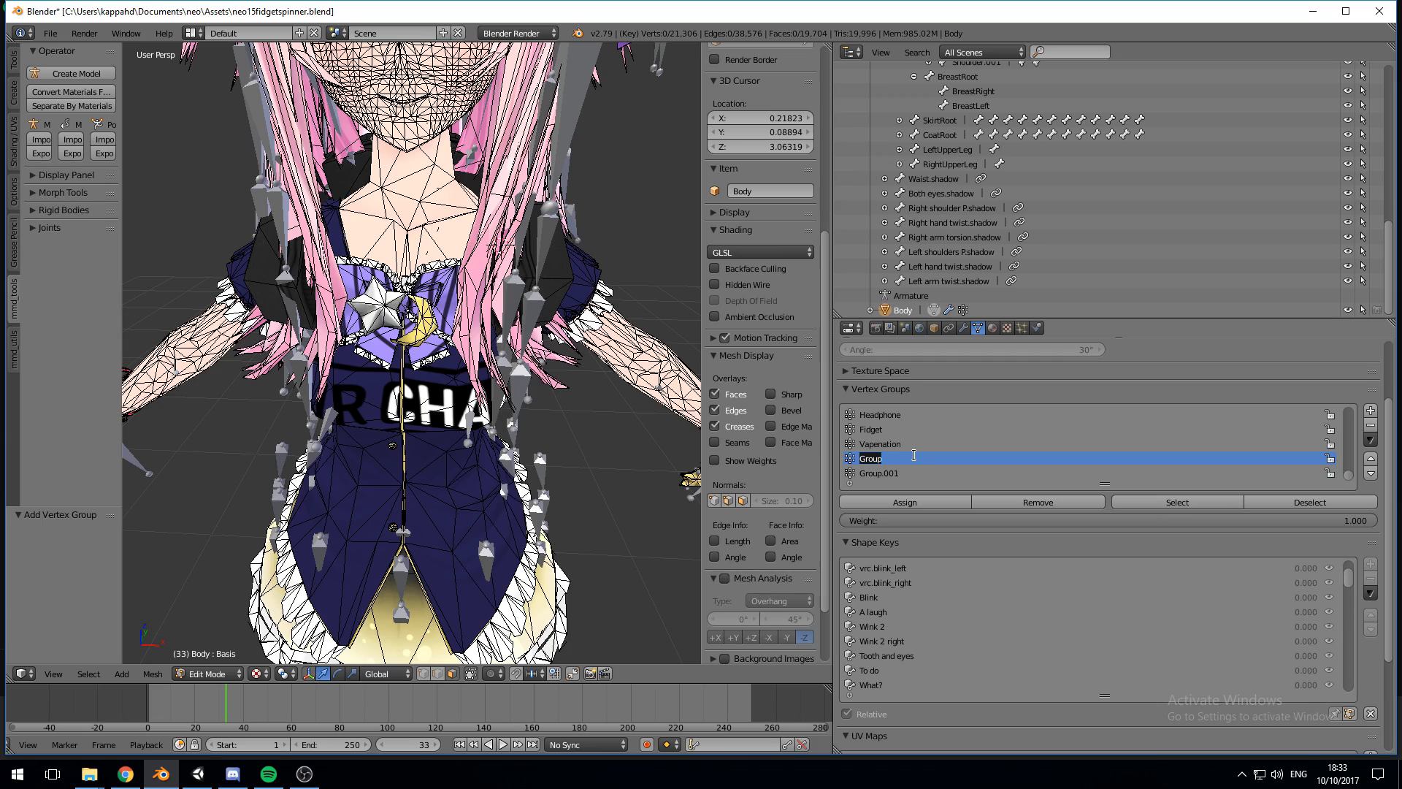
{"action": "type", "text": "Br"}
{"action": "type", "text": "Bre"}
Step: With the BreastLeft group active, select the mesh vertices on the front of the character's left chest
{"action": "scroll", "coordinate": [961, 182], "scroll_direction": "up", "scroll_amount": 1}
{"action": "scroll", "coordinate": [980, 126], "scroll_direction": "down", "scroll_amount": 1}
{"action": "scroll", "coordinate": [492, 541], "scroll_direction": "down", "scroll_amount": 3}
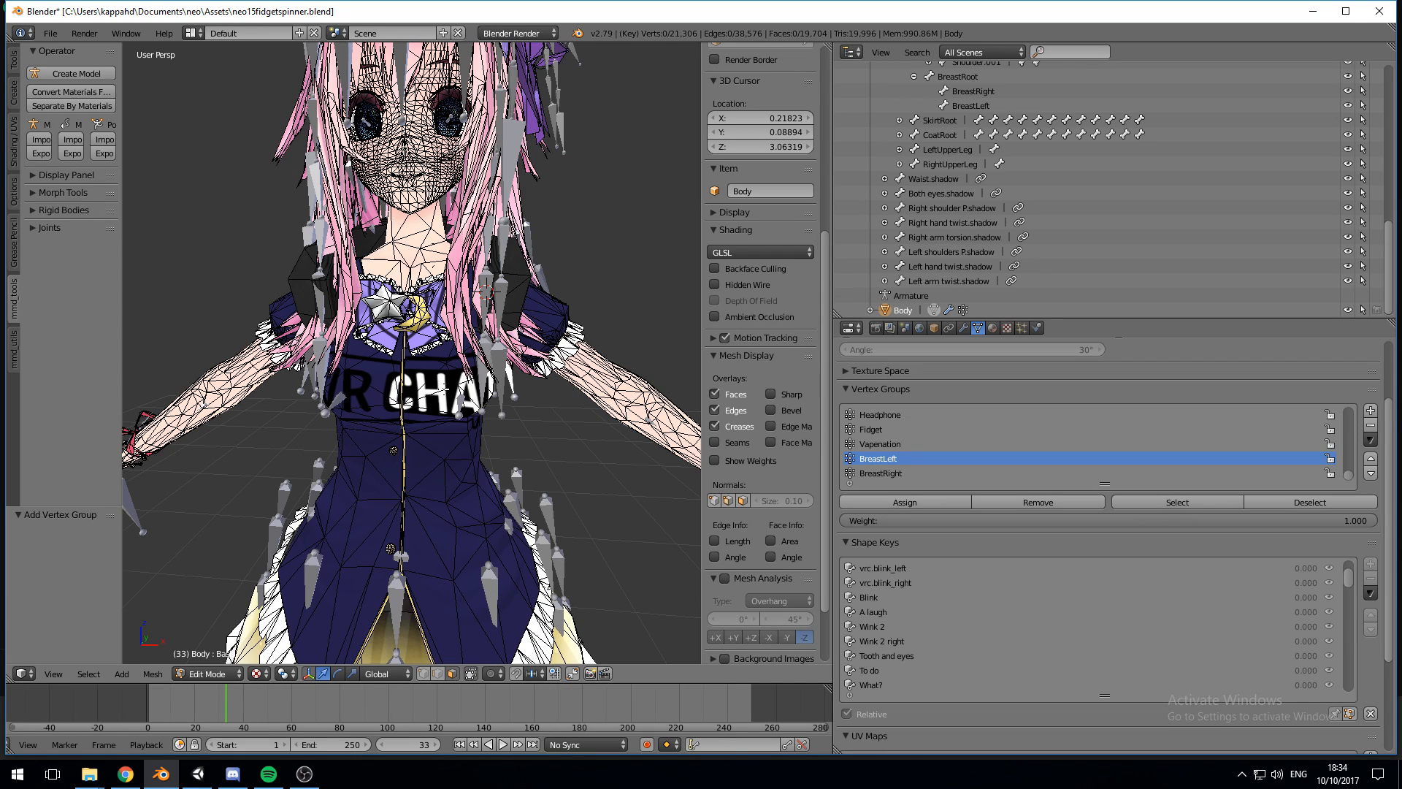
{"action": "right_click", "coordinate": [456, 395]}
{"action": "right_click", "coordinate": [447, 398], "text": "shift"}
{"action": "right_click", "coordinate": [458, 377], "text": "shift"}
{"action": "right_click", "coordinate": [474, 401], "text": "shift"}
{"action": "right_click", "coordinate": [468, 413], "text": "shift"}
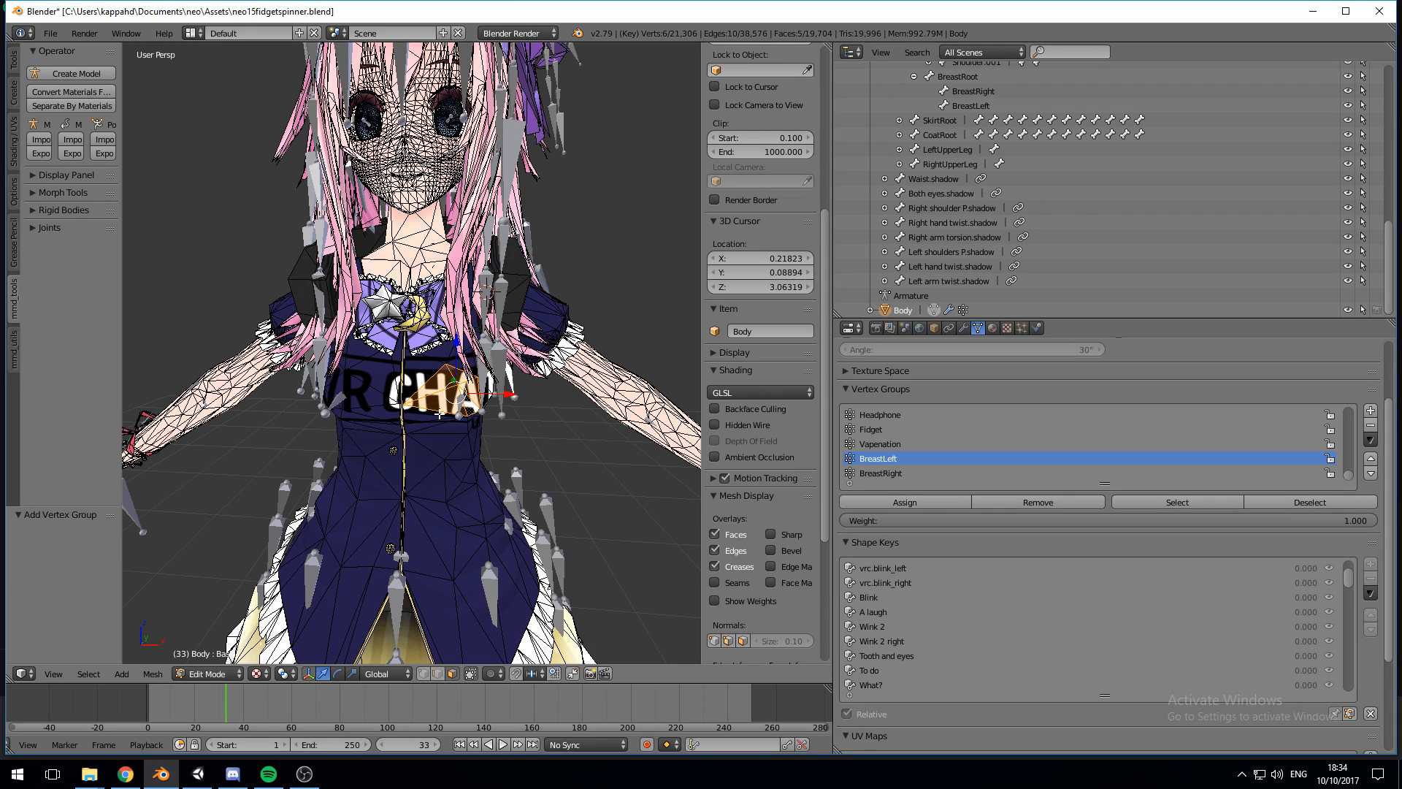
{"action": "right_click", "coordinate": [431, 413], "text": "shift"}
{"action": "middle_click_drag", "start_coordinate": [429, 413], "coordinate": [429, 393], "text": "shift"}
{"action": "right_click", "coordinate": [417, 365], "text": "shift"}
{"action": "right_click", "coordinate": [428, 348], "text": "shift"}
{"action": "right_click", "coordinate": [458, 338], "text": "shift"}
Step: Extend the vertex selection around the outer side and underside of the left chest
{"action": "middle_click_drag", "start_coordinate": [485, 346], "coordinate": [444, 316]}
{"action": "right_click", "coordinate": [456, 339], "text": "shift"}
{"action": "right_click", "coordinate": [461, 318], "text": "shift"}
{"action": "right_click", "coordinate": [480, 343], "text": "shift"}
{"action": "right_click", "coordinate": [475, 366], "text": "shift"}
{"action": "right_click", "coordinate": [450, 387], "text": "shift"}
{"action": "right_click", "coordinate": [435, 388], "text": "shift"}
{"action": "right_click", "coordinate": [442, 396], "text": "shift"}
{"action": "right_click", "coordinate": [425, 405], "text": "shift"}
{"action": "right_click", "coordinate": [405, 399], "text": "shift"}
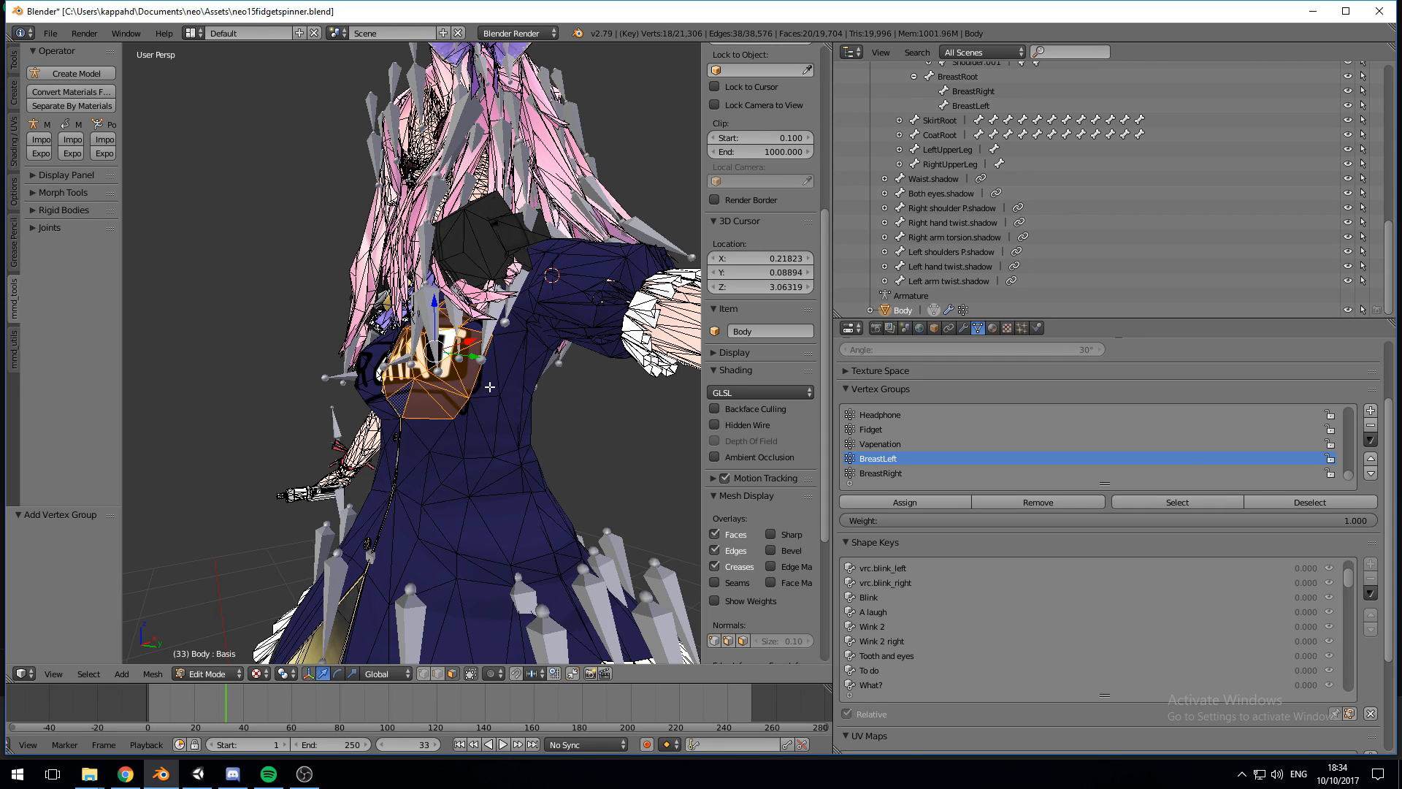
{"action": "right_click", "coordinate": [497, 374], "text": "shift"}
{"action": "right_click", "coordinate": [493, 370], "text": "shift"}
{"action": "middle_click_drag", "start_coordinate": [494, 370], "coordinate": [580, 355]}
{"action": "middle_click_drag", "start_coordinate": [589, 303], "coordinate": [546, 353]}
{"action": "right_click", "coordinate": [533, 374], "text": "shift"}
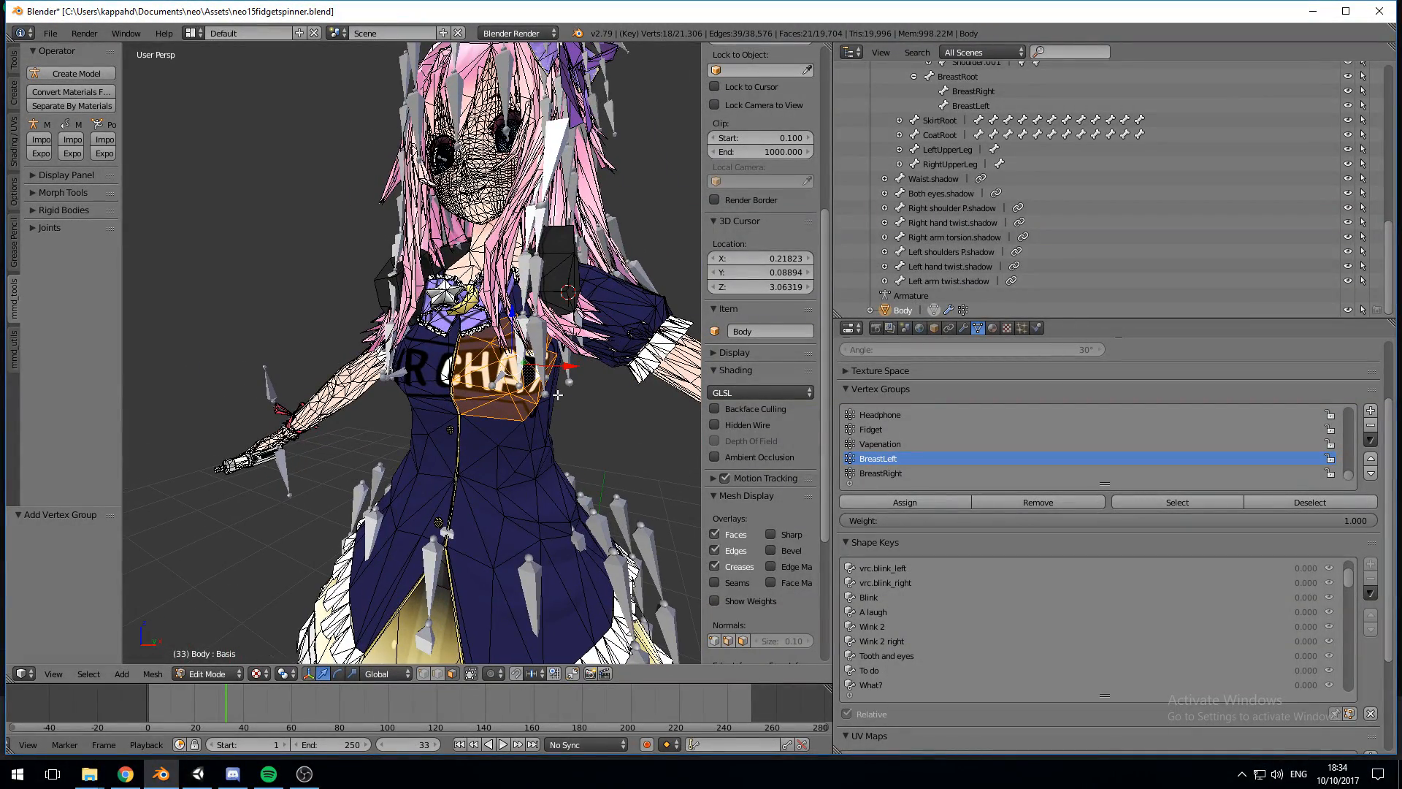
{"action": "right_click", "coordinate": [534, 359], "text": "shift"}
Step: Assign the selected vertices to BreastLeft at weight 1.000, check the group by deselecting and reselecting it, and leave it deselected
{"action": "middle_click_drag", "start_coordinate": [534, 359], "coordinate": [646, 381]}
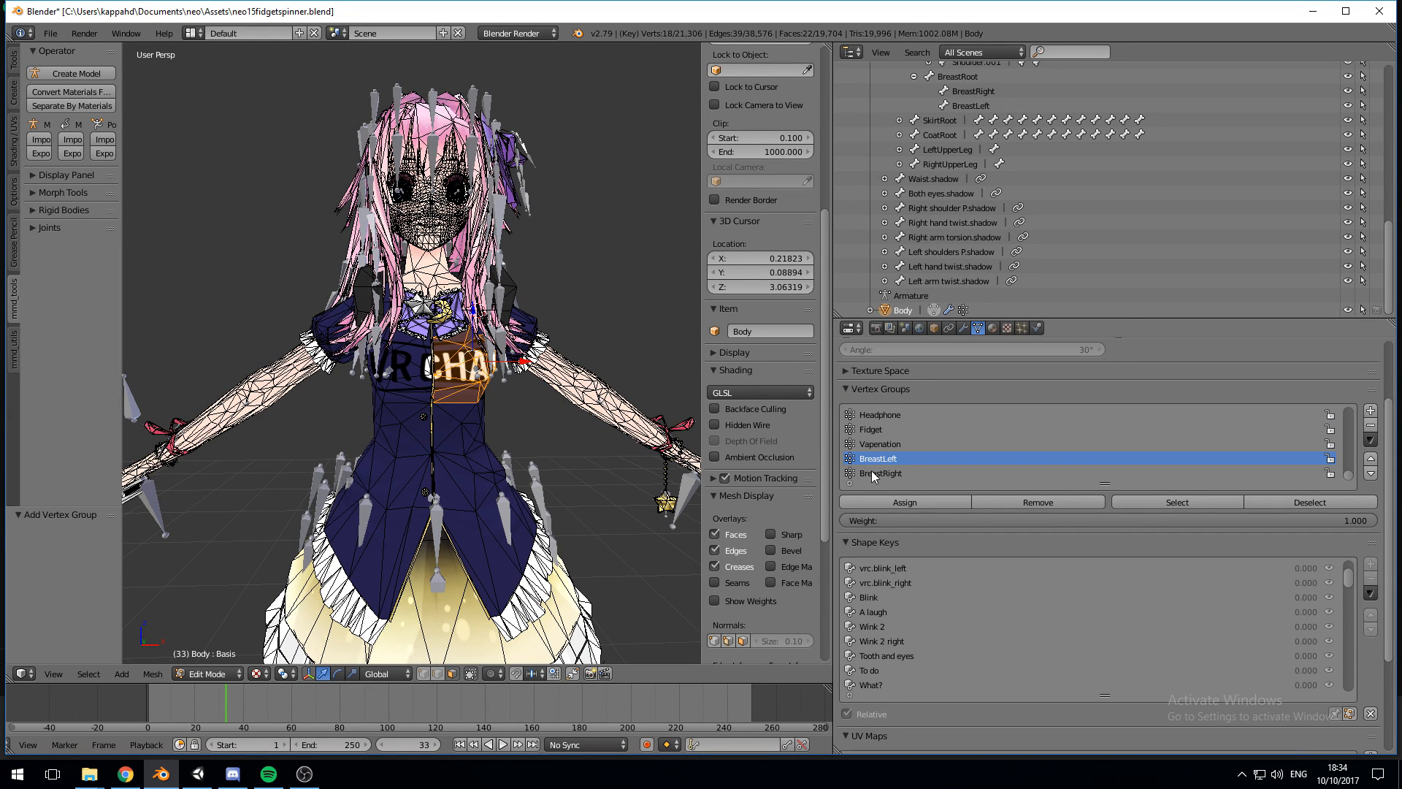
{"action": "left_click", "coordinate": [873, 506]}
{"action": "left_click", "coordinate": [1295, 505]}
{"action": "left_click", "coordinate": [1177, 504]}
{"action": "scroll", "coordinate": [759, 292], "scroll_direction": "up", "scroll_amount": 4}
{"action": "middle_click_drag", "start_coordinate": [555, 350], "coordinate": [540, 409]}
{"action": "scroll", "coordinate": [540, 409], "scroll_direction": "up", "scroll_amount": 2}
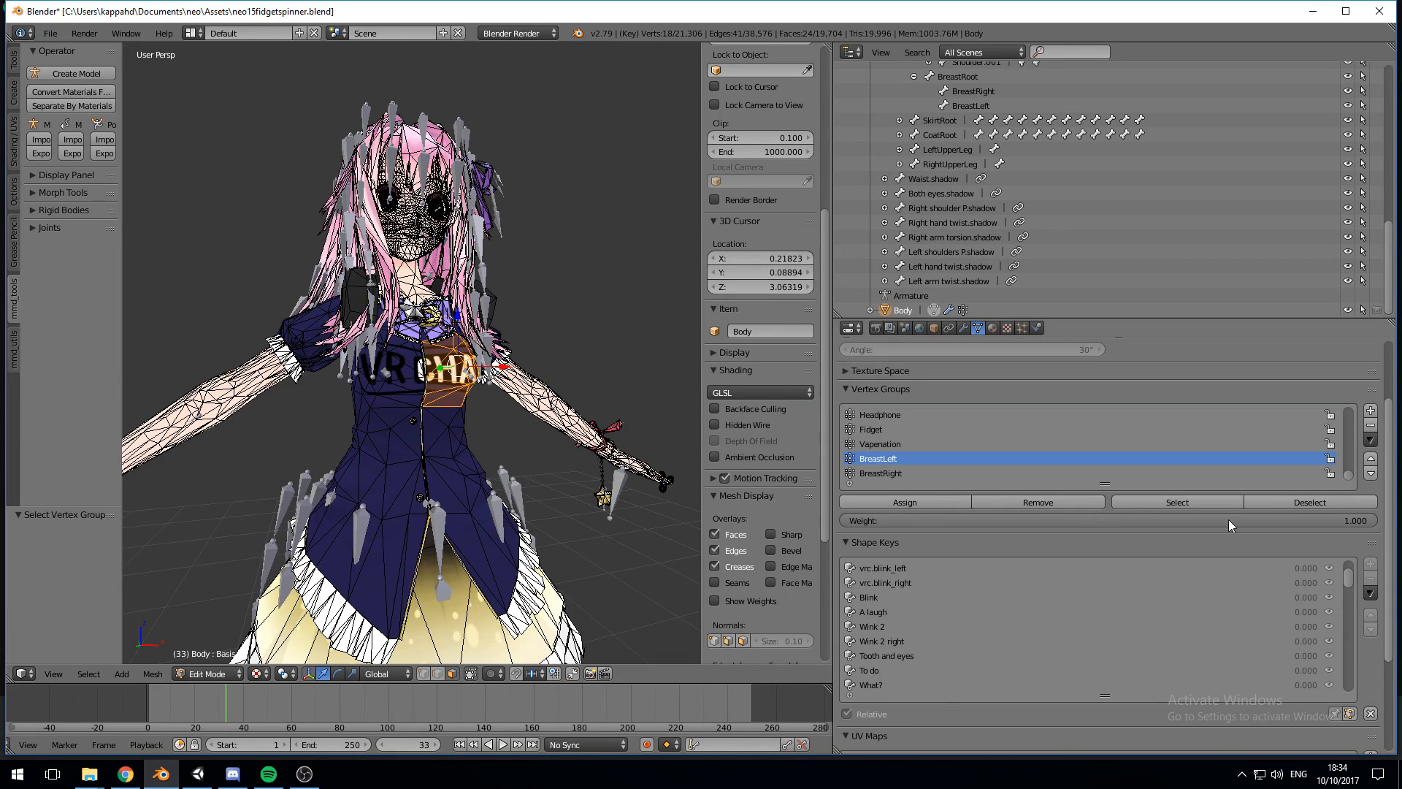
{"action": "left_click", "coordinate": [1300, 502]}
Step: Make the BreastRight vertex group active and select the front and lower vertices of the character's right chest
{"action": "scroll", "coordinate": [759, 292], "scroll_direction": "down", "scroll_amount": 5}
{"action": "left_click", "coordinate": [881, 473]}
{"action": "scroll", "coordinate": [473, 349], "scroll_direction": "up", "scroll_amount": 3}
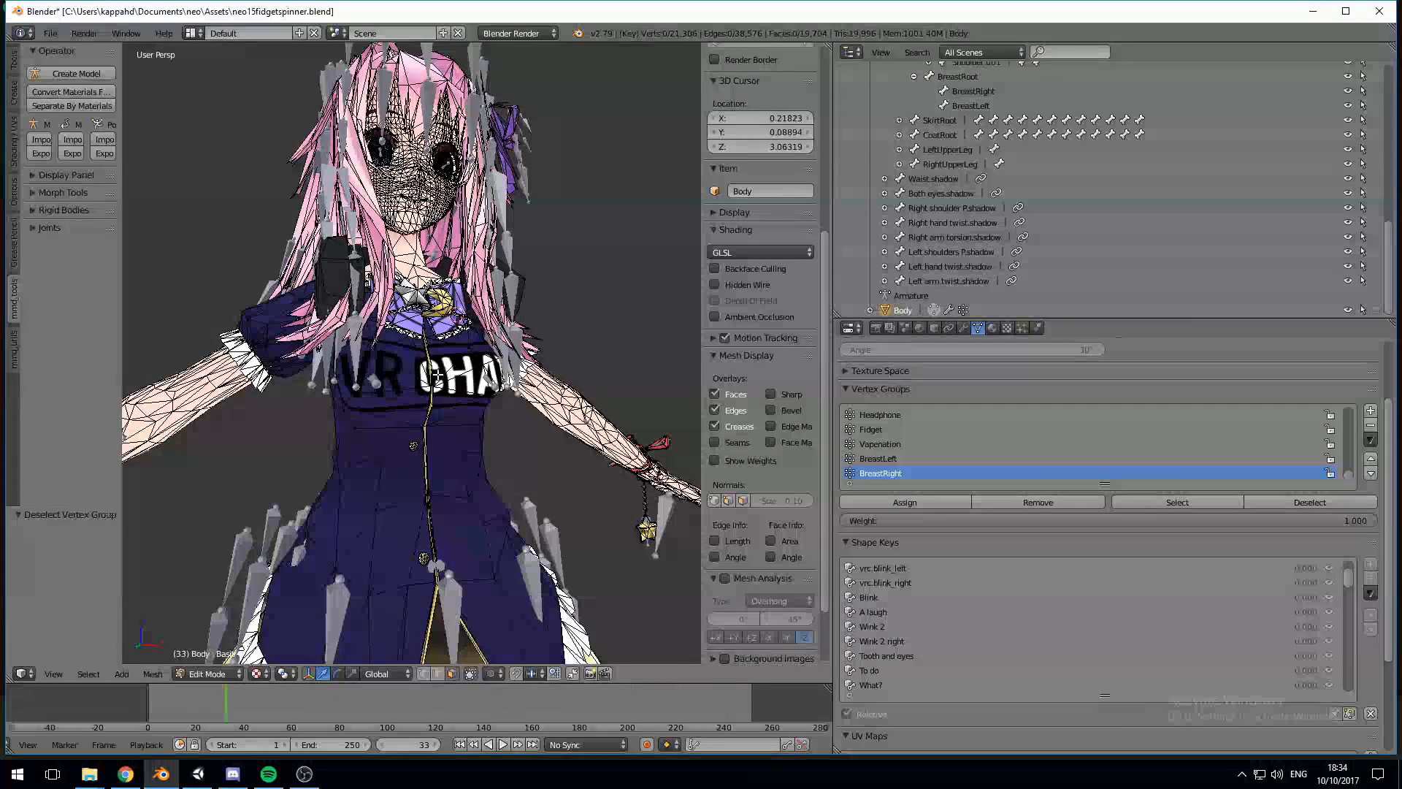
{"action": "right_click", "coordinate": [384, 380]}
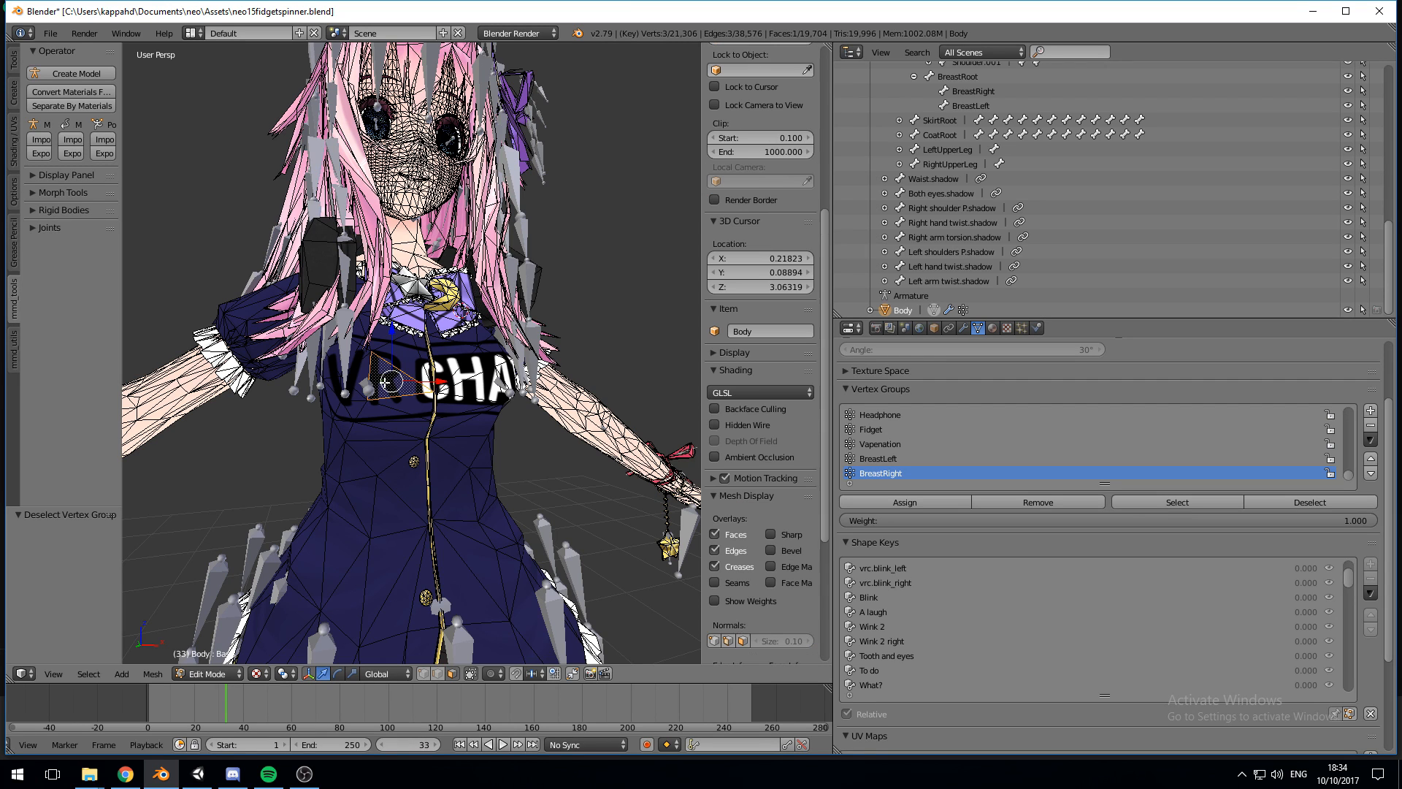
{"action": "right_click", "coordinate": [388, 405], "text": "shift"}
{"action": "right_click", "coordinate": [359, 409], "text": "shift"}
{"action": "right_click", "coordinate": [355, 407], "text": "shift"}
{"action": "right_click", "coordinate": [341, 413], "text": "shift"}
{"action": "right_click", "coordinate": [330, 399], "text": "shift"}
Step: Extend the vertex selection around the outer side and upper edge of the right chest
{"action": "middle_click_drag", "start_coordinate": [326, 399], "coordinate": [353, 395]}
{"action": "right_click", "coordinate": [334, 387], "text": "shift"}
{"action": "right_click", "coordinate": [326, 385], "text": "shift"}
{"action": "right_click", "coordinate": [326, 363], "text": "shift"}
{"action": "right_click", "coordinate": [326, 363], "text": "shift"}
{"action": "right_click", "coordinate": [315, 369], "text": "shift"}
{"action": "right_click", "coordinate": [324, 356], "text": "shift"}
{"action": "right_click", "coordinate": [343, 352], "text": "shift"}
{"action": "right_click", "coordinate": [354, 347], "text": "shift"}
{"action": "right_click", "coordinate": [361, 332], "text": "shift"}
{"action": "middle_click_drag", "start_coordinate": [362, 332], "coordinate": [324, 373]}
{"action": "right_click", "coordinate": [373, 359], "text": "shift"}
{"action": "right_click", "coordinate": [298, 338], "text": "shift"}
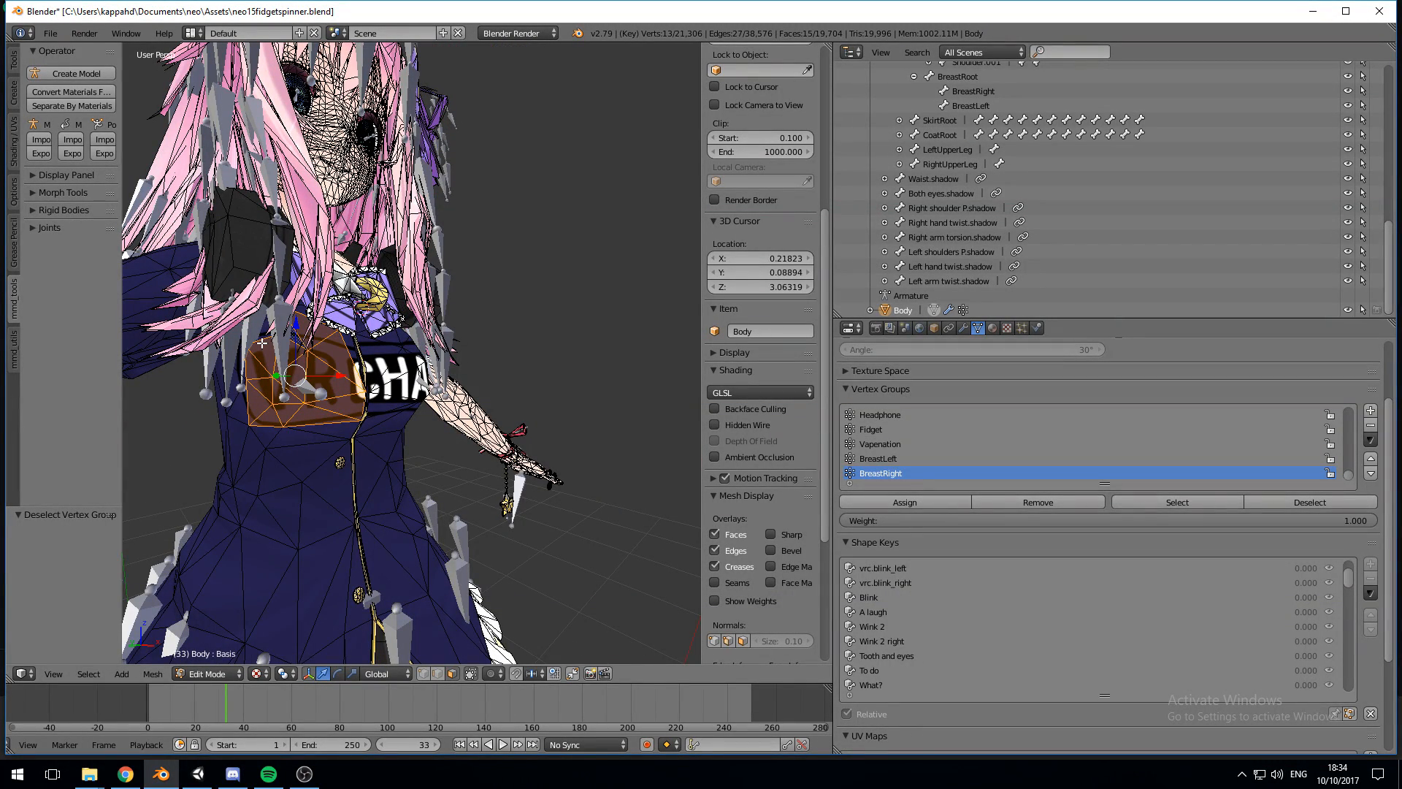
{"action": "right_click", "coordinate": [267, 341], "text": "shift"}
Step: Assign the selection to BreastRight, check the group by deselecting and reselecting it, and leave its vertices deselected
{"action": "middle_click_drag", "start_coordinate": [267, 342], "coordinate": [632, 478]}
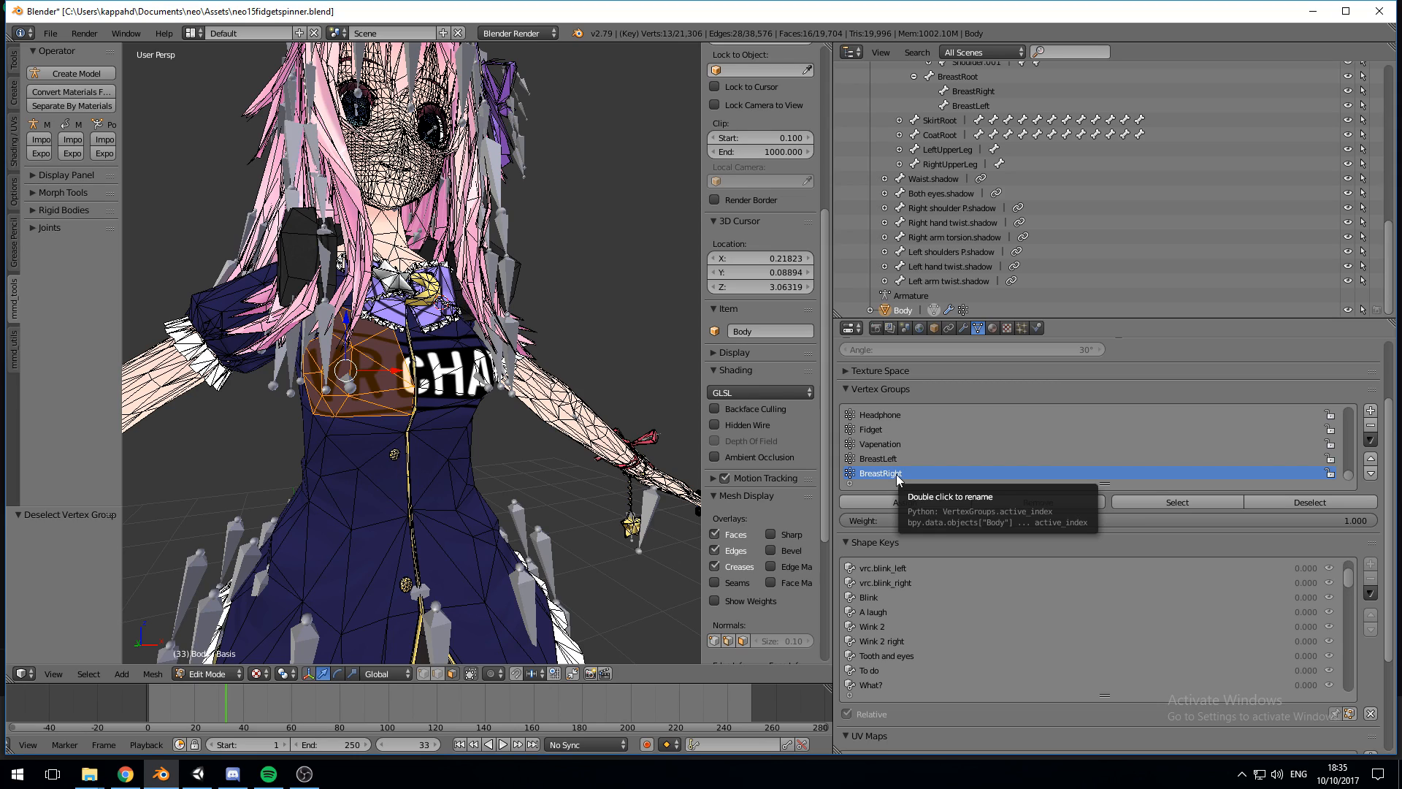
{"action": "left_click", "coordinate": [1289, 506]}
{"action": "left_click", "coordinate": [1208, 502]}
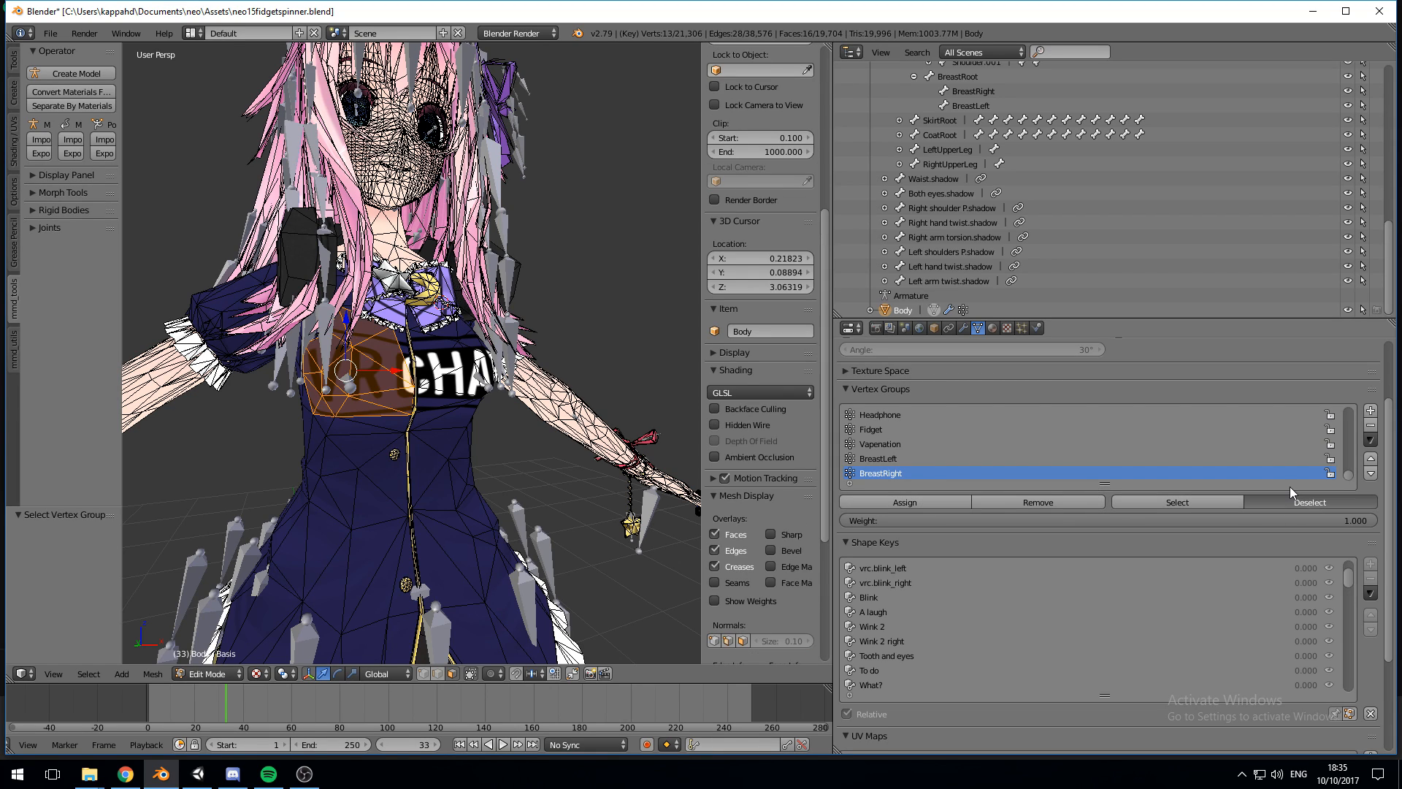
{"action": "left_click", "coordinate": [1291, 501]}
Step: Select the BreastRight bone in Pose Mode and try rotating it, including about 57.5° around the Z axis
{"action": "left_click", "coordinate": [930, 266]}
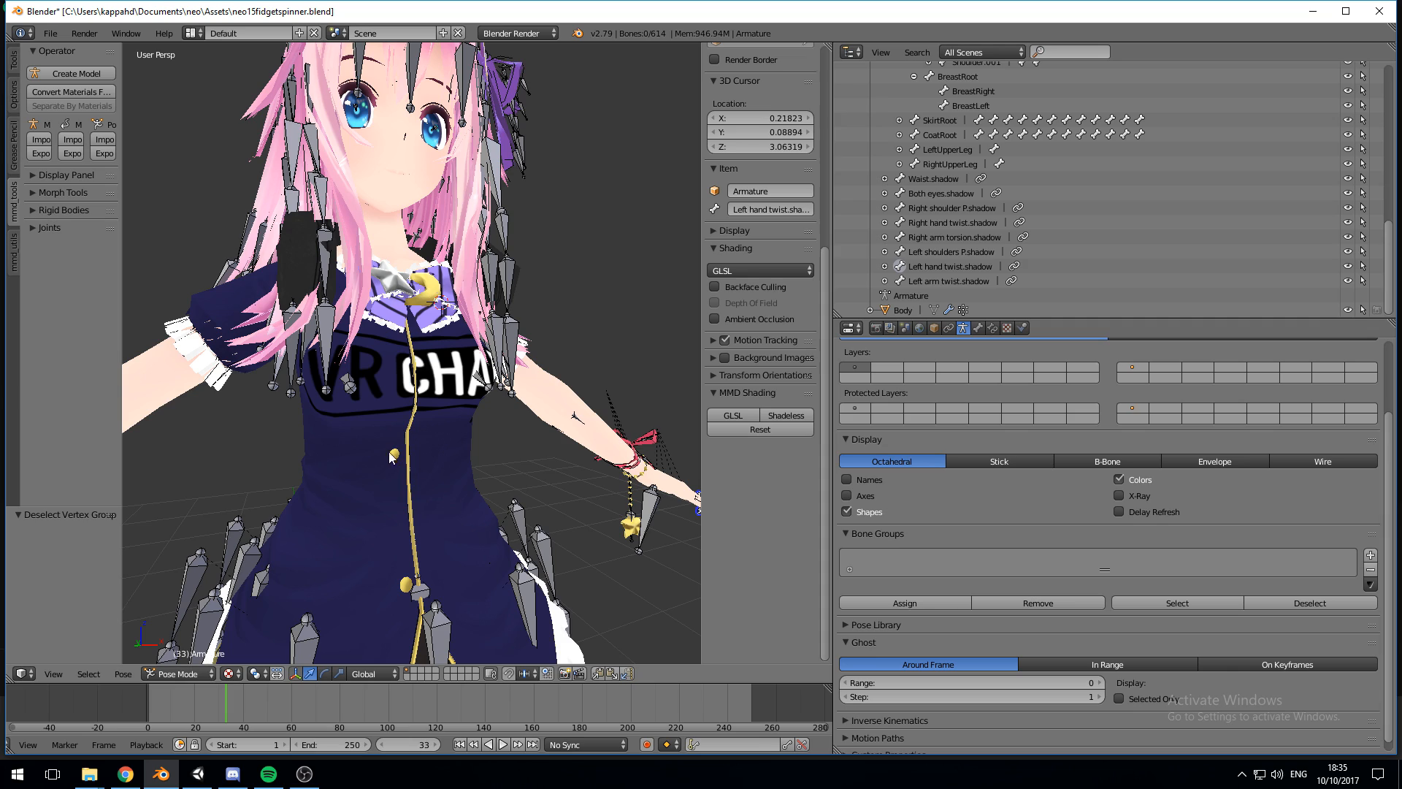
{"action": "right_click", "coordinate": [351, 385]}
{"action": "left_click", "coordinate": [324, 673]}
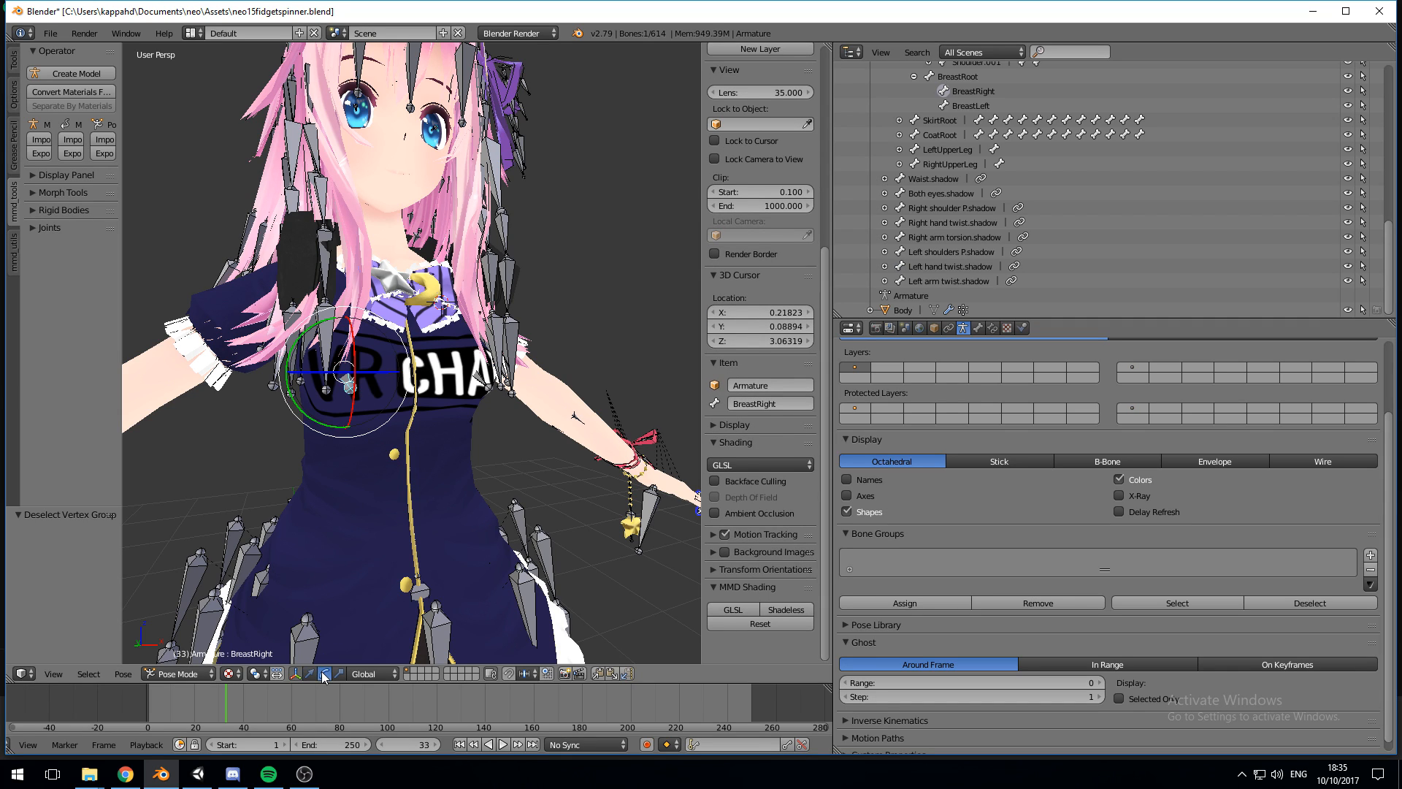
{"action": "left_click_drag", "start_coordinate": [356, 358], "coordinate": [368, 407]}
{"action": "middle_click_drag", "start_coordinate": [389, 381], "coordinate": [310, 377]}
{"action": "left_click_drag", "start_coordinate": [335, 377], "coordinate": [314, 316]}
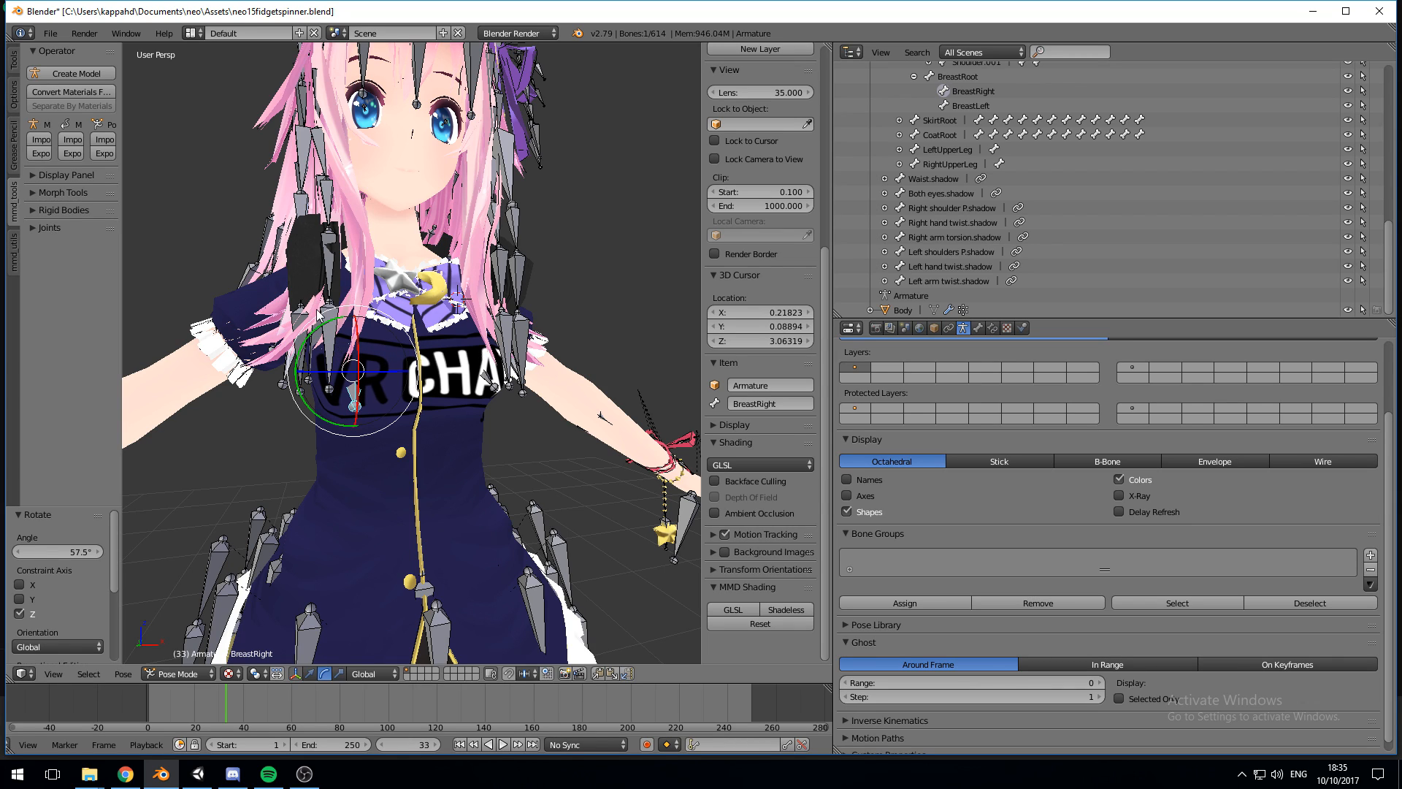
Step: Undo the test rotations of the BreastRight bone and its selection
{"action": "key", "text": "ctrl+z"}
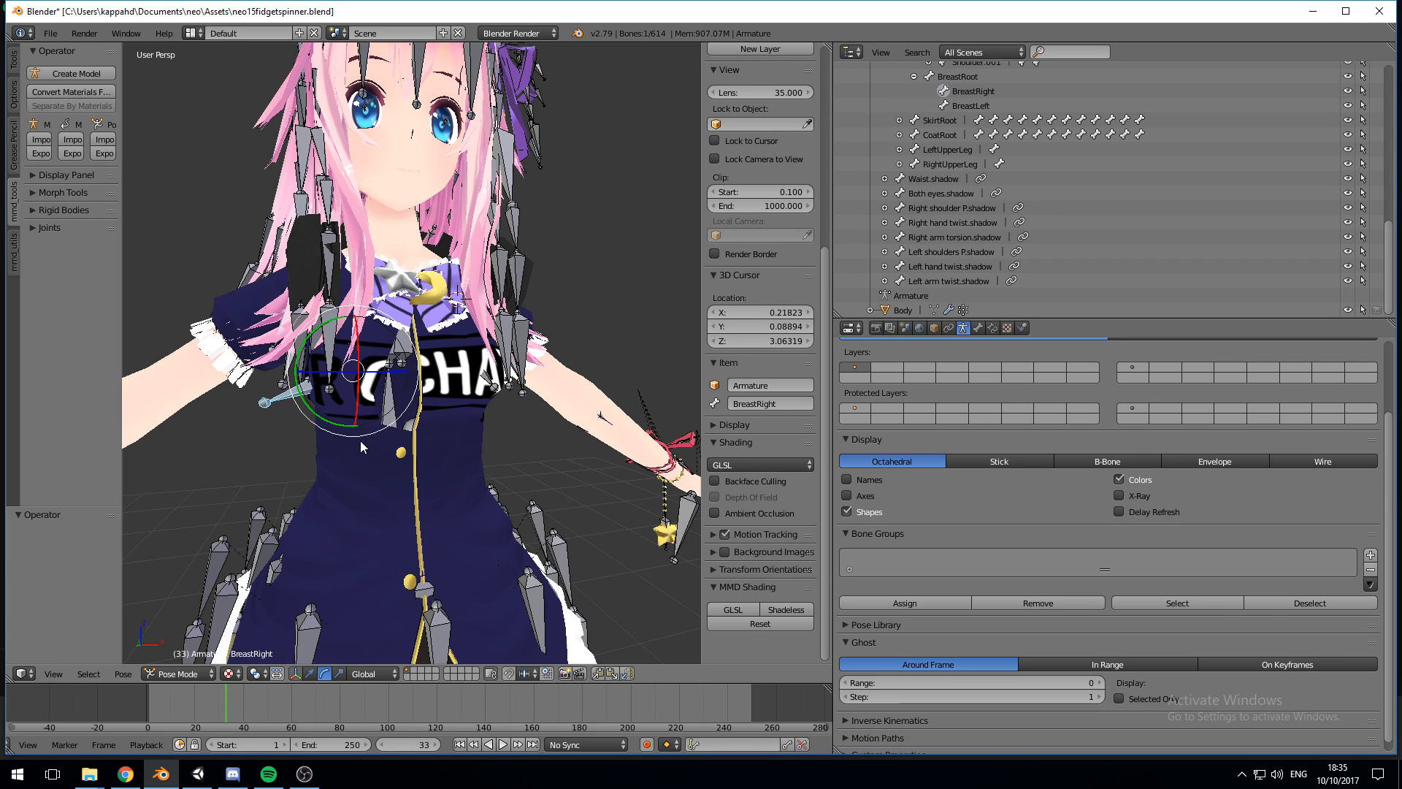
{"action": "key", "text": "ctrl+z"}
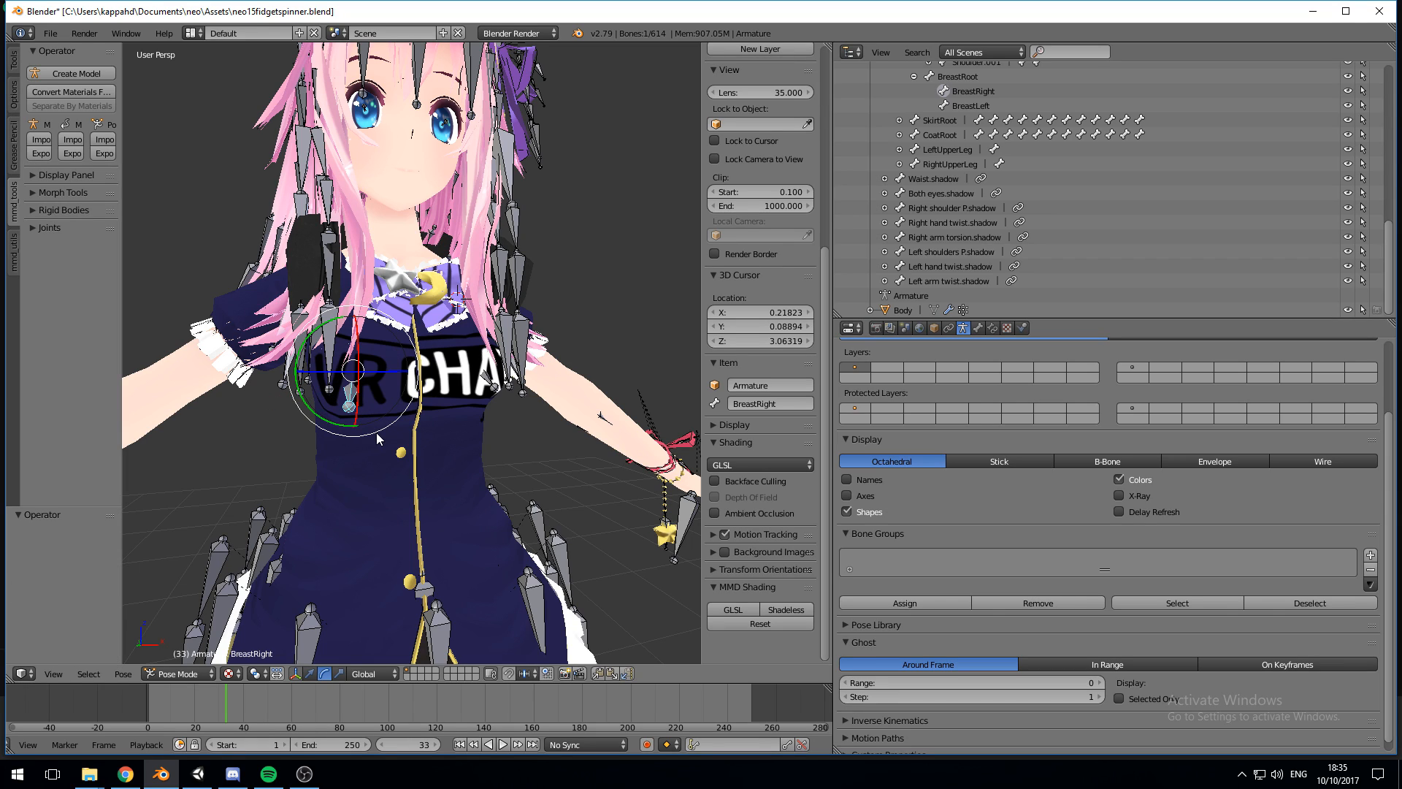
{"action": "key", "text": "ctrl+z"}
{"action": "key", "text": "ctrl+z"}
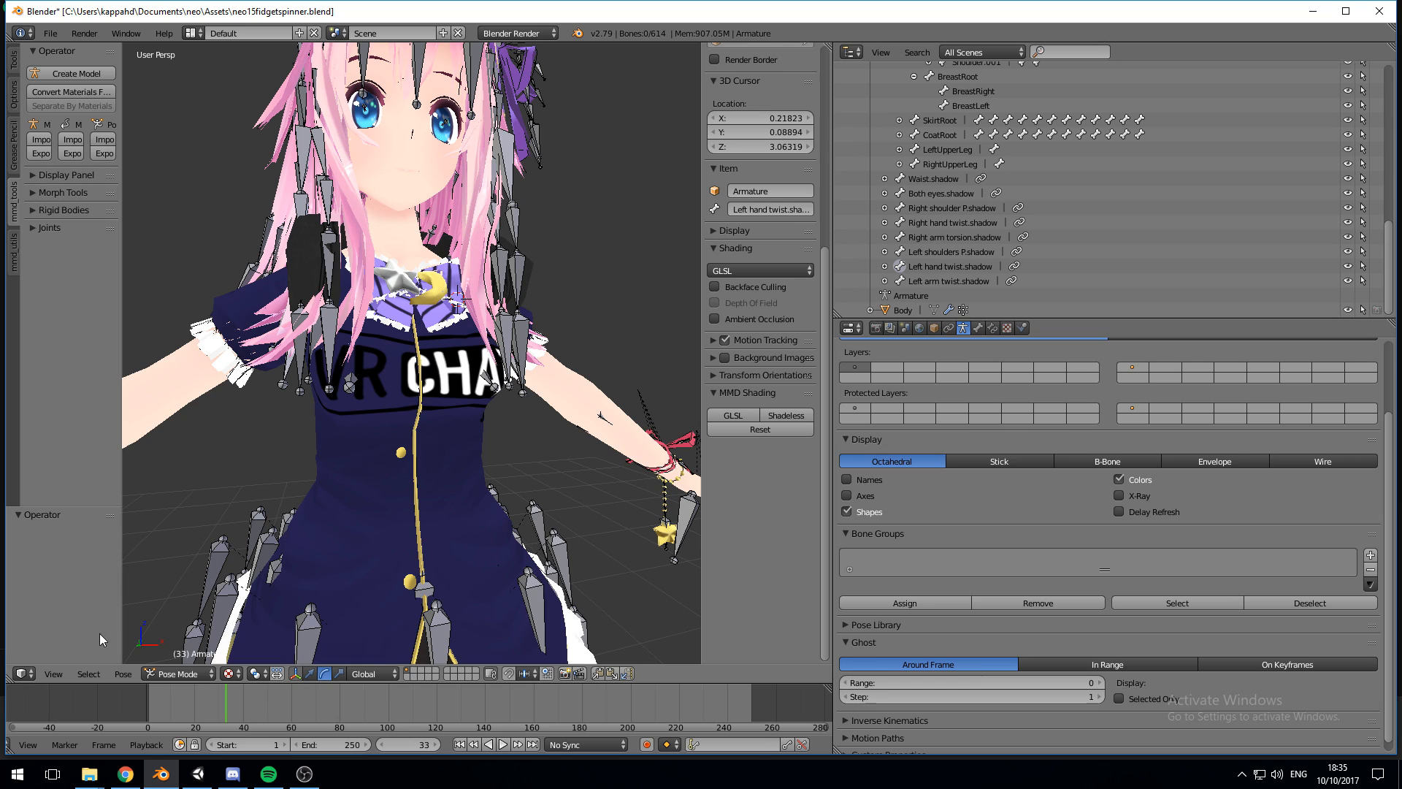
Step: Return the armature to Object Mode and begin exporting the model
{"action": "left_click", "coordinate": [172, 672]}
{"action": "left_click", "coordinate": [172, 659]}
{"action": "scroll", "coordinate": [326, 409], "scroll_direction": "down", "scroll_amount": 9}
{"action": "scroll", "coordinate": [327, 409], "scroll_direction": "up", "scroll_amount": 8}
{"action": "scroll", "coordinate": [327, 409], "scroll_direction": "down", "scroll_amount": 5}
{"action": "scroll", "coordinate": [326, 407], "scroll_direction": "up", "scroll_amount": 4}
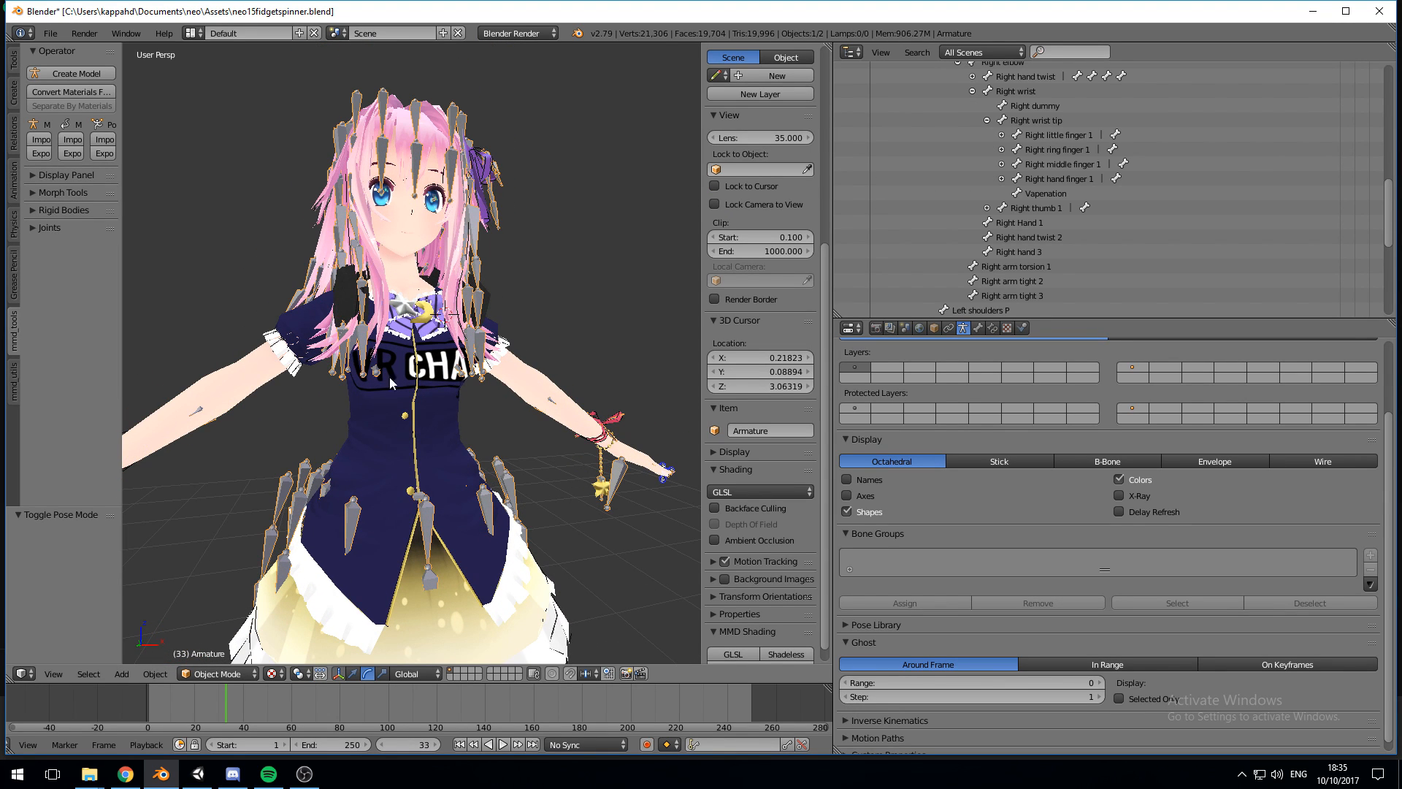
{"action": "left_click", "coordinate": [50, 33]}
{"action": "mouse_move", "coordinate": [133, 314]}
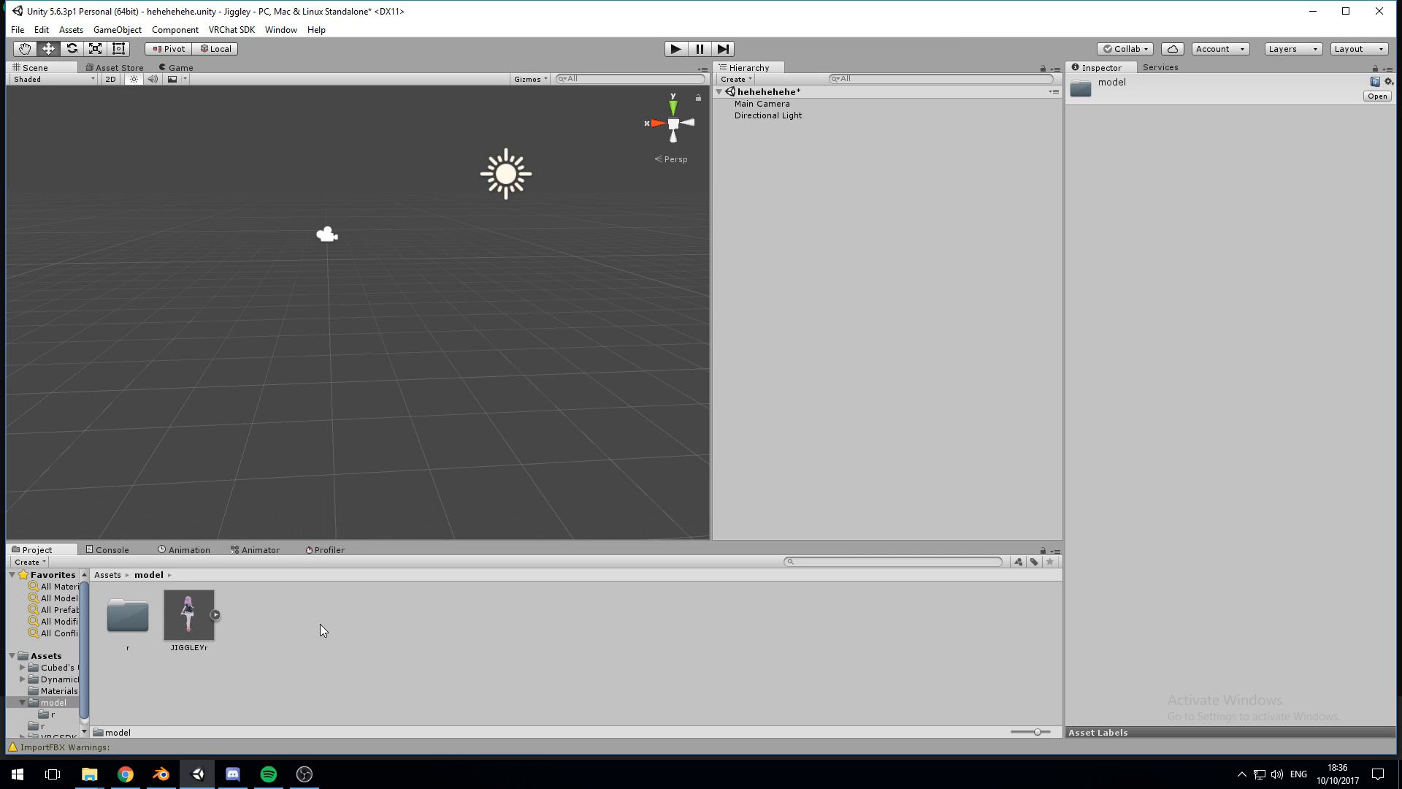
Step: In Unity, place the JIGGLEYr model in the scene and set its X, Y and Z position to 0
{"action": "left_click_drag", "start_coordinate": [190, 620], "coordinate": [343, 424]}
{"action": "left_click", "coordinate": [1219, 142]}
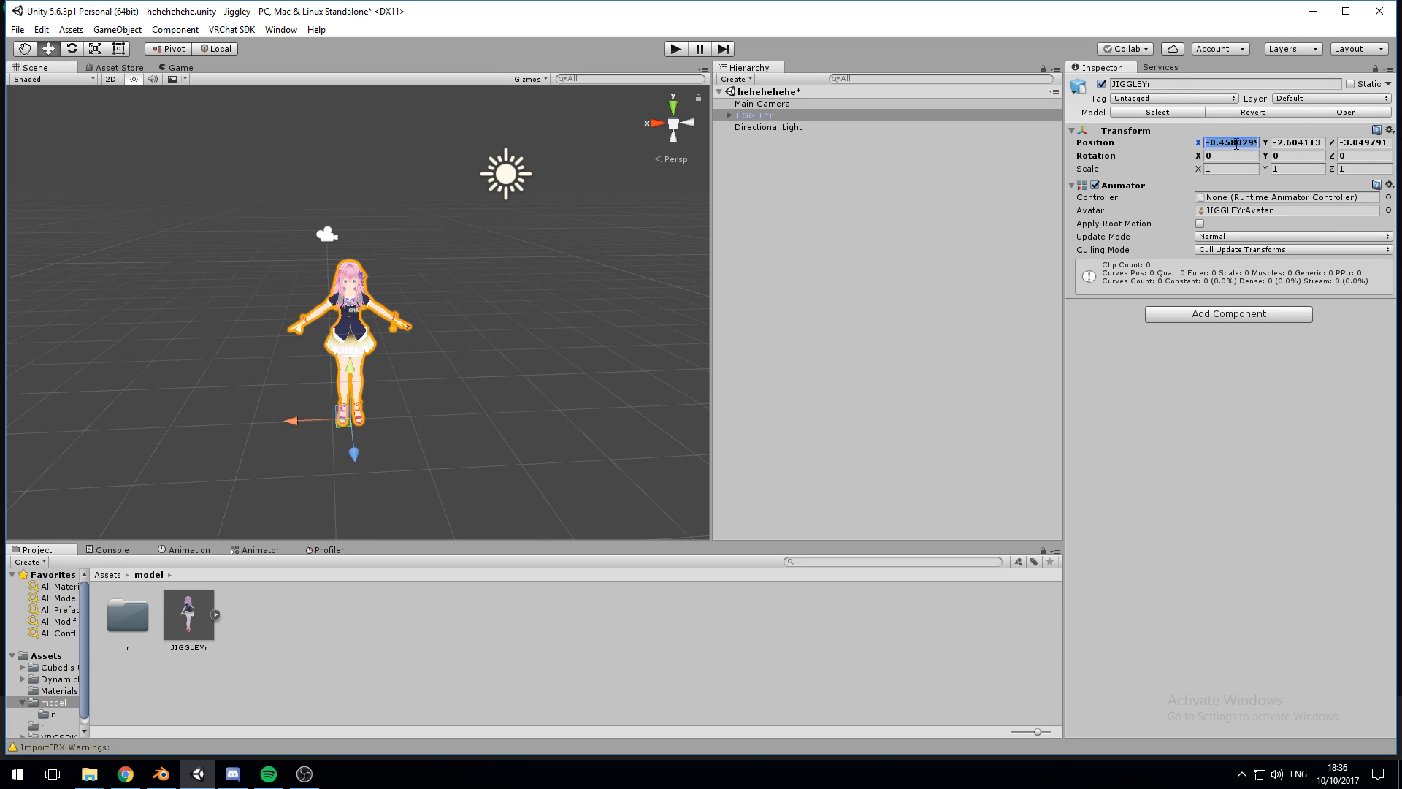
{"action": "type", "text": "0"}
{"action": "key", "text": "Tab"}
{"action": "type", "text": "0"}
{"action": "key", "text": "Tab"}
{"action": "type", "text": "0"}
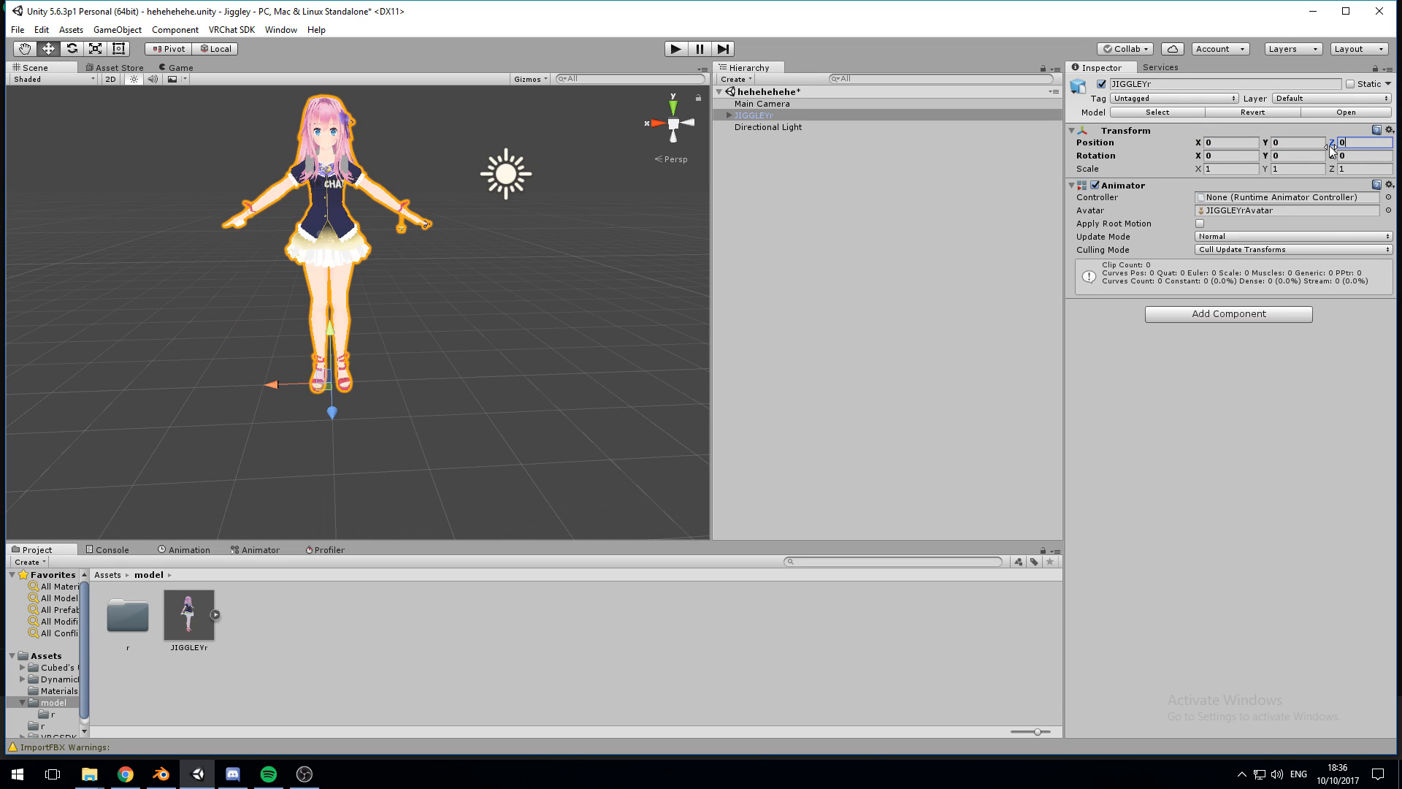
Step: Select the JIGGLEYr model in the scene and add a Dynamic Bone component to it
{"action": "left_click", "coordinate": [628, 265]}
{"action": "left_click_drag", "start_coordinate": [604, 263], "coordinate": [600, 206], "text": "alt"}
{"action": "right_click_drag", "start_coordinate": [600, 205], "coordinate": [629, 259]}
{"action": "key", "text": "w"}
{"action": "key", "text": "s"}
{"action": "key", "text": "w"}
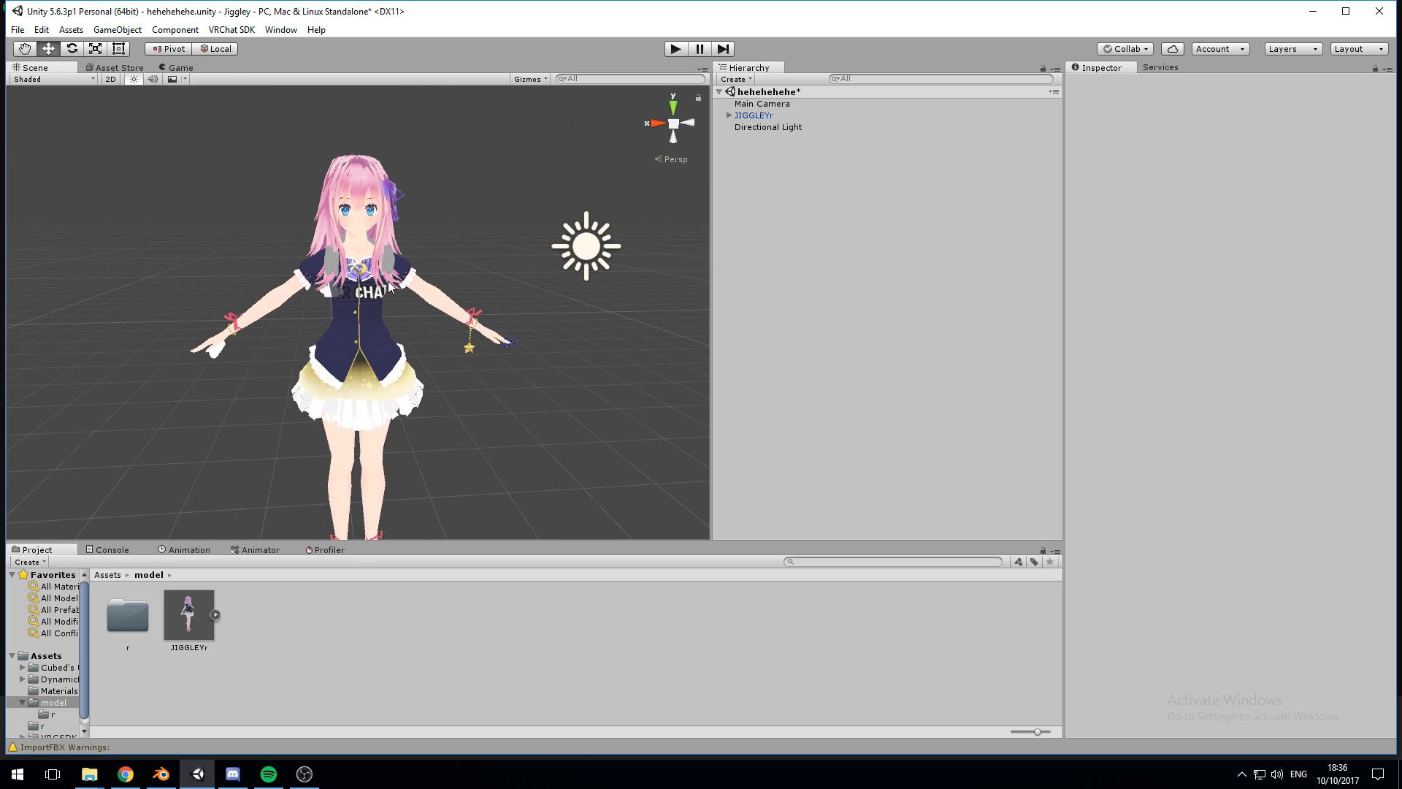
{"action": "left_click", "coordinate": [357, 301]}
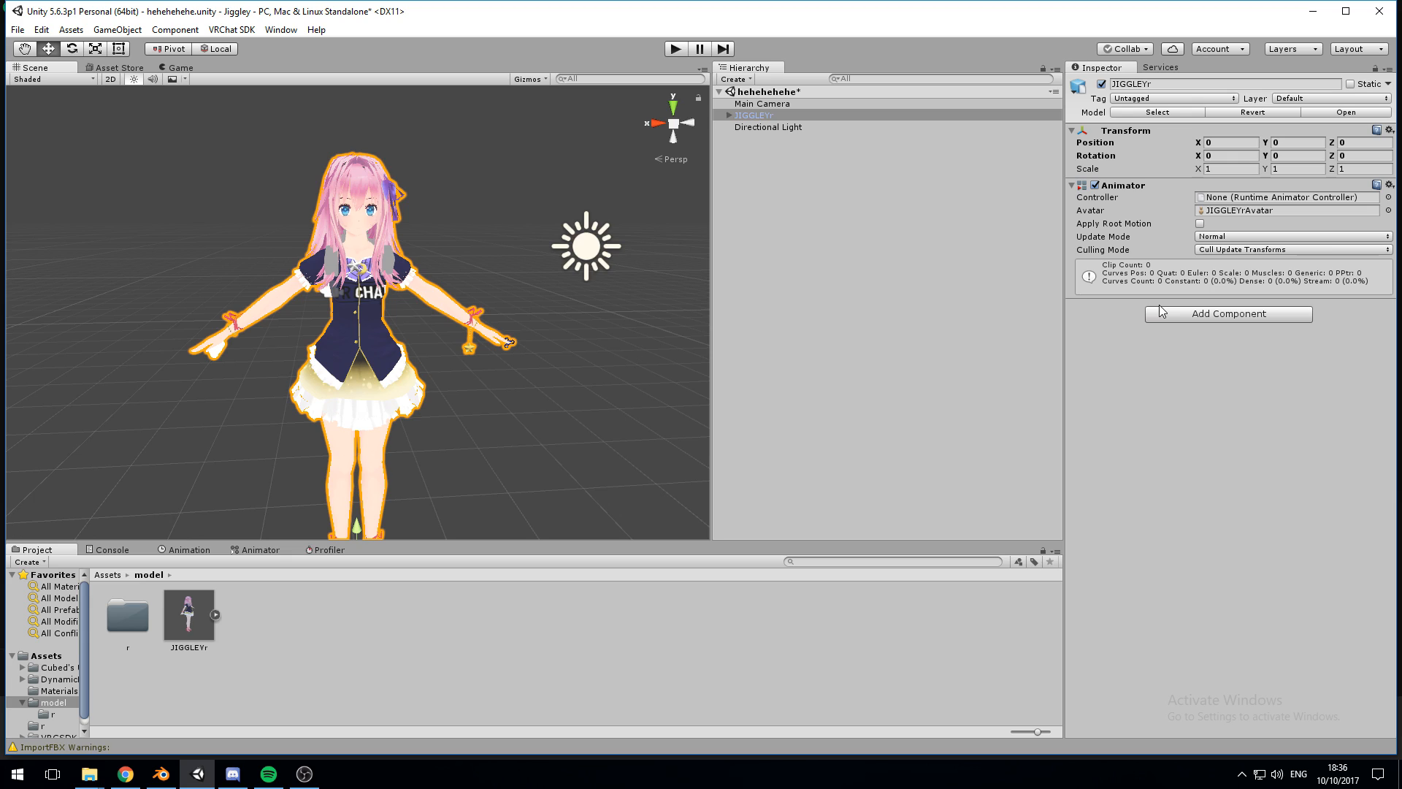
{"action": "left_click", "coordinate": [1206, 315]}
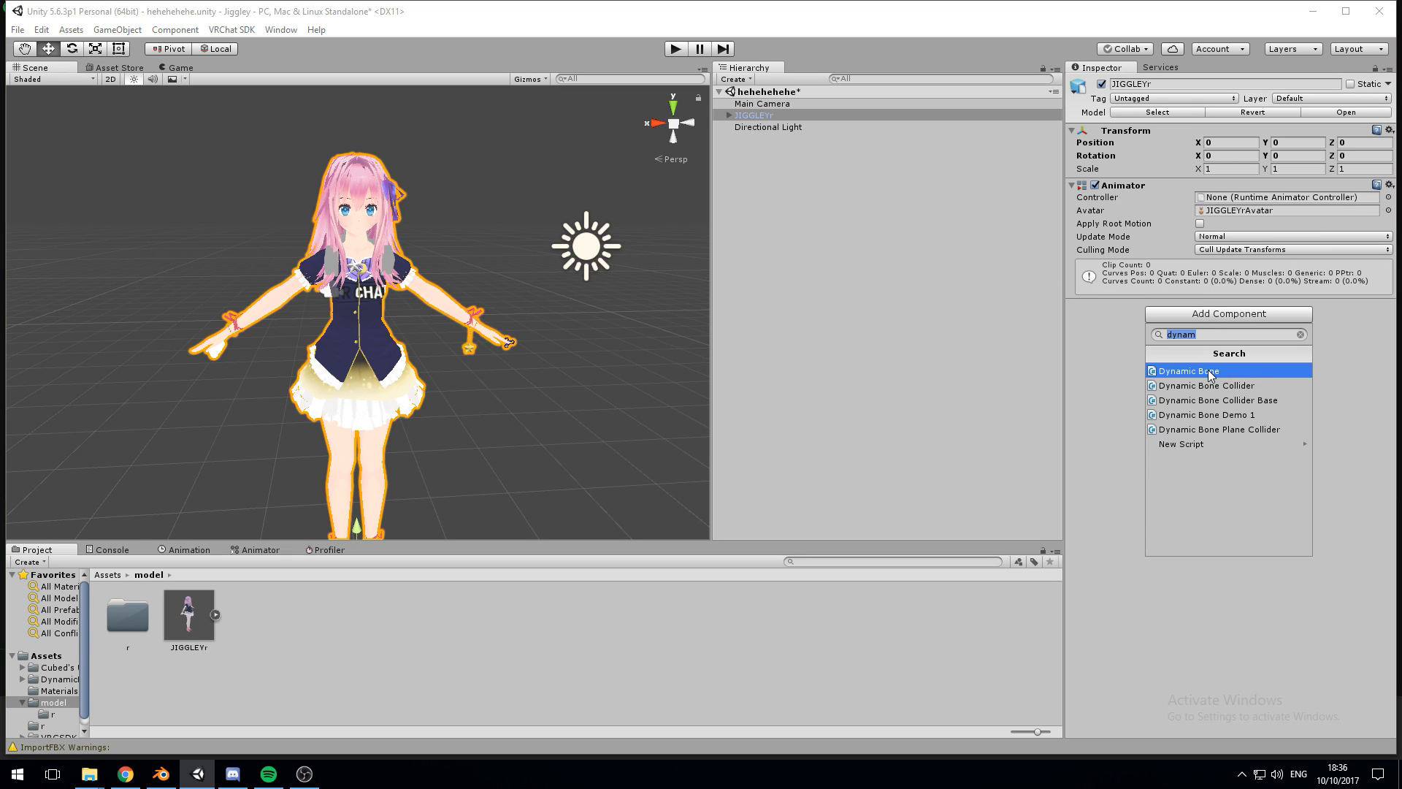
{"action": "left_click", "coordinate": [1210, 373]}
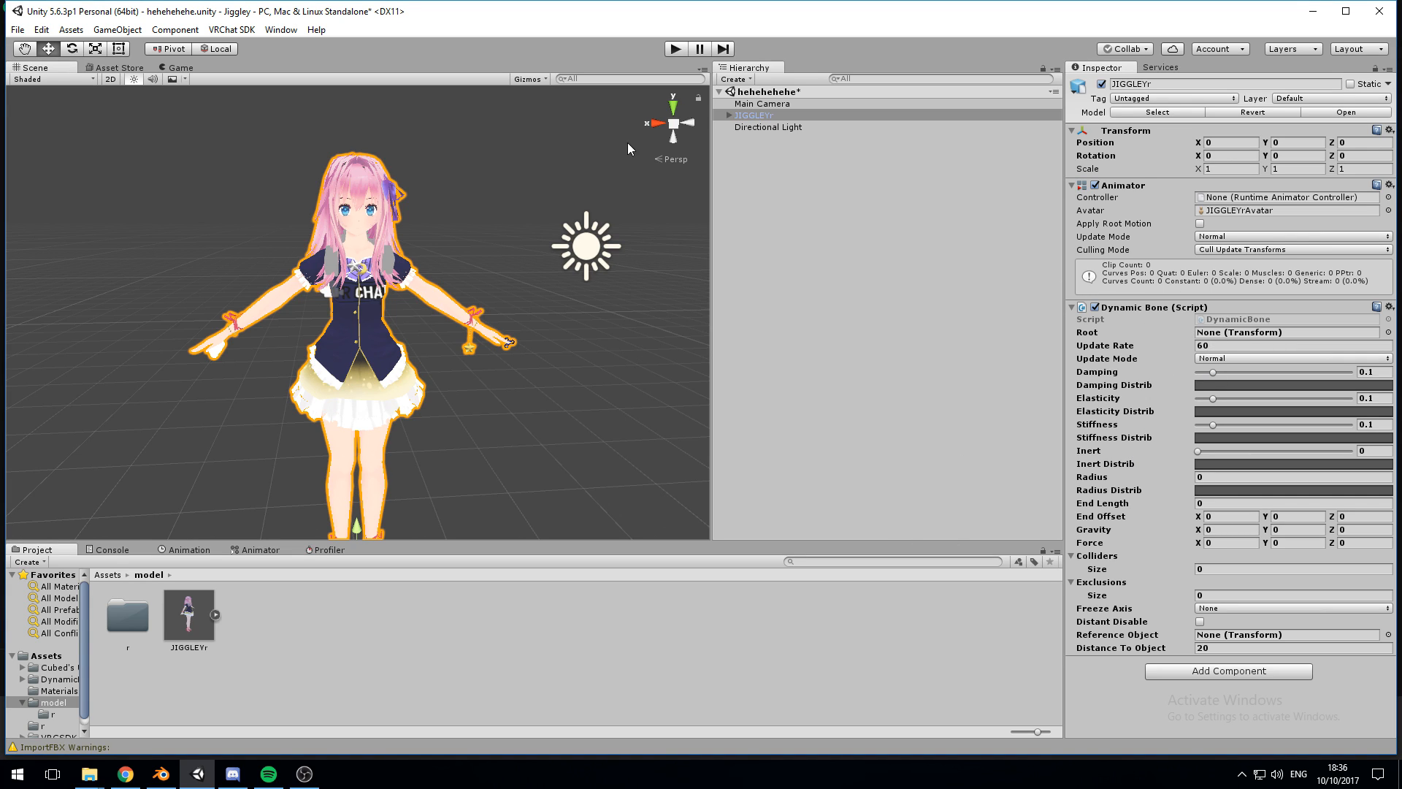
Step: Expand the armature through Hips and Spine and assign BreastRoot as the Dynamic Bone's Root
{"action": "left_click", "coordinate": [729, 115]}
{"action": "left_click", "coordinate": [739, 128]}
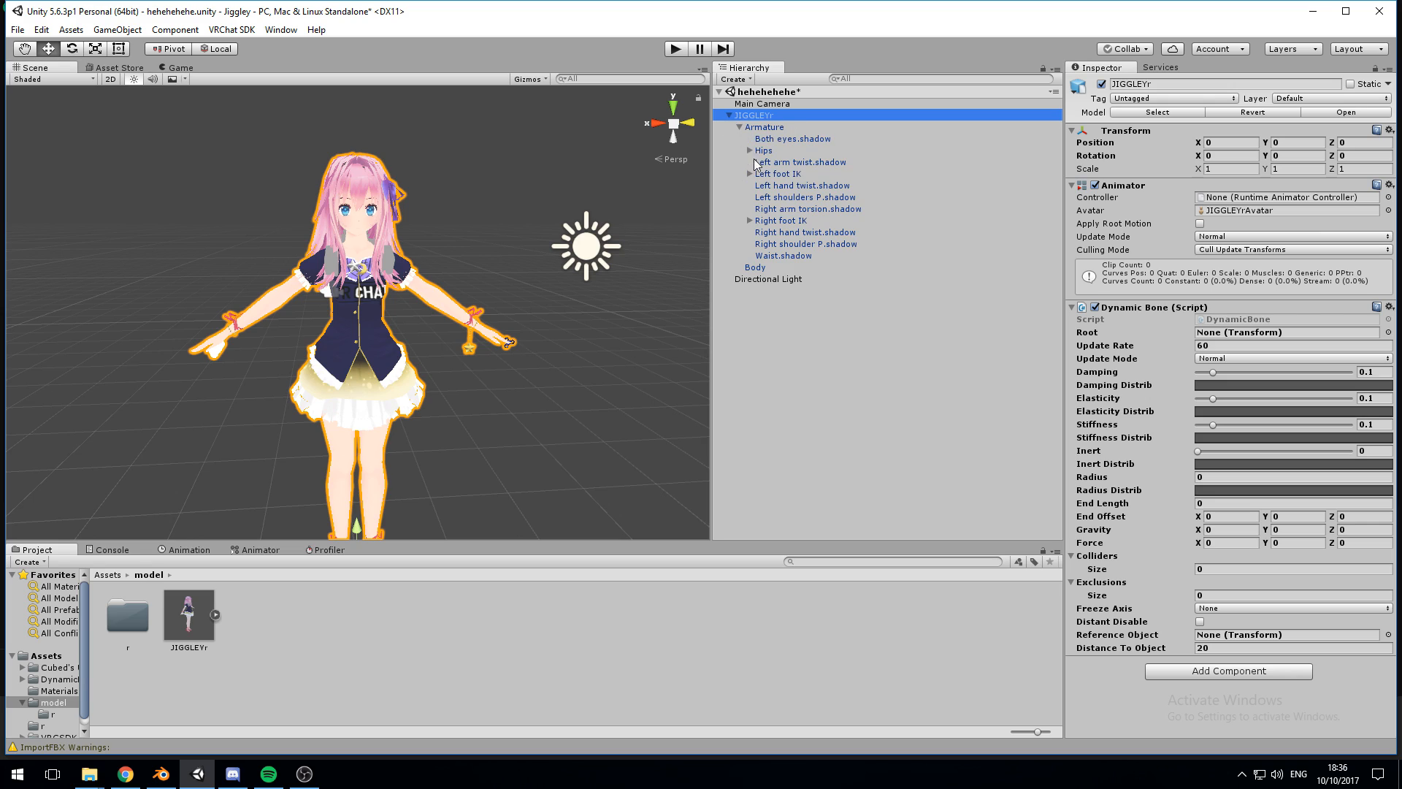
{"action": "left_click", "coordinate": [749, 151]}
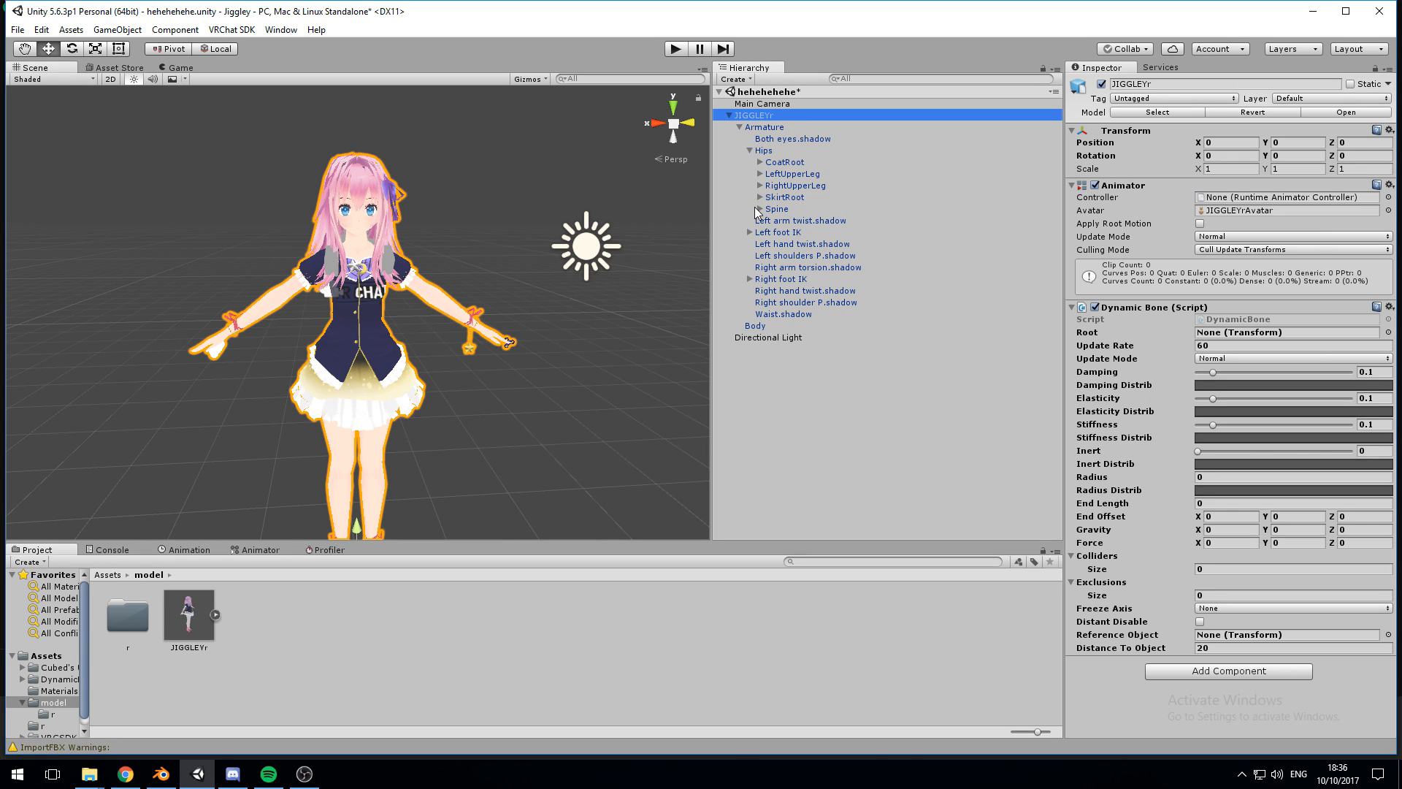
{"action": "left_click", "coordinate": [760, 209]}
{"action": "left_click_drag", "start_coordinate": [770, 224], "coordinate": [1220, 334]}
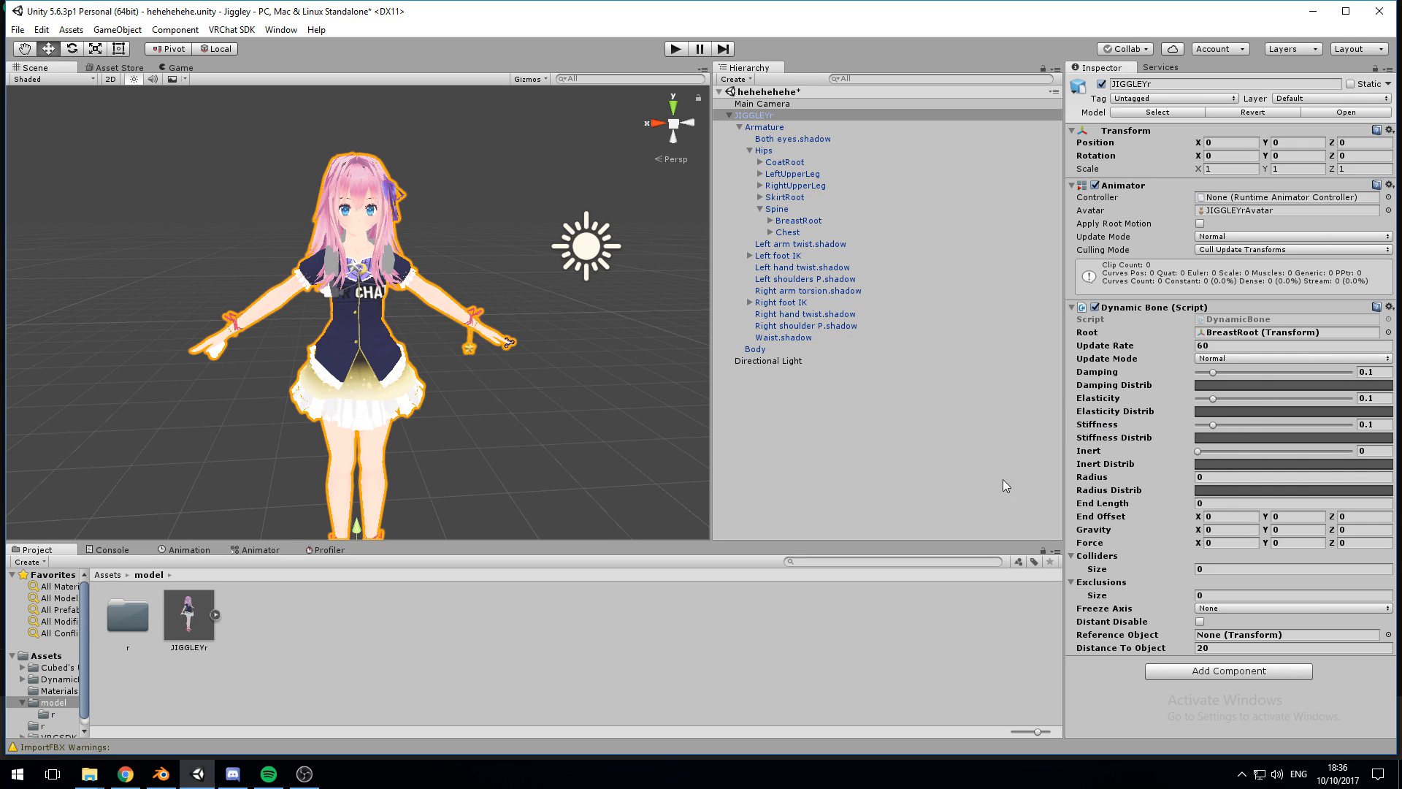
Step: Run the scene in Play mode and move the JIGGLEYr model around to test the Dynamic Bone motion
{"action": "left_click", "coordinate": [674, 50]}
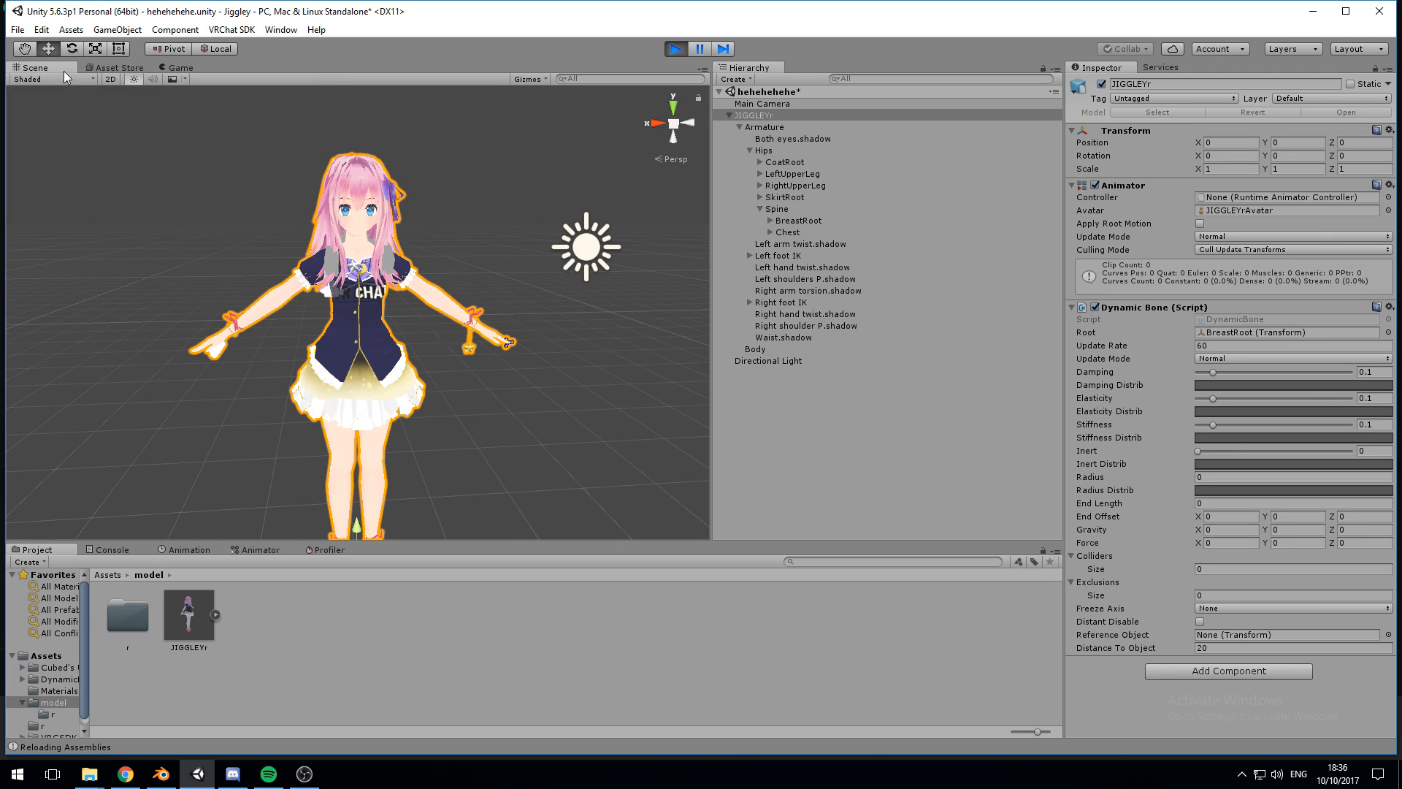
{"action": "scroll", "coordinate": [356, 425], "scroll_direction": "down", "scroll_amount": 1}
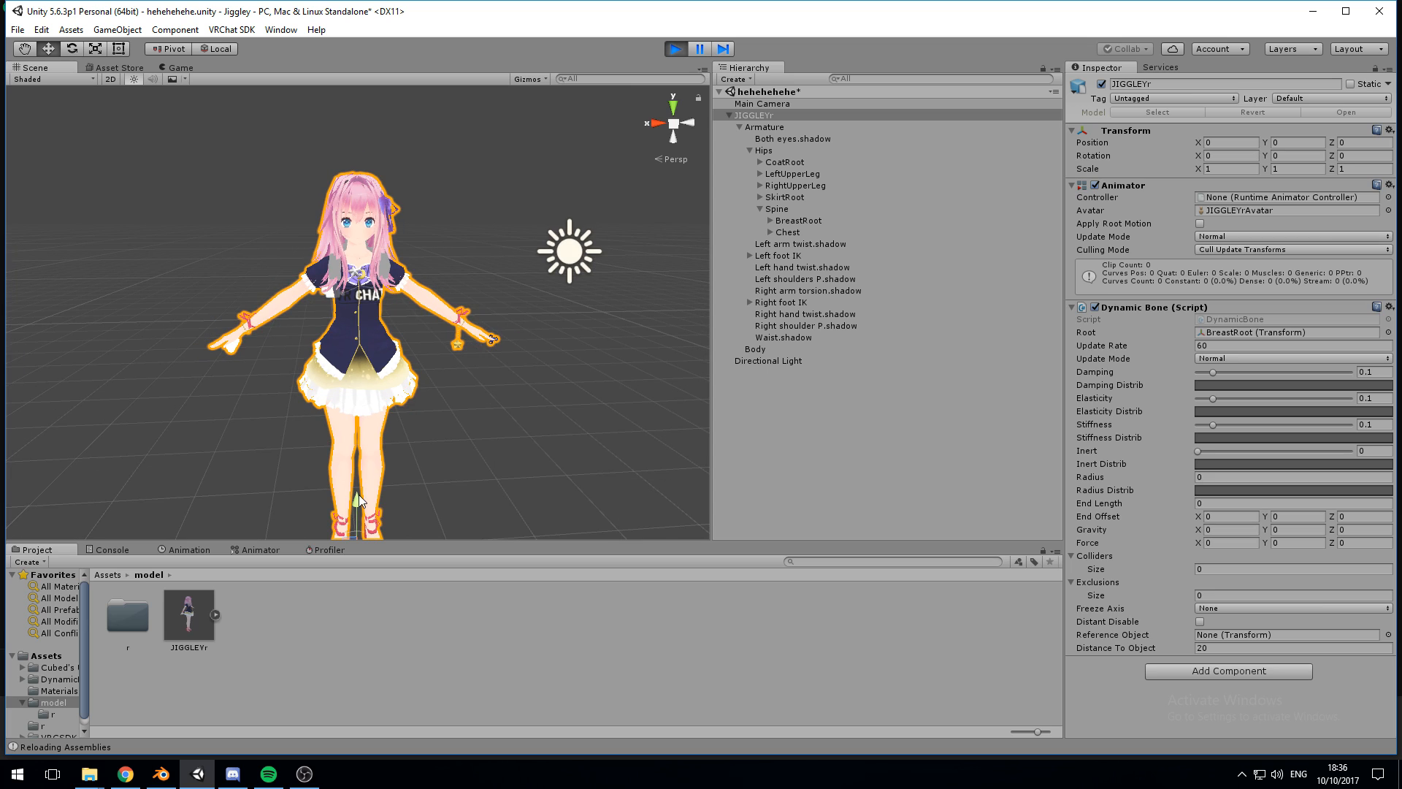
{"action": "left_click_drag", "start_coordinate": [358, 502], "coordinate": [293, 510]}
{"action": "scroll", "coordinate": [318, 535], "scroll_direction": "down", "scroll_amount": 1}
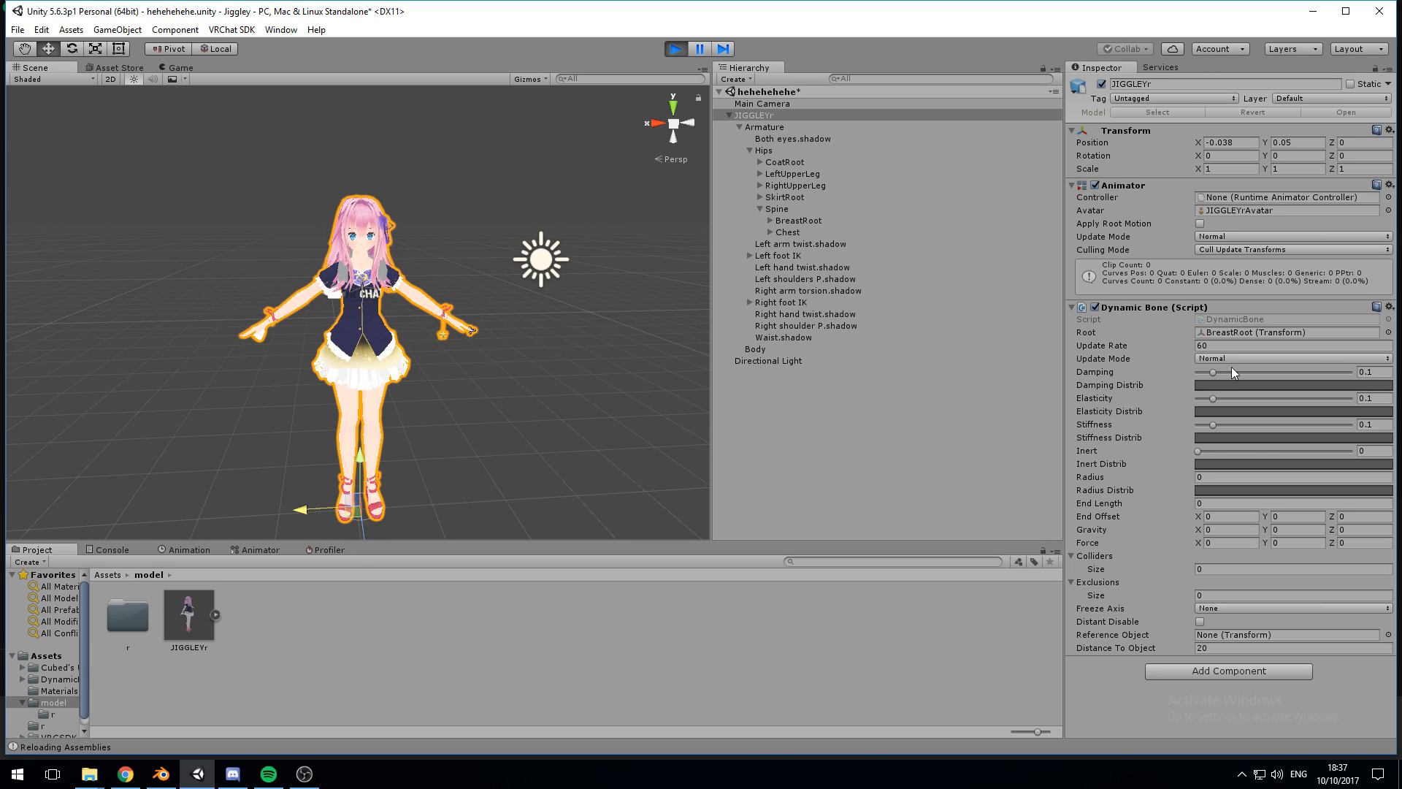
Step: Exit Play mode and set the End Length of the JIGGLEYr model's Dynamic Bone to 2
{"action": "left_click", "coordinate": [1388, 308]}
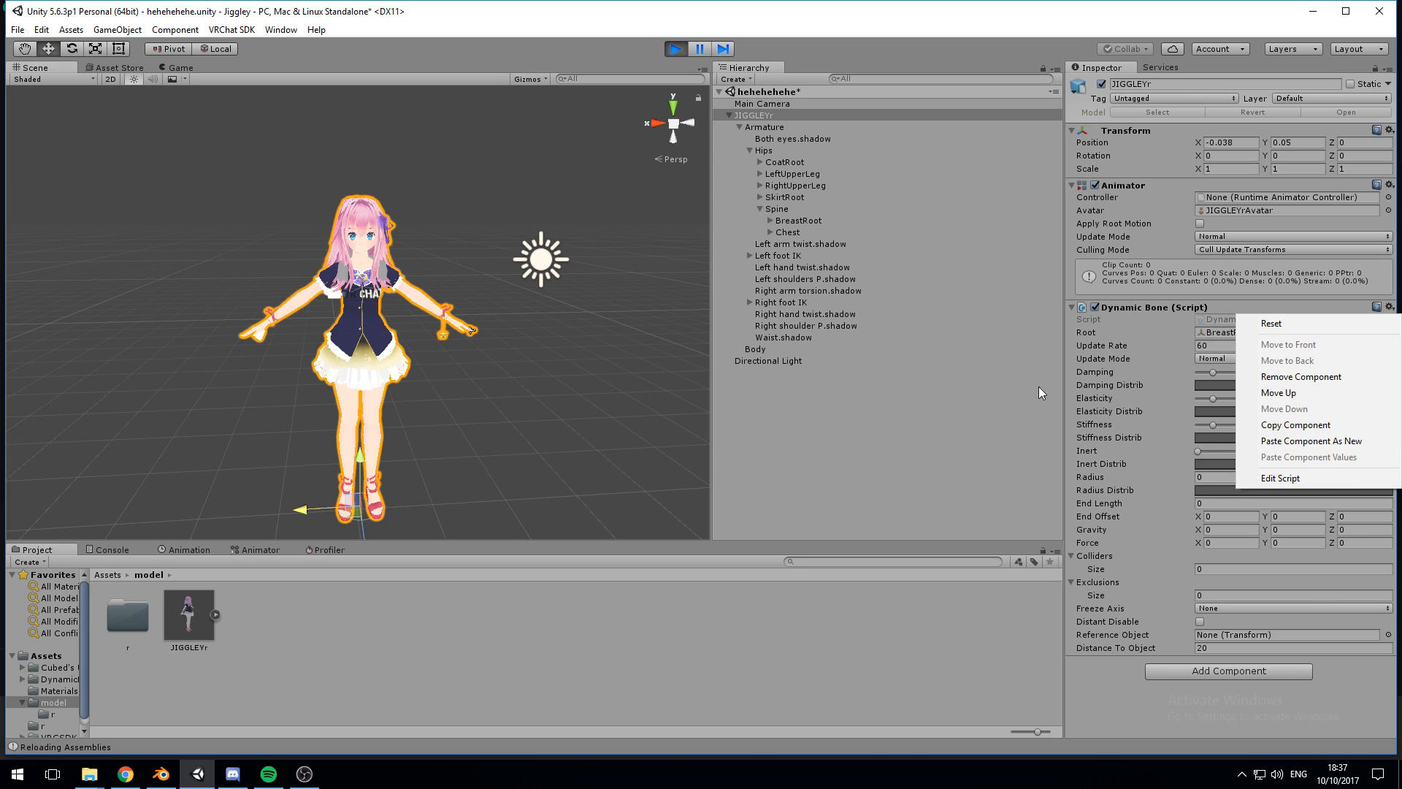
{"action": "left_click", "coordinate": [809, 475]}
{"action": "left_click", "coordinate": [675, 48]}
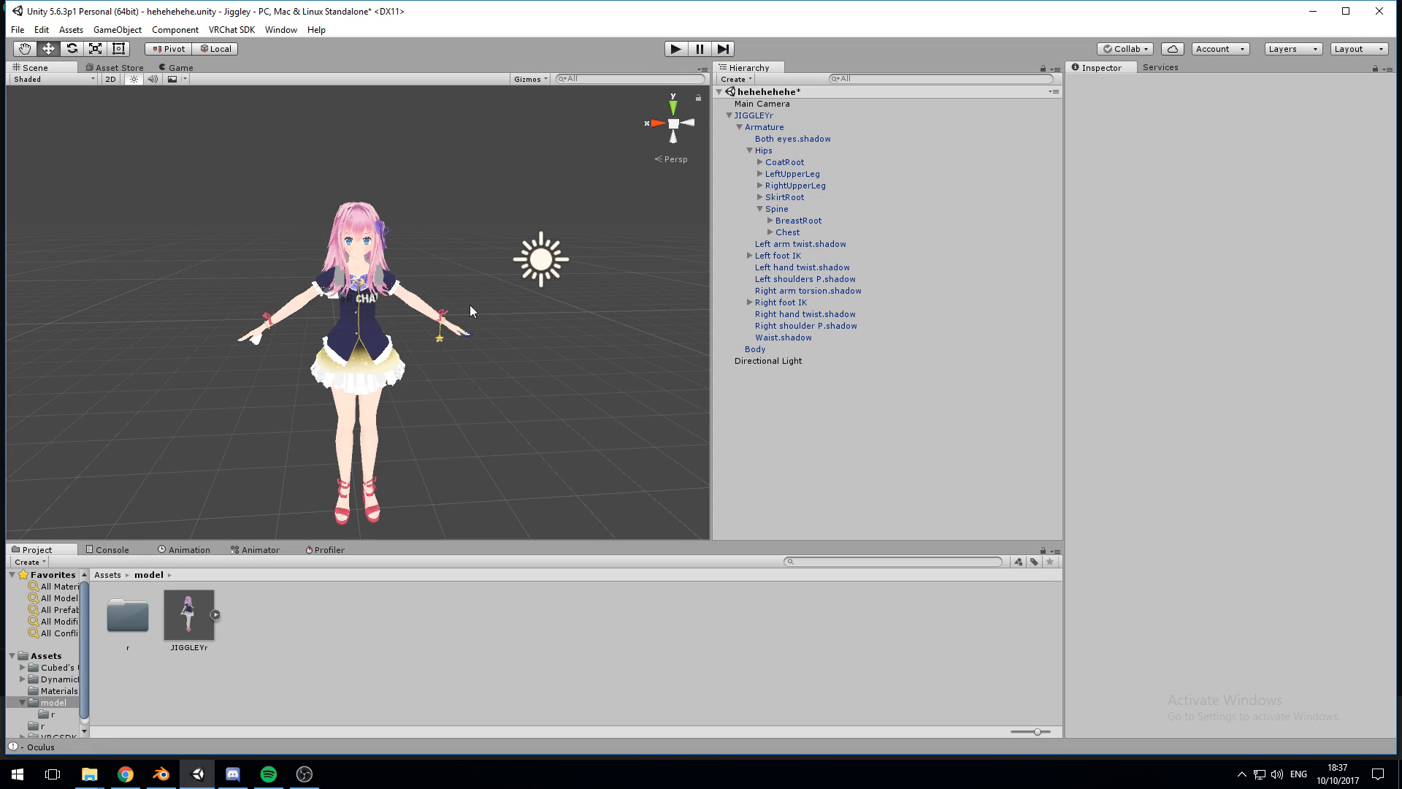
{"action": "left_click", "coordinate": [754, 116]}
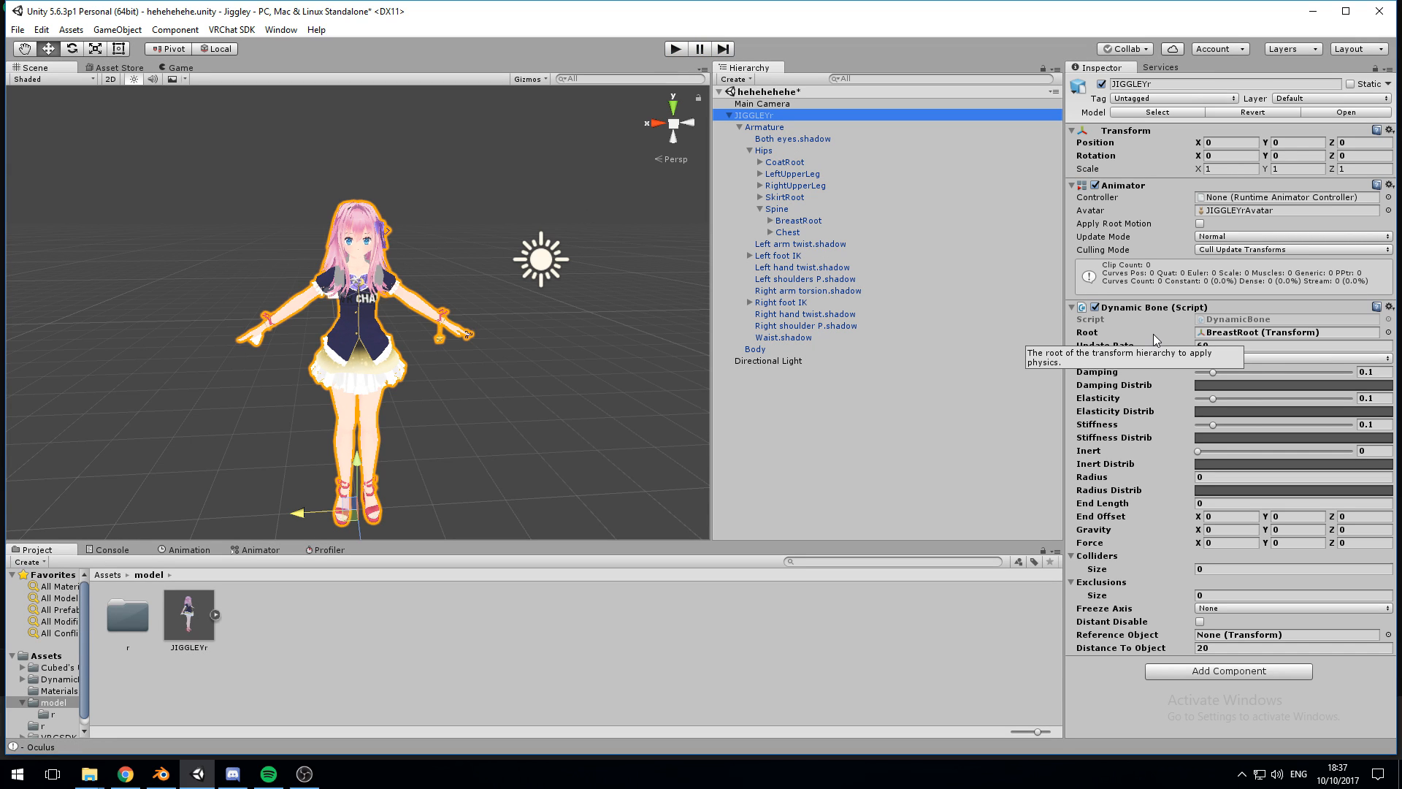
{"action": "left_click", "coordinate": [1213, 503]}
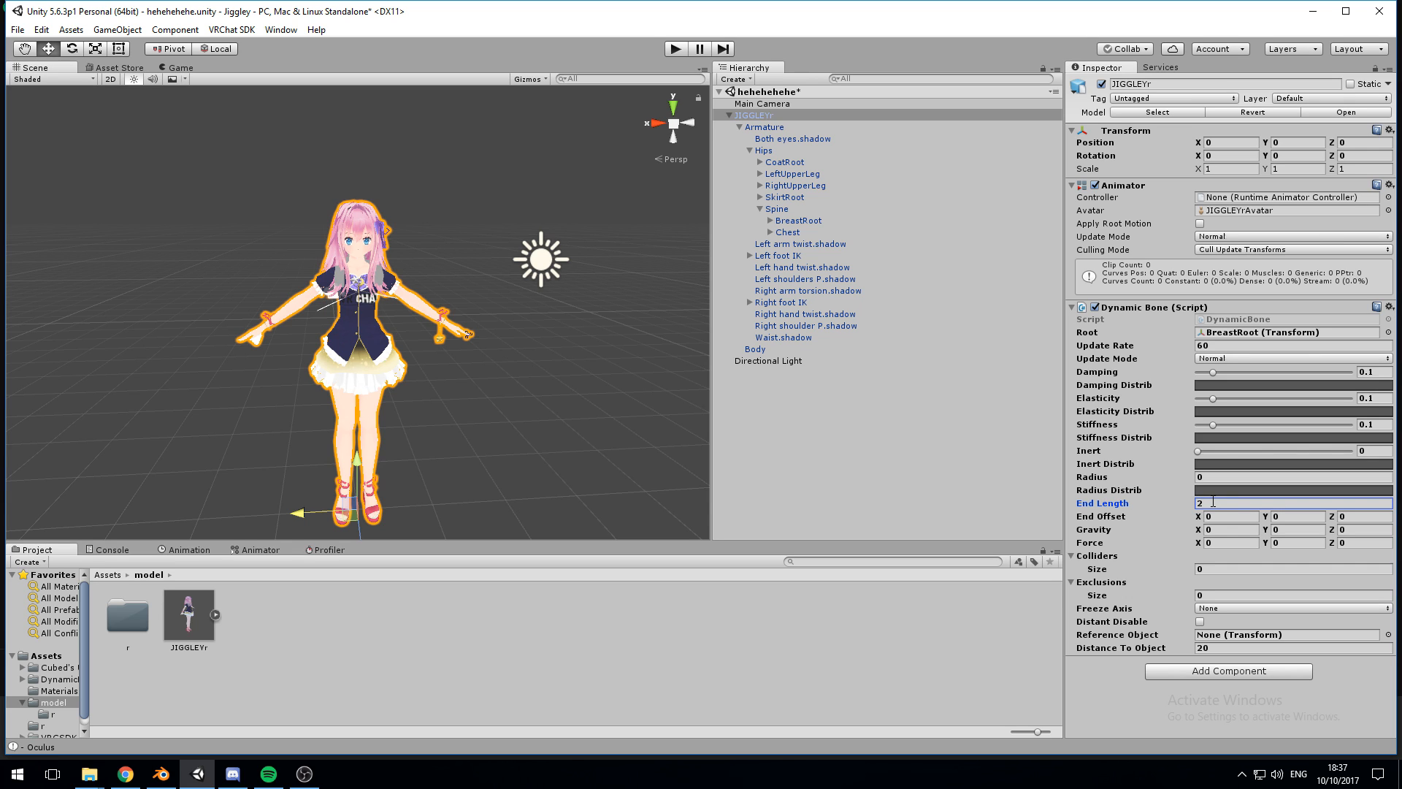
Step: Examine the Dynamic Bone guide lines extending from the model's chest up close in the scene
{"action": "scroll", "coordinate": [582, 405], "scroll_direction": "up", "scroll_amount": 5}
{"action": "scroll", "coordinate": [582, 405], "scroll_direction": "down", "scroll_amount": 4}
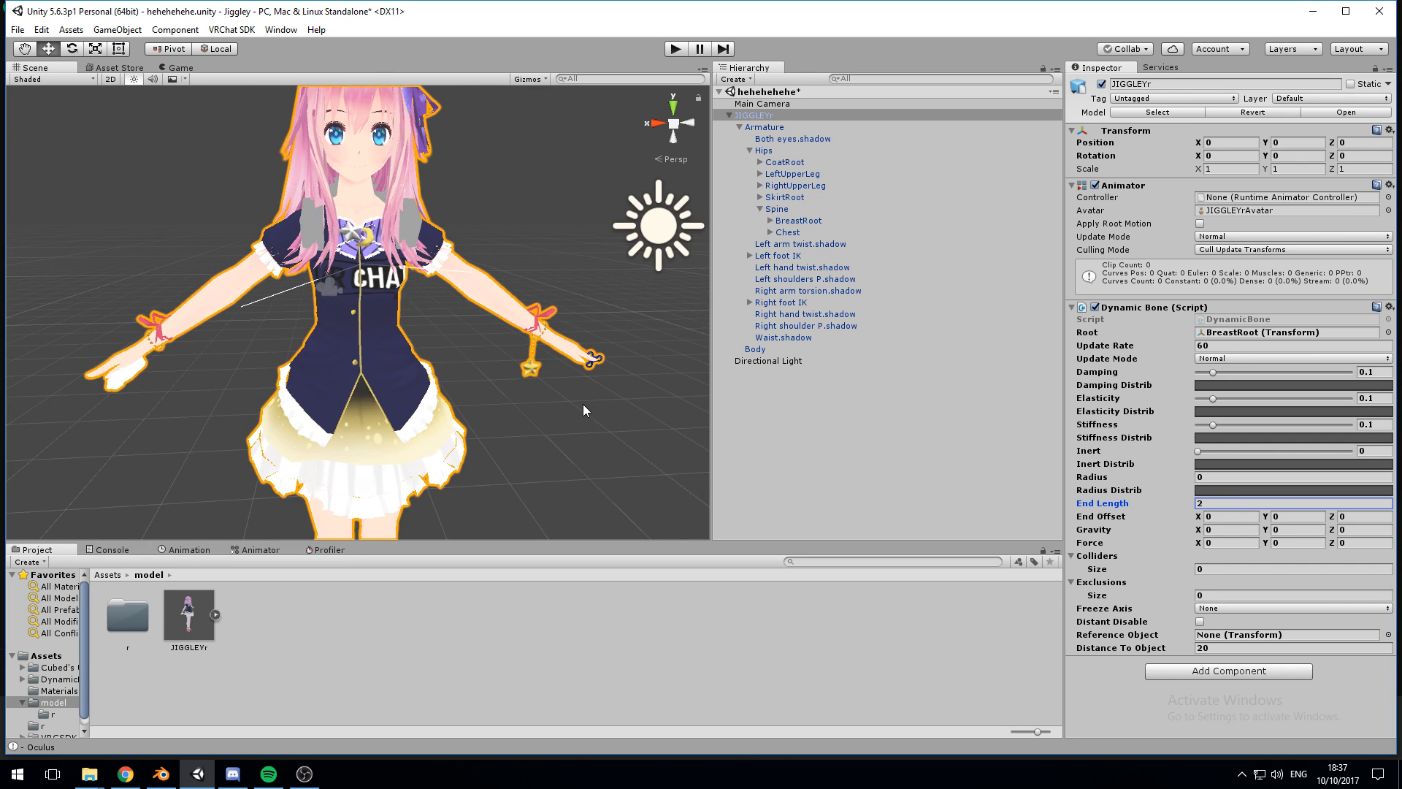
{"action": "mouse_move", "coordinate": [582, 405]}
{"action": "right_mouse_down"}
{"action": "mouse_move", "coordinate": [553, 285]}
{"action": "mouse_move", "coordinate": [584, 463]}
{"action": "mouse_move", "coordinate": [620, 484]}
{"action": "mouse_move", "coordinate": [563, 387]}
{"action": "mouse_move", "coordinate": [572, 407]}
{"action": "right_mouse_up"}
{"action": "key", "text": "w"}
{"action": "key", "text": "s"}
{"action": "key", "text": "w"}
{"action": "key", "text": "s"}
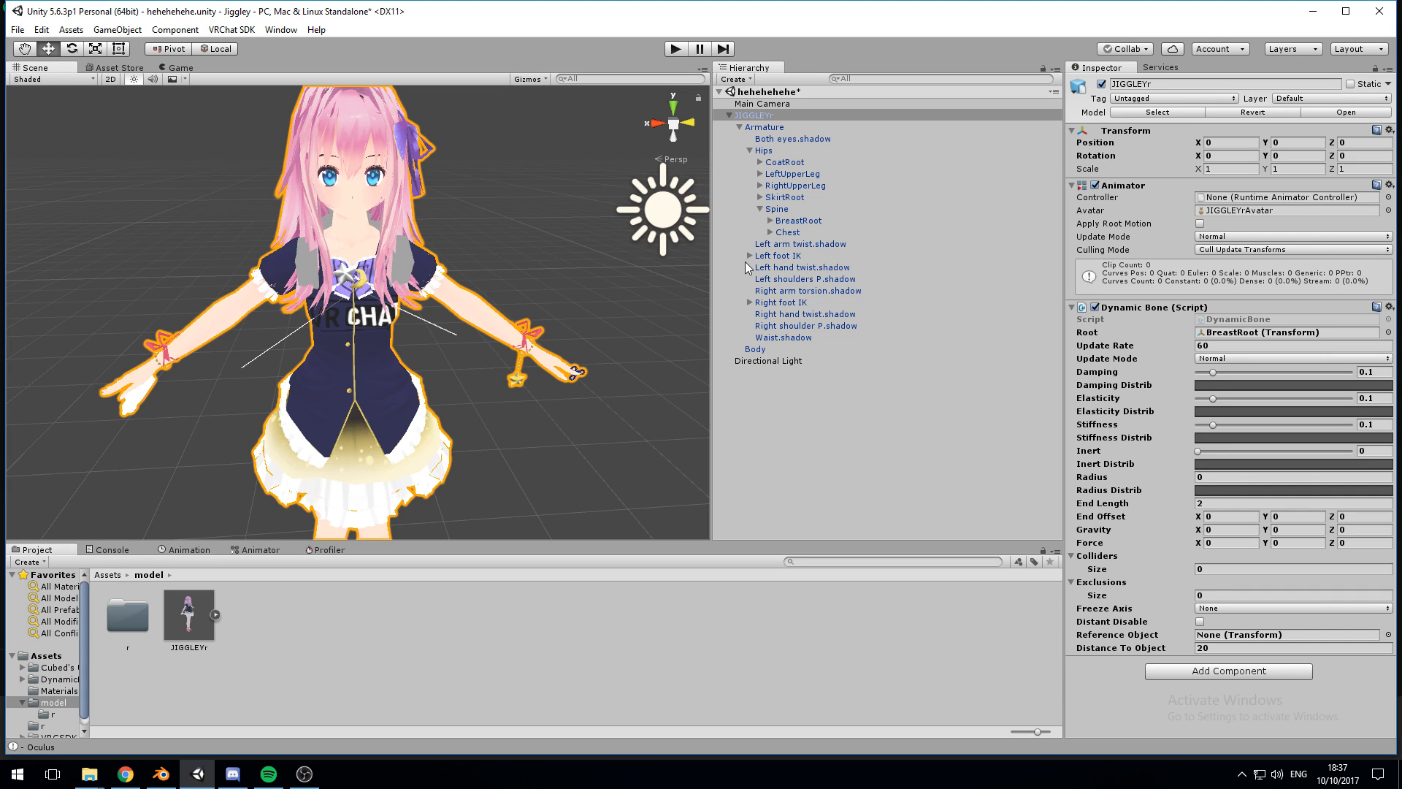
Step: Expand the armature from Chest through Shoulder.001 and the left arm, then select and frame Left middle finger 1
{"action": "left_click", "coordinate": [769, 232]}
{"action": "left_click", "coordinate": [780, 291]}
{"action": "left_click", "coordinate": [790, 302]}
{"action": "left_click", "coordinate": [801, 361]}
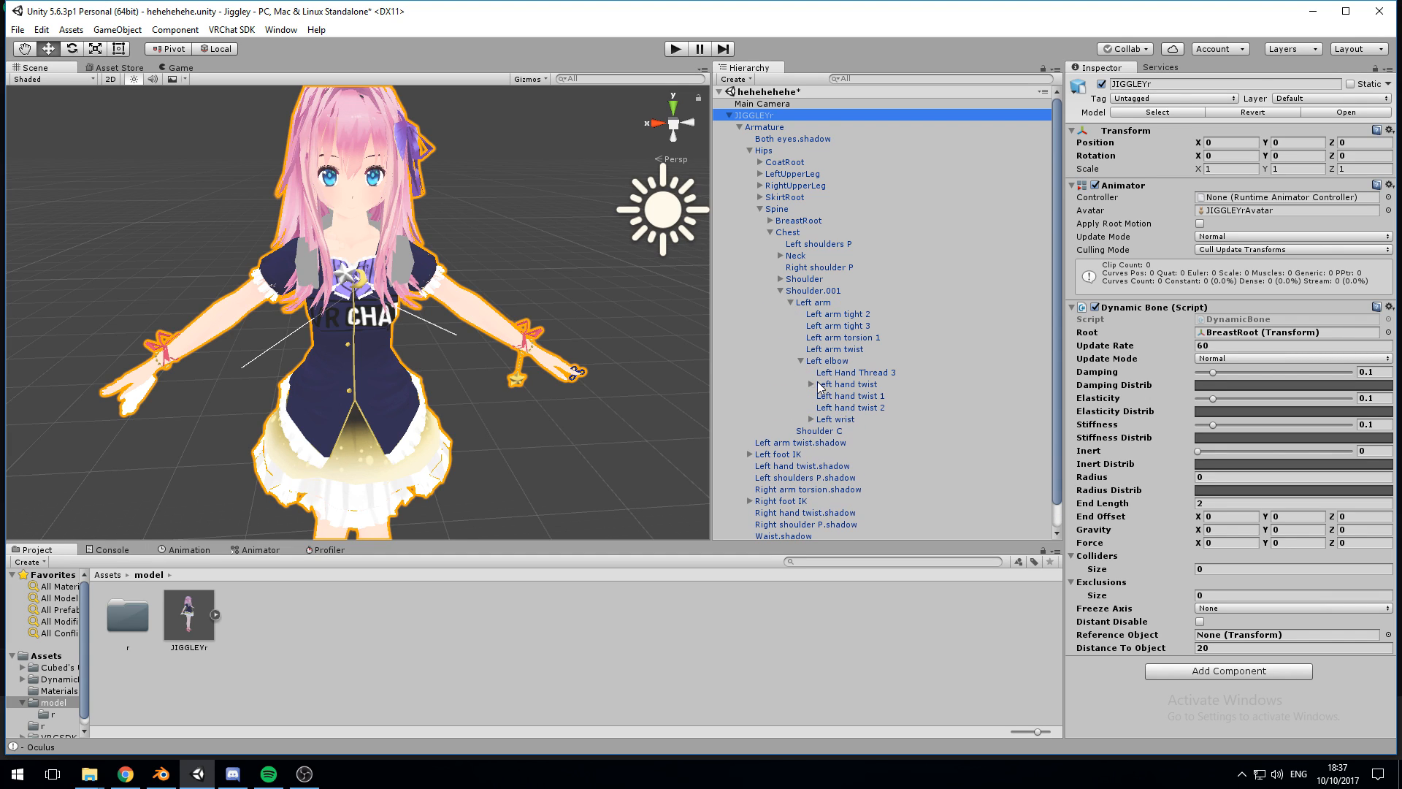
{"action": "left_click", "coordinate": [811, 419]}
{"action": "left_click", "coordinate": [822, 454]}
{"action": "scroll", "coordinate": [829, 456], "scroll_direction": "down", "scroll_amount": 1}
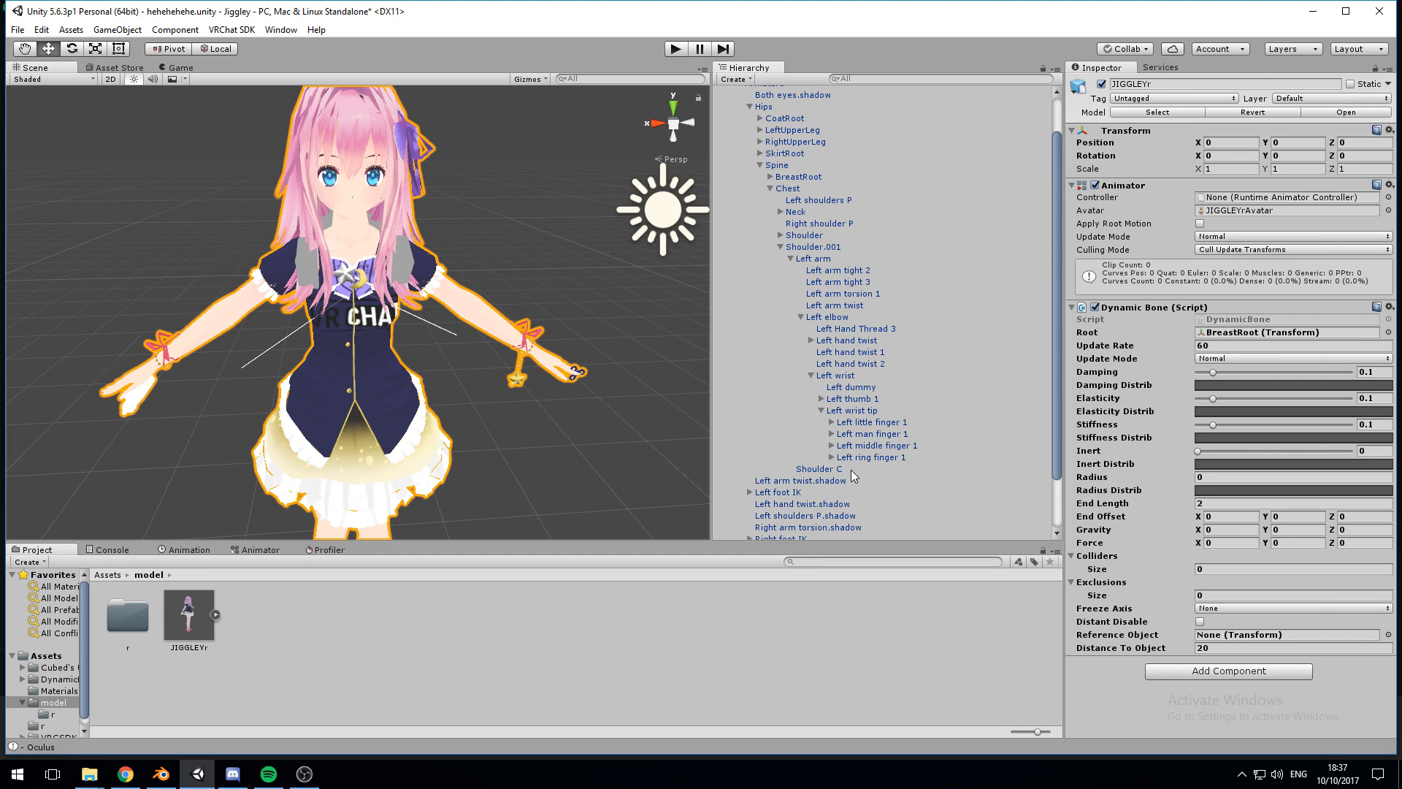
{"action": "left_click", "coordinate": [831, 445]}
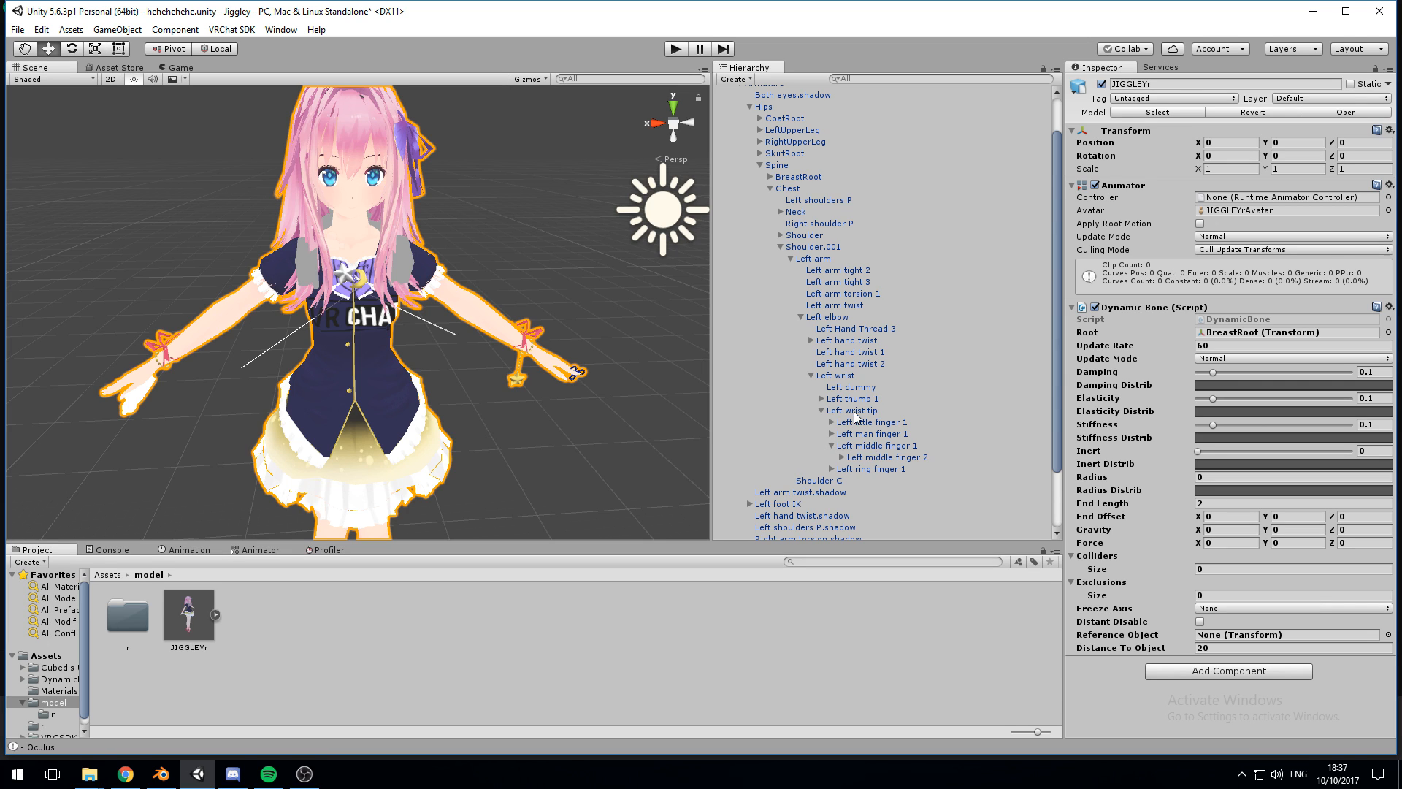
{"action": "left_click", "coordinate": [876, 446]}
{"action": "key", "text": "f"}
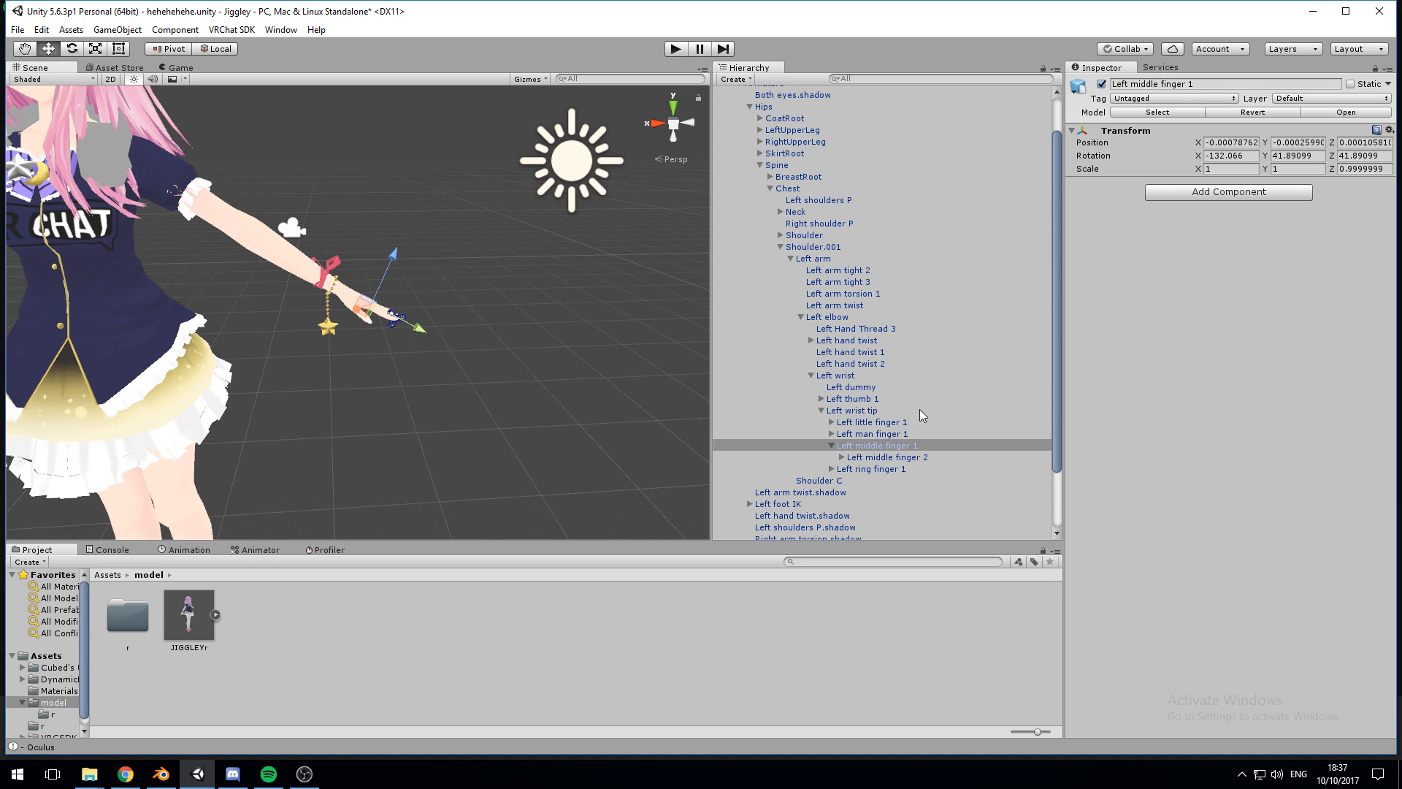
{"action": "left_click", "coordinate": [951, 445]}
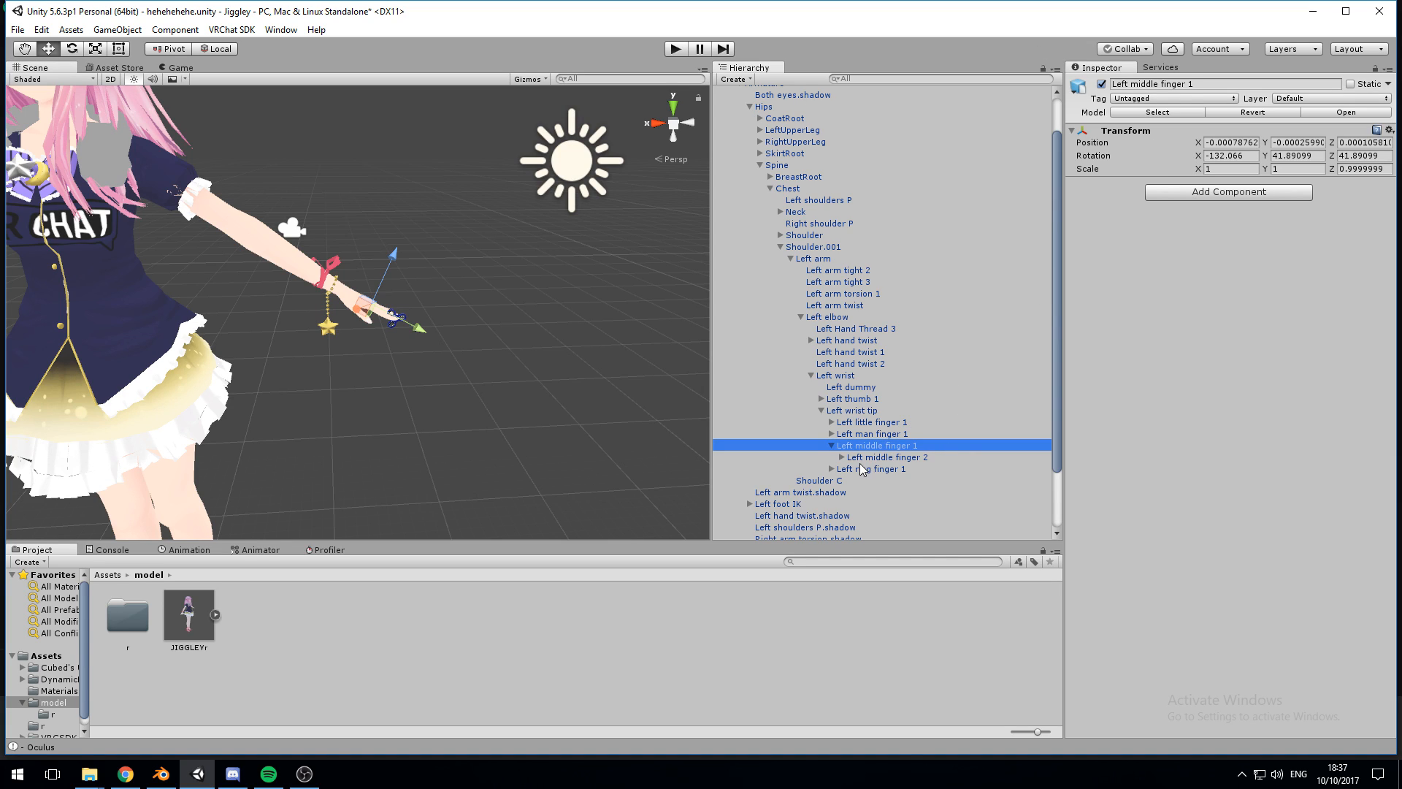
Step: Add a Dynamic Bone Collider component to Left middle finger 1
{"action": "left_click", "coordinate": [1210, 192]}
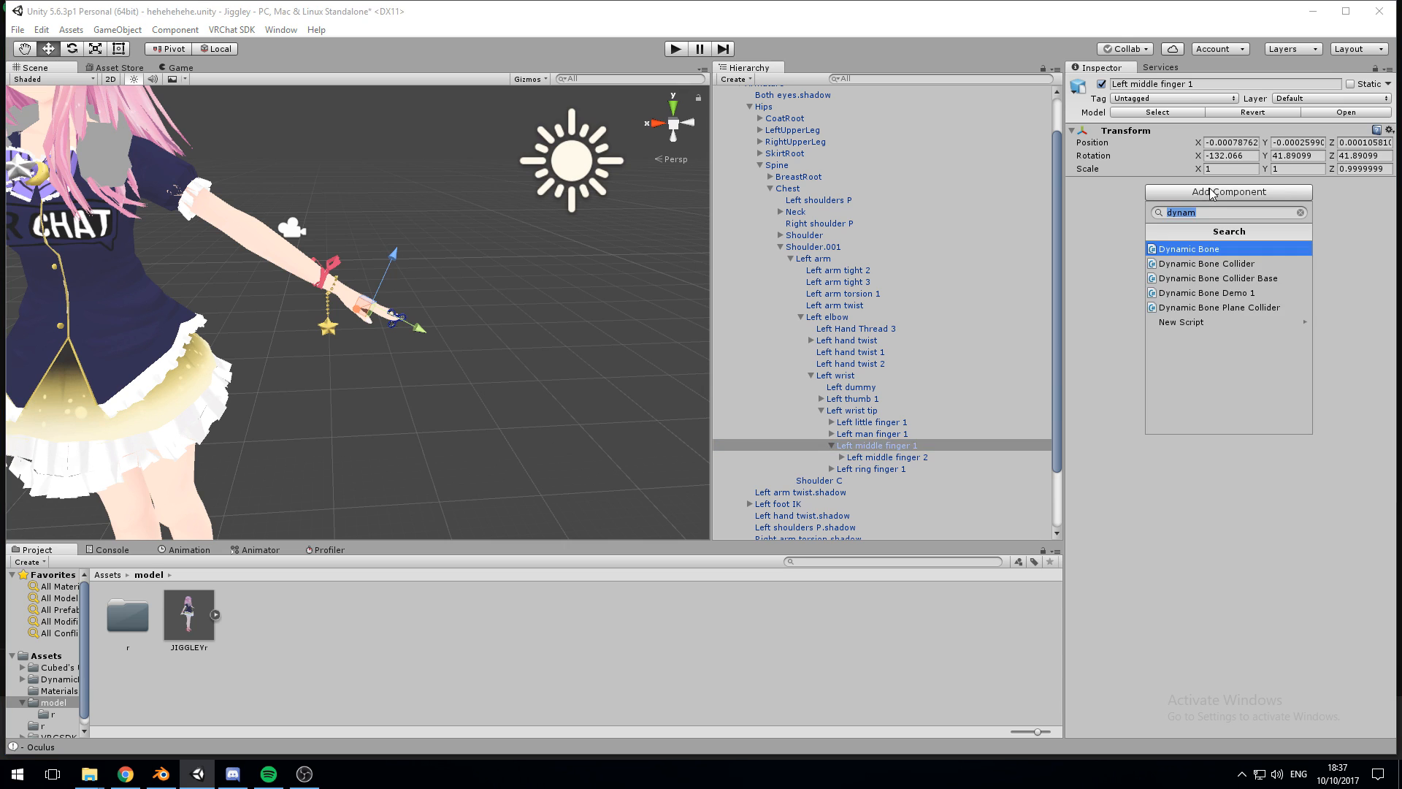
{"action": "left_click", "coordinate": [1209, 263]}
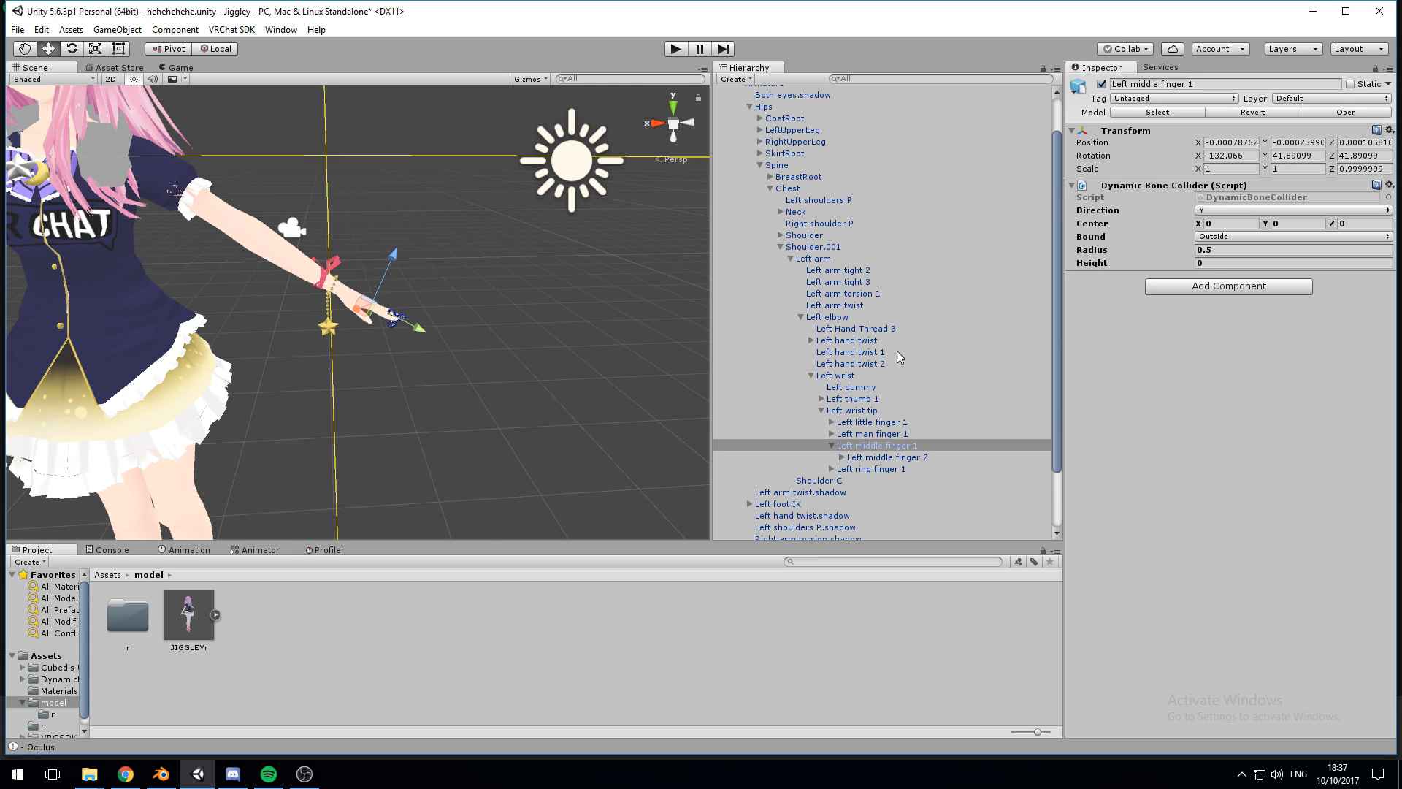
{"action": "scroll", "coordinate": [454, 410], "scroll_direction": "down", "scroll_amount": 5}
{"action": "scroll", "coordinate": [464, 405], "scroll_direction": "up", "scroll_amount": 10}
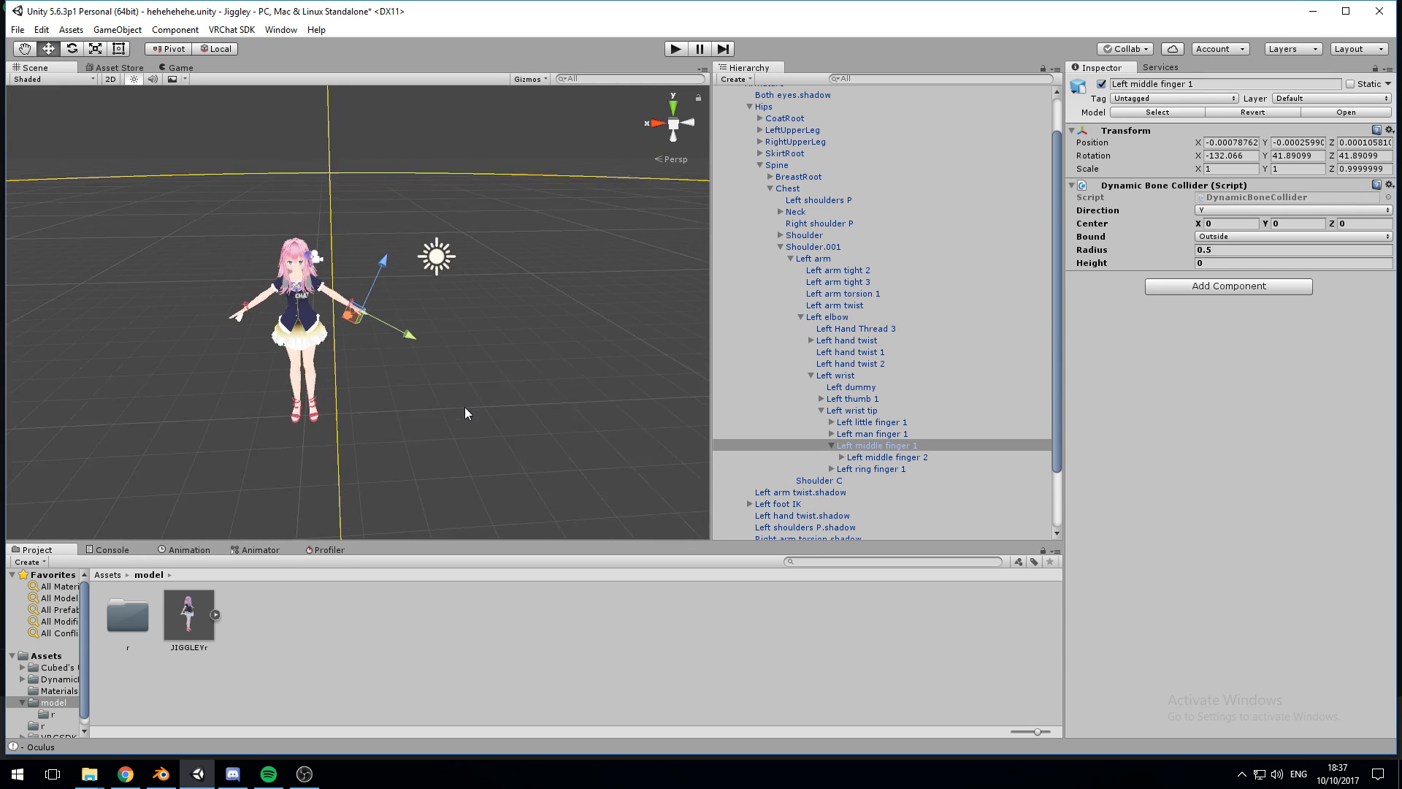
Step: Set the radius of the Left middle finger 1 collider to 0.0019 and check its size around the hand
{"action": "left_click", "coordinate": [1255, 249]}
{"action": "type", "text": "0"}
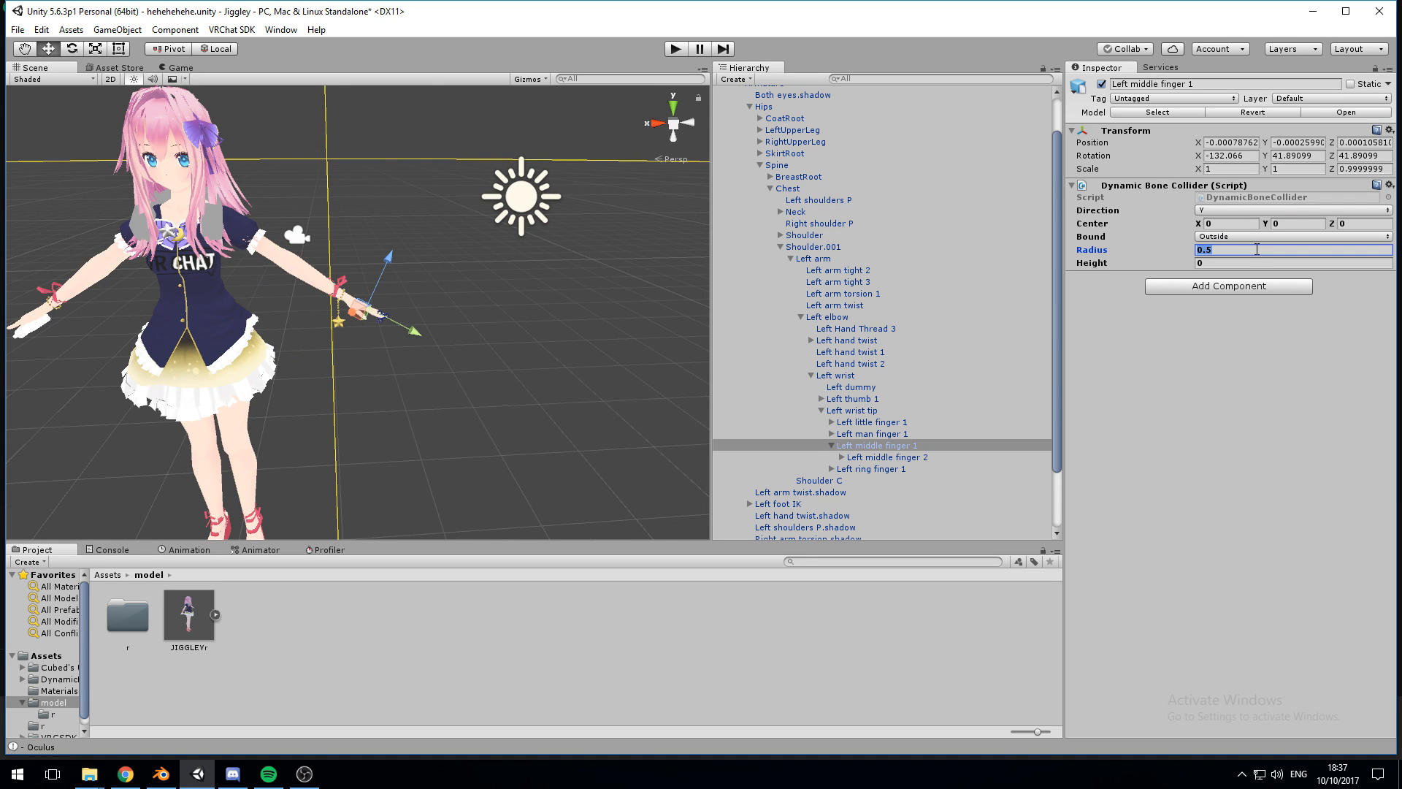
{"action": "type", "text": ".00"}
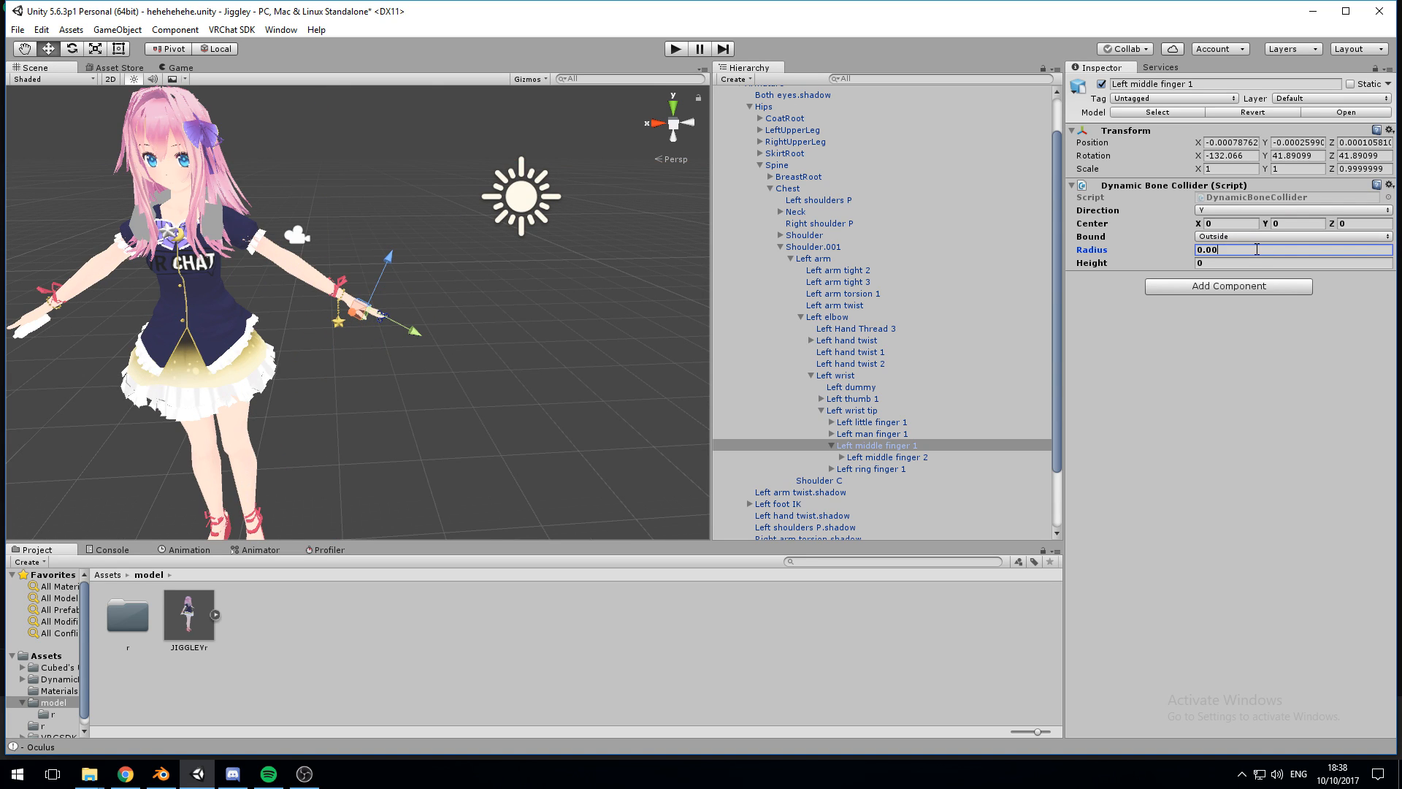
{"action": "type", "text": "05"}
{"action": "type", "text": "19"}
{"action": "right_click_drag", "start_coordinate": [527, 267], "coordinate": [329, 303]}
{"action": "key", "text": "w"}
{"action": "key", "text": "s"}
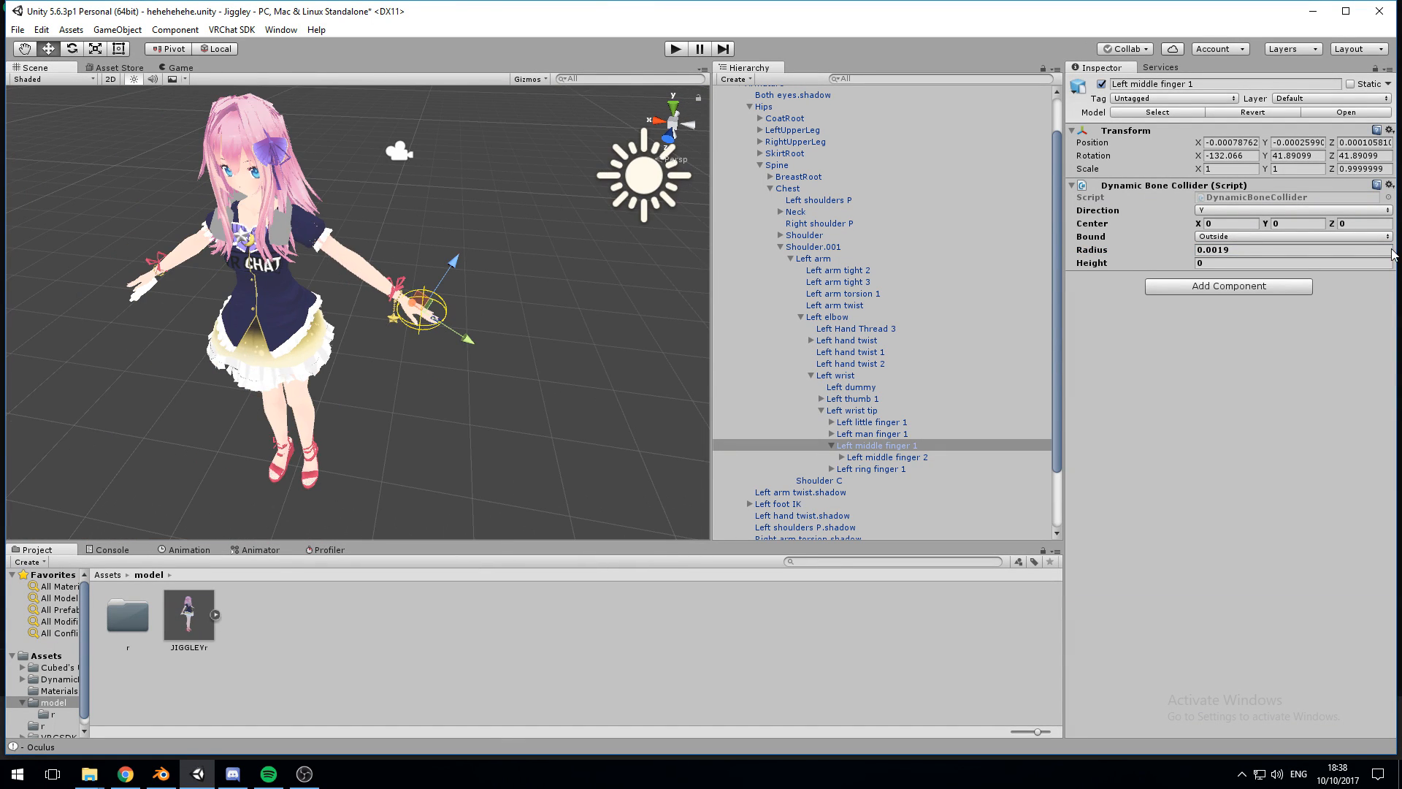
Step: Copy the Dynamic Bone Collider from Left middle finger 1 and paste it as a new component on Right middle finger 1
{"action": "left_click", "coordinate": [1389, 186]}
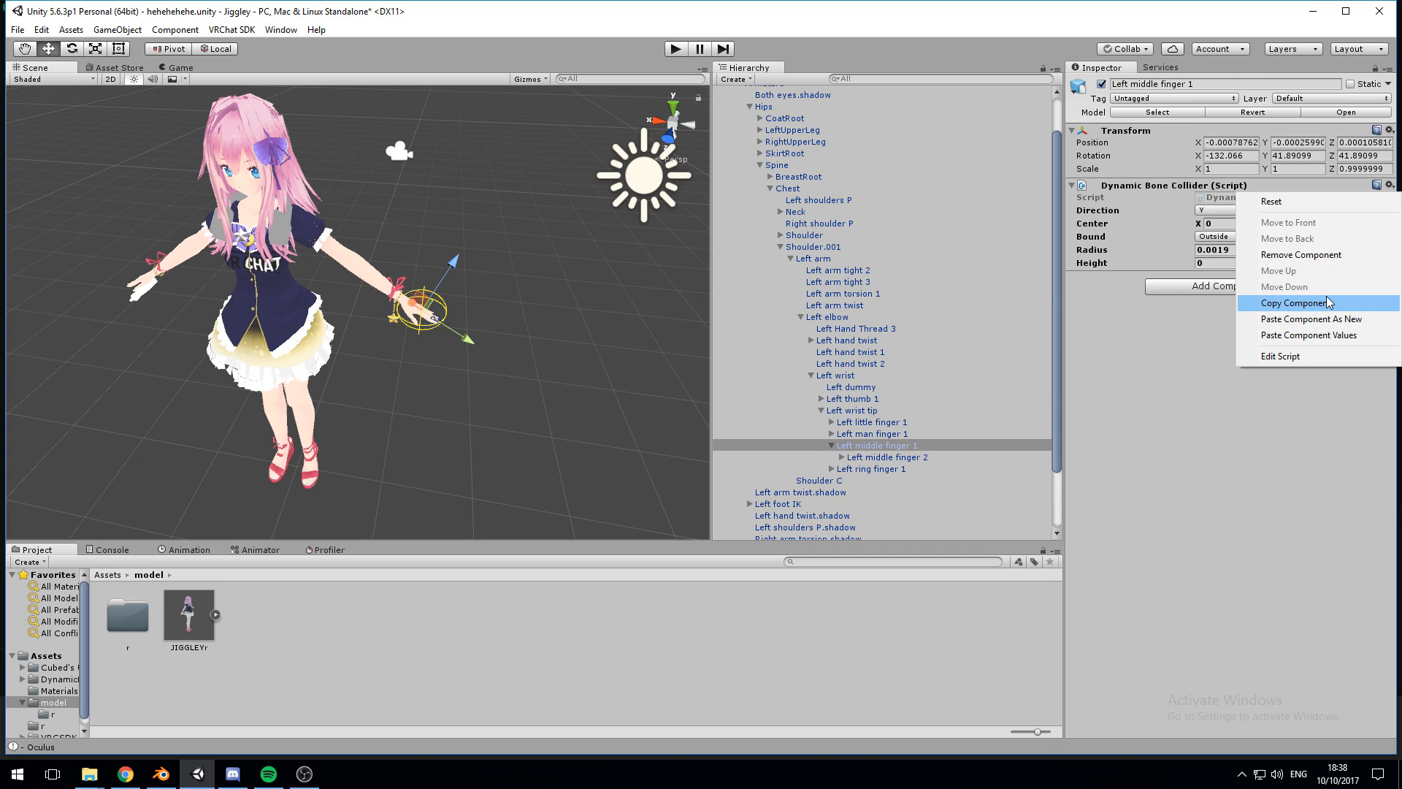
{"action": "left_click", "coordinate": [1328, 302]}
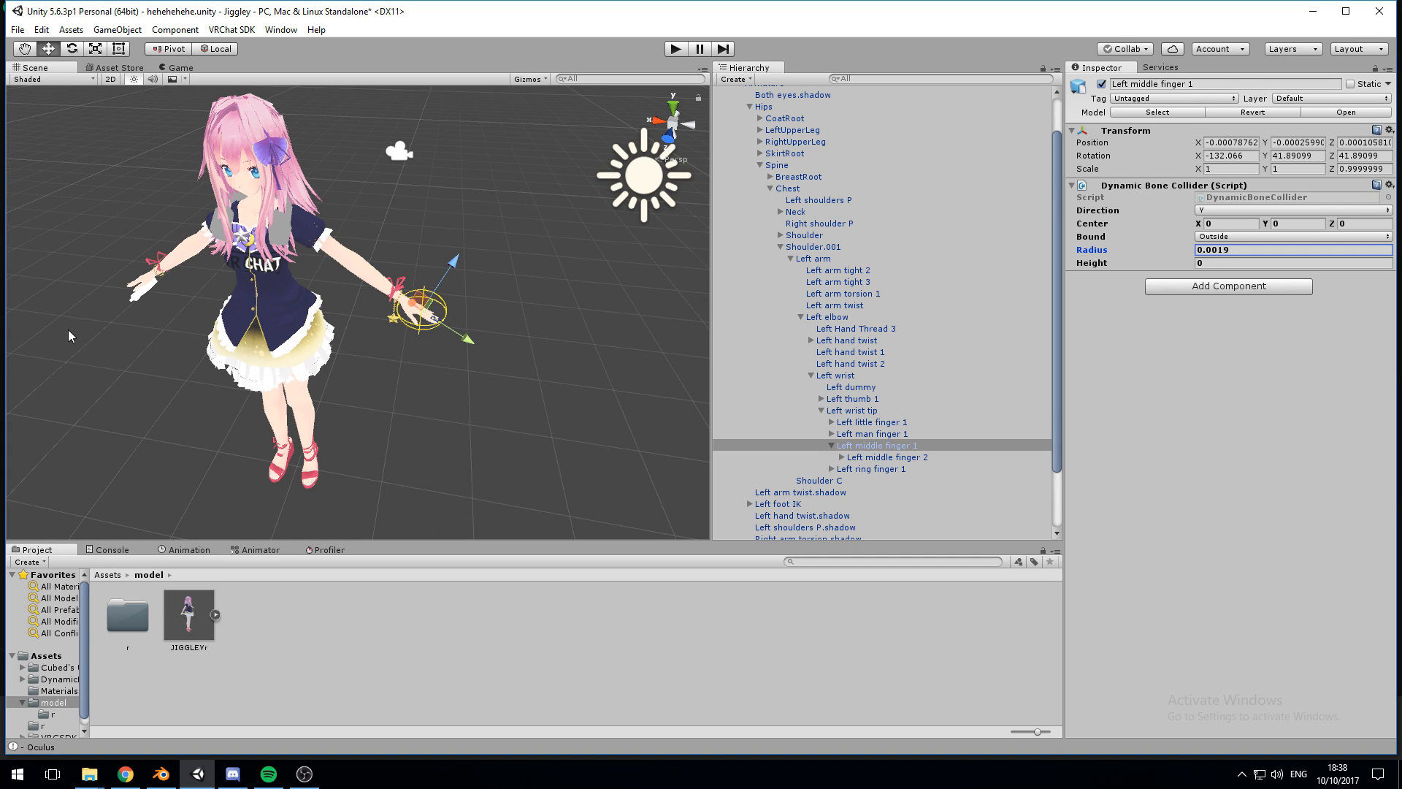
{"action": "left_click", "coordinate": [779, 236]}
{"action": "left_click", "coordinate": [791, 247]}
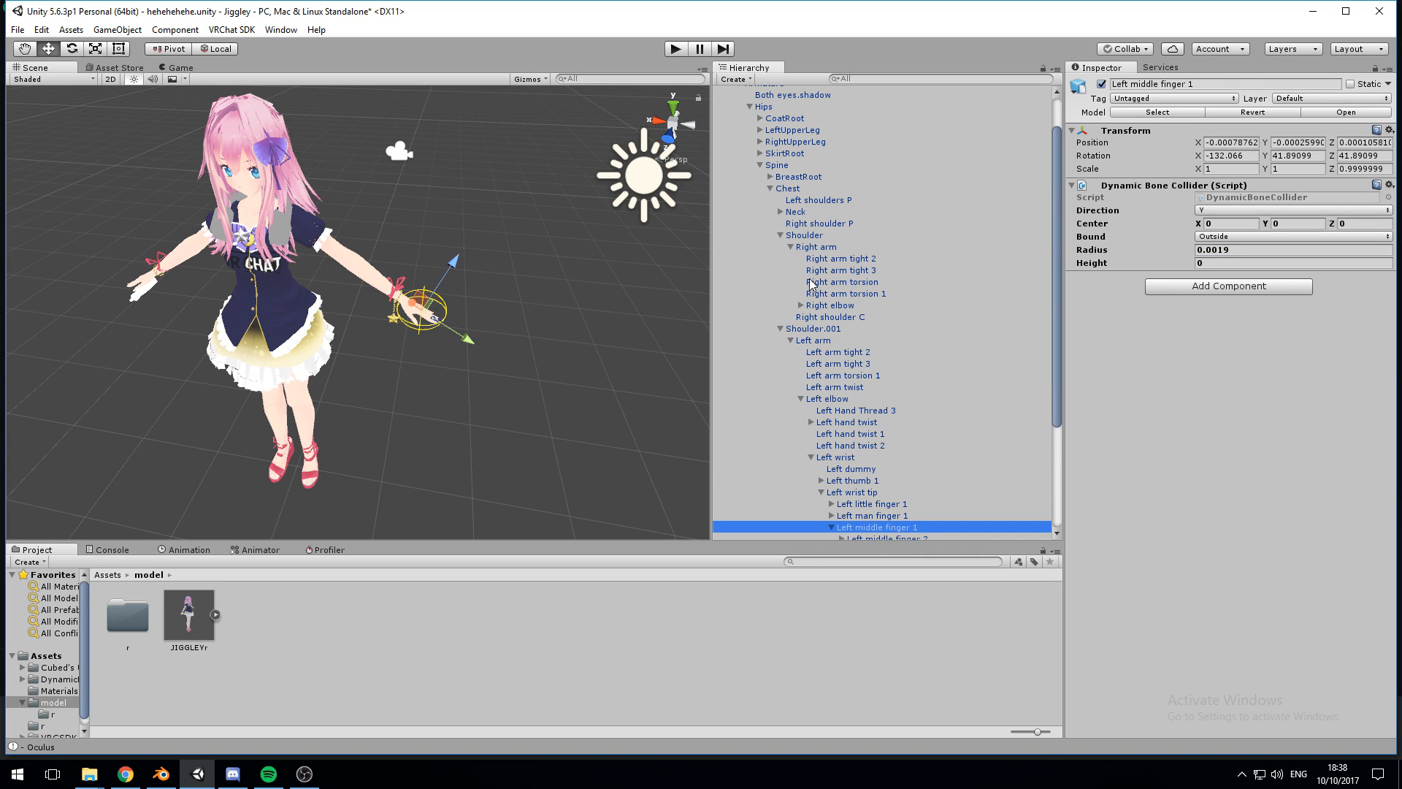
{"action": "left_click", "coordinate": [801, 306]}
{"action": "left_click", "coordinate": [811, 364]}
{"action": "left_click", "coordinate": [821, 399]}
{"action": "left_click", "coordinate": [871, 435]}
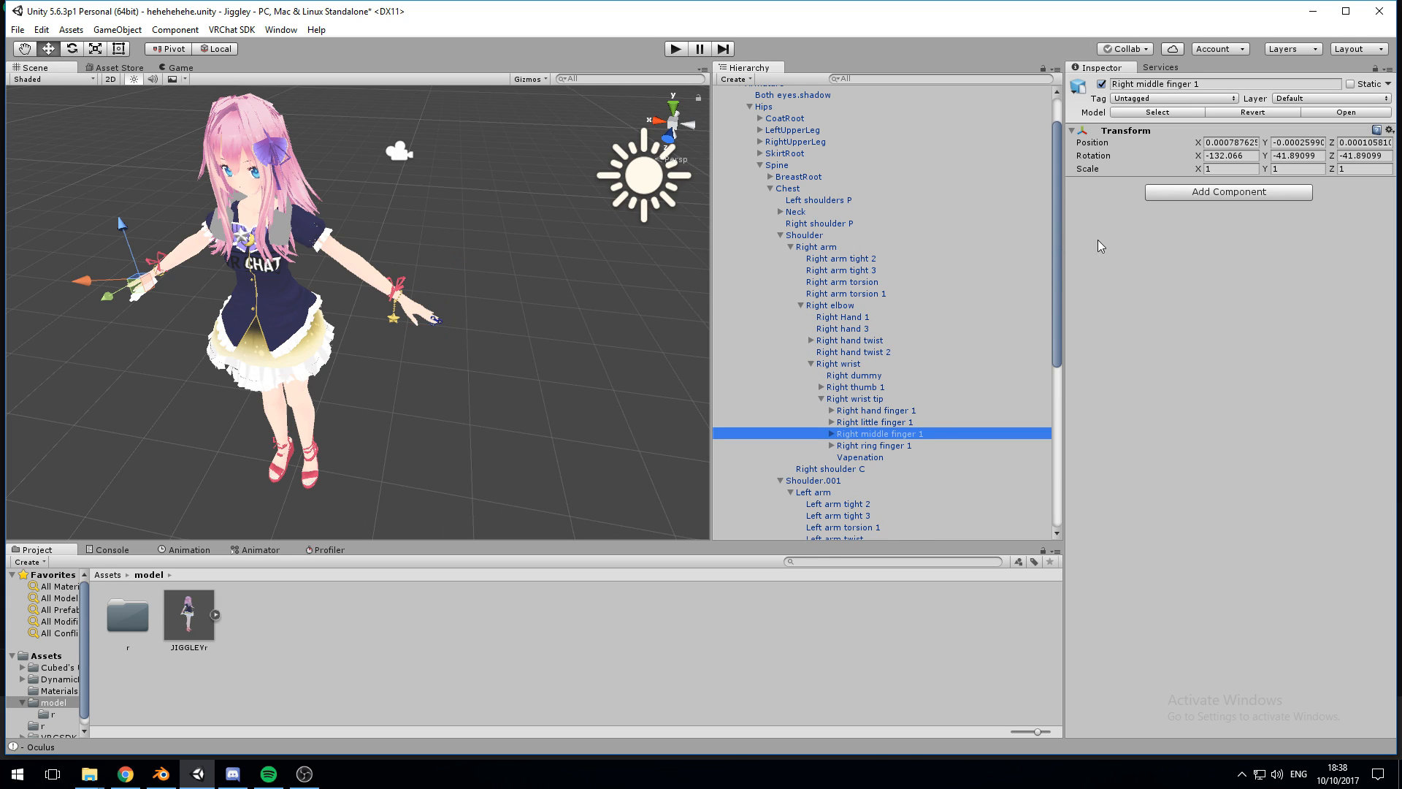
{"action": "left_click", "coordinate": [1389, 130]}
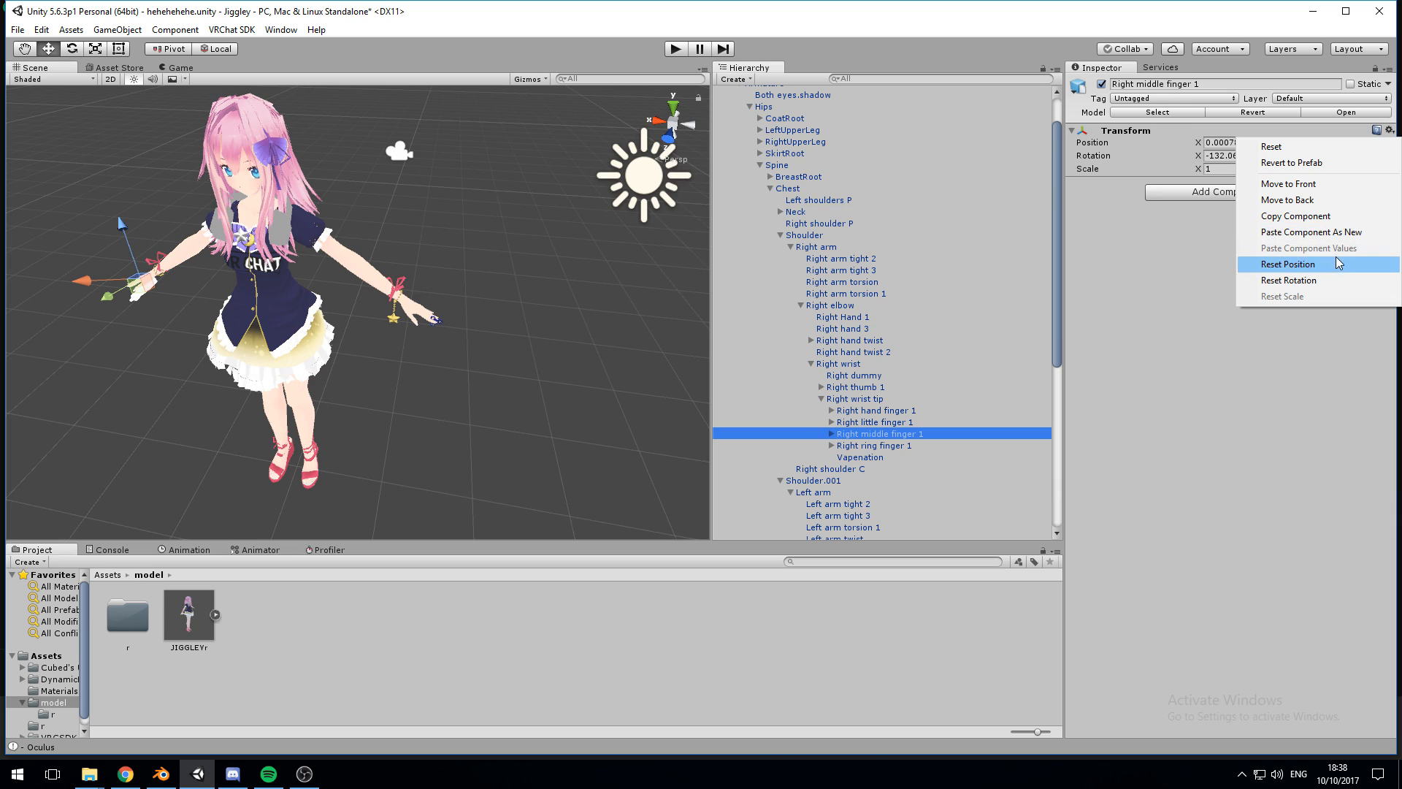
{"action": "left_click", "coordinate": [1340, 239]}
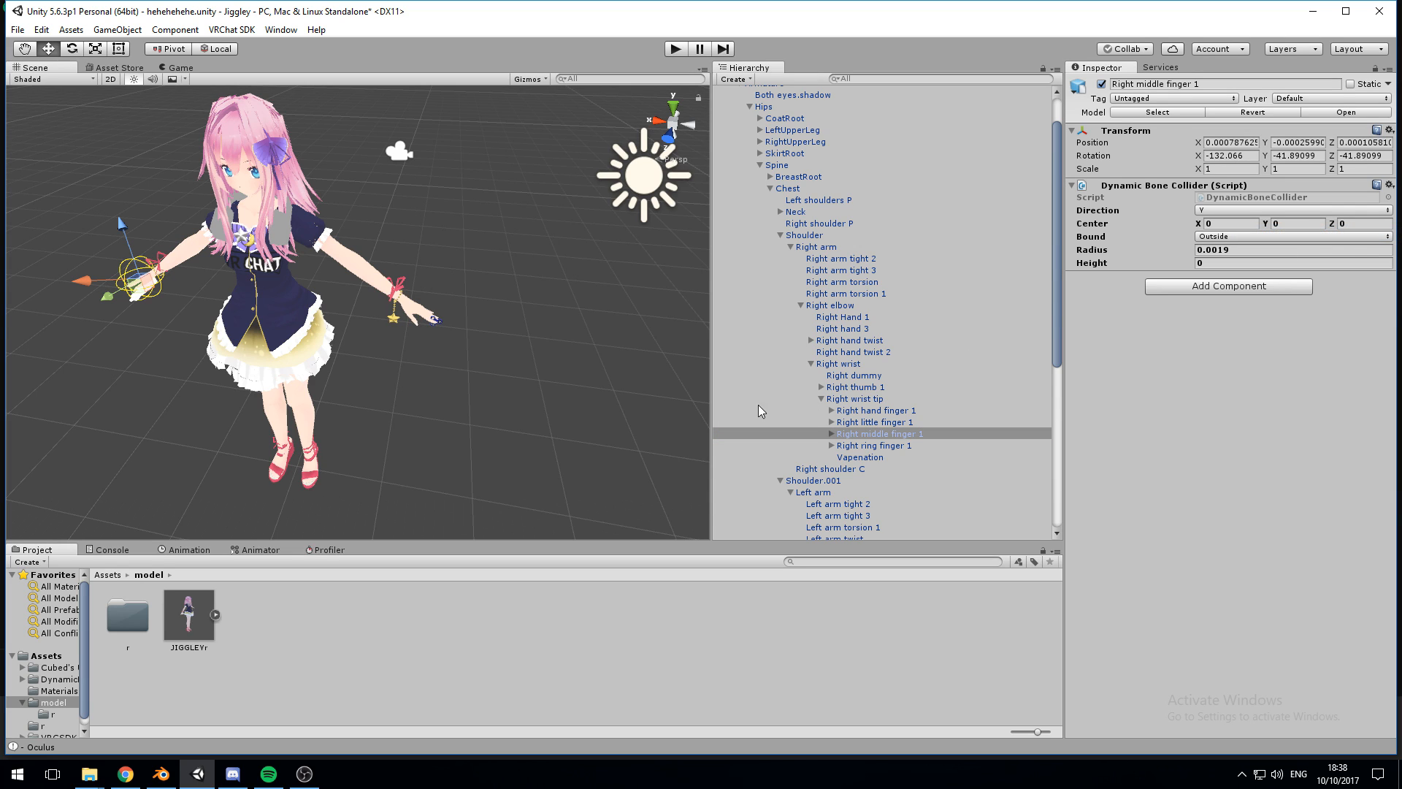
Step: Add Left middle finger 1 and Right middle finger 1 to the Colliders list of the JIGGLEYr model's Dynamic Bone
{"action": "scroll", "coordinate": [539, 300], "scroll_direction": "down", "scroll_amount": 3}
{"action": "scroll", "coordinate": [745, 238], "scroll_direction": "up", "scroll_amount": 2}
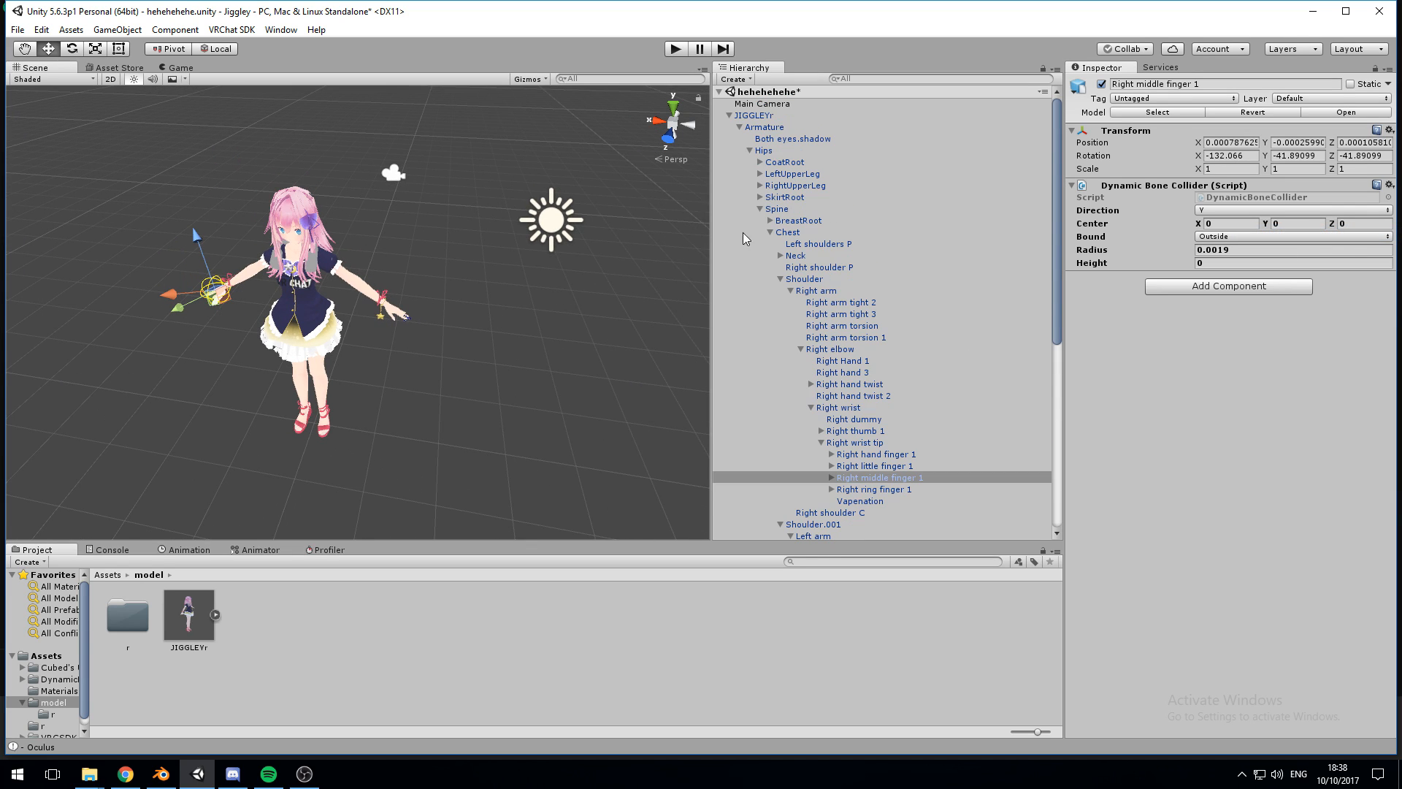
{"action": "left_click", "coordinate": [774, 115]}
{"action": "scroll", "coordinate": [280, 436], "scroll_direction": "up", "scroll_amount": 3}
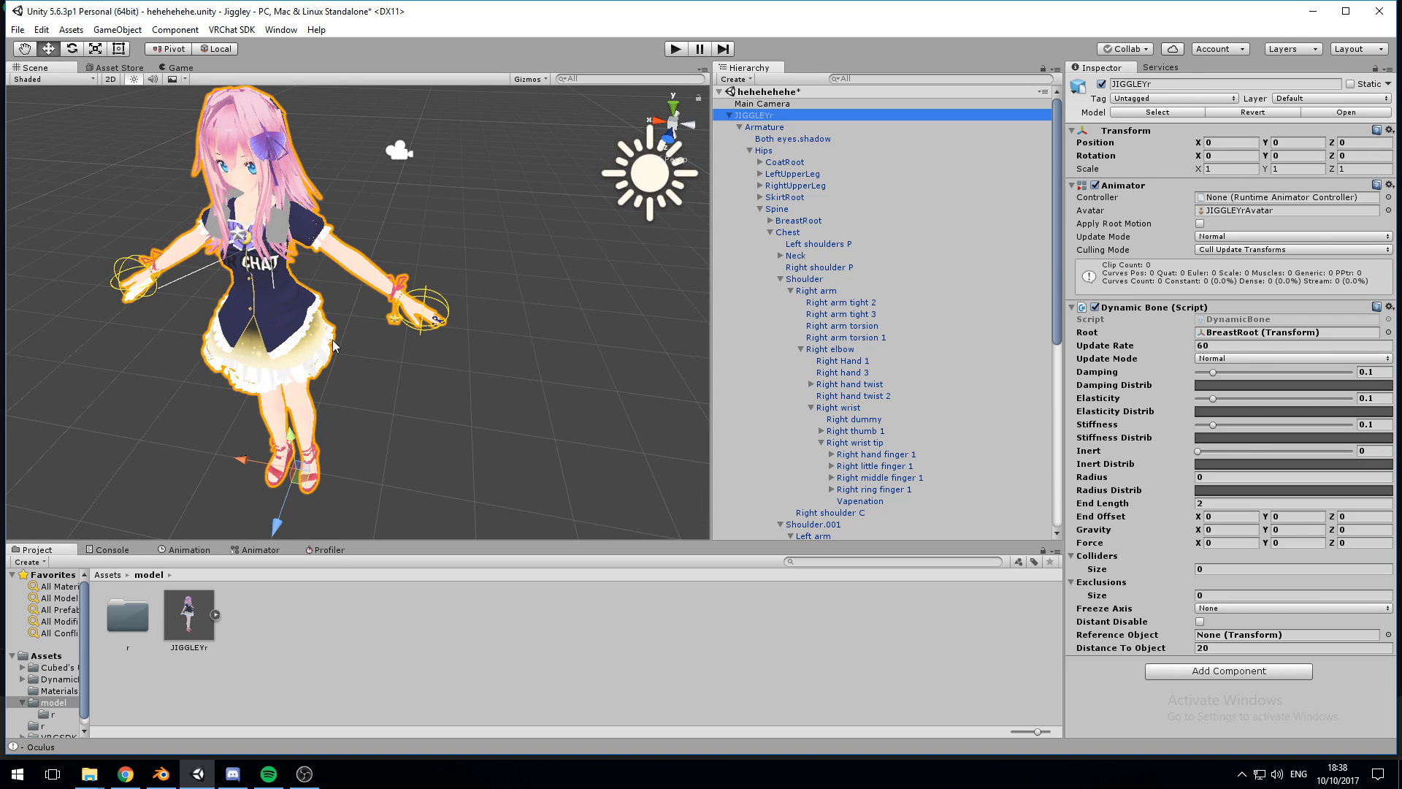
{"action": "right_click_drag", "start_coordinate": [334, 342], "coordinate": [427, 310]}
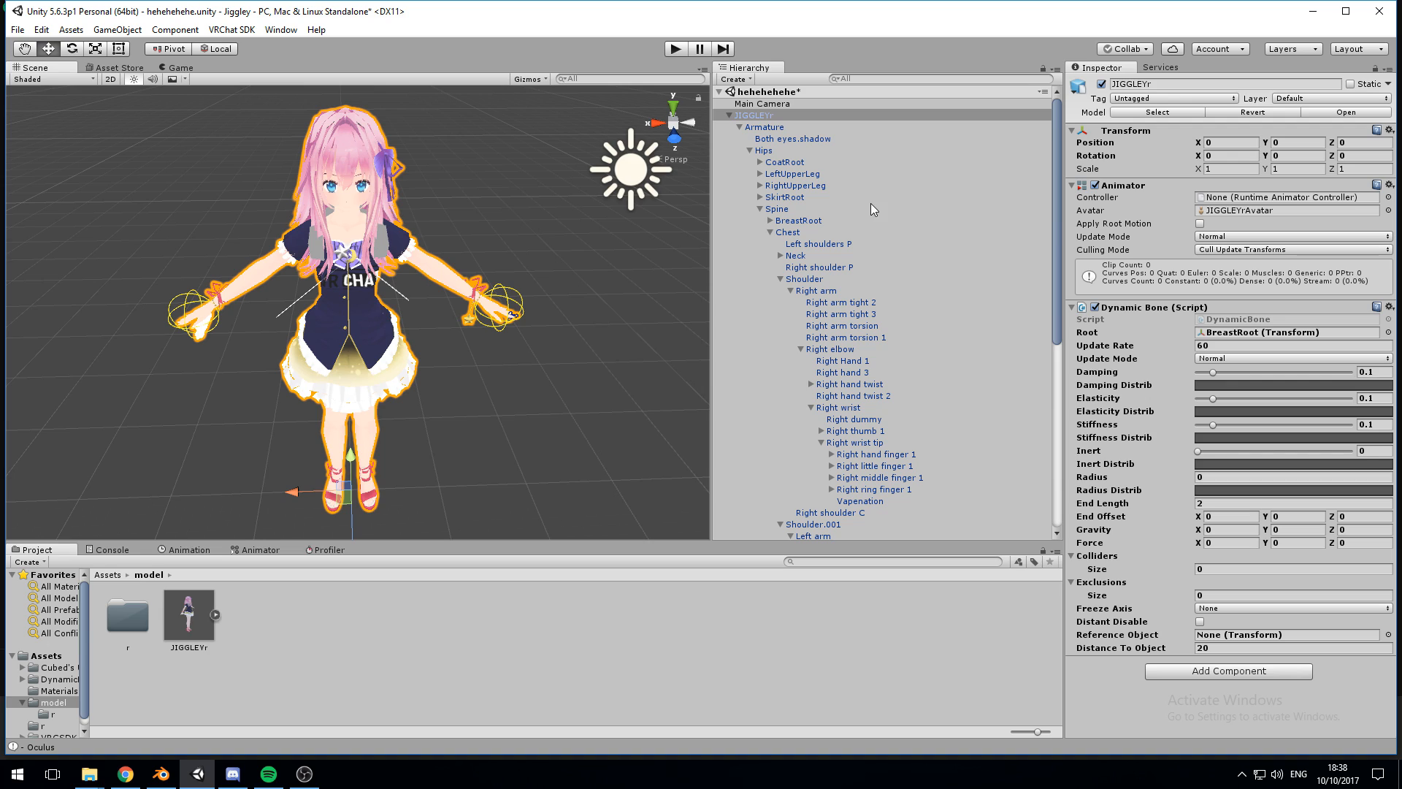
{"action": "scroll", "coordinate": [903, 197], "scroll_direction": "down", "scroll_amount": 8}
{"action": "scroll", "coordinate": [884, 336], "scroll_direction": "up", "scroll_amount": 8}
{"action": "scroll", "coordinate": [930, 379], "scroll_direction": "down", "scroll_amount": 10}
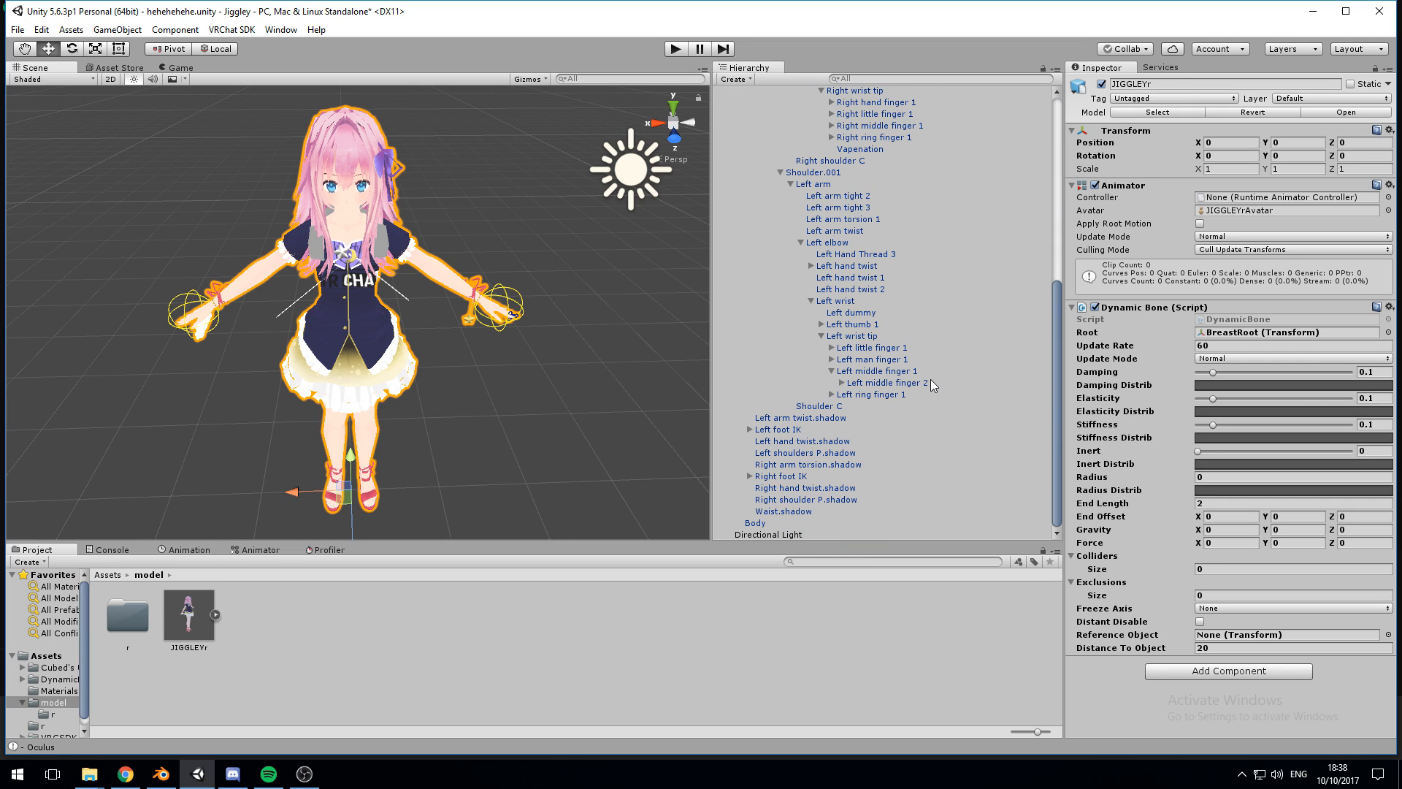
{"action": "left_click_drag", "start_coordinate": [862, 374], "coordinate": [1100, 563]}
{"action": "scroll", "coordinate": [922, 382], "scroll_direction": "up", "scroll_amount": 5}
{"action": "left_click_drag", "start_coordinate": [897, 299], "coordinate": [1101, 559]}
{"action": "scroll", "coordinate": [754, 311], "scroll_direction": "down", "scroll_amount": 5}
{"action": "scroll", "coordinate": [667, 353], "scroll_direction": "up", "scroll_amount": 6}
{"action": "scroll", "coordinate": [626, 341], "scroll_direction": "down", "scroll_amount": 6}
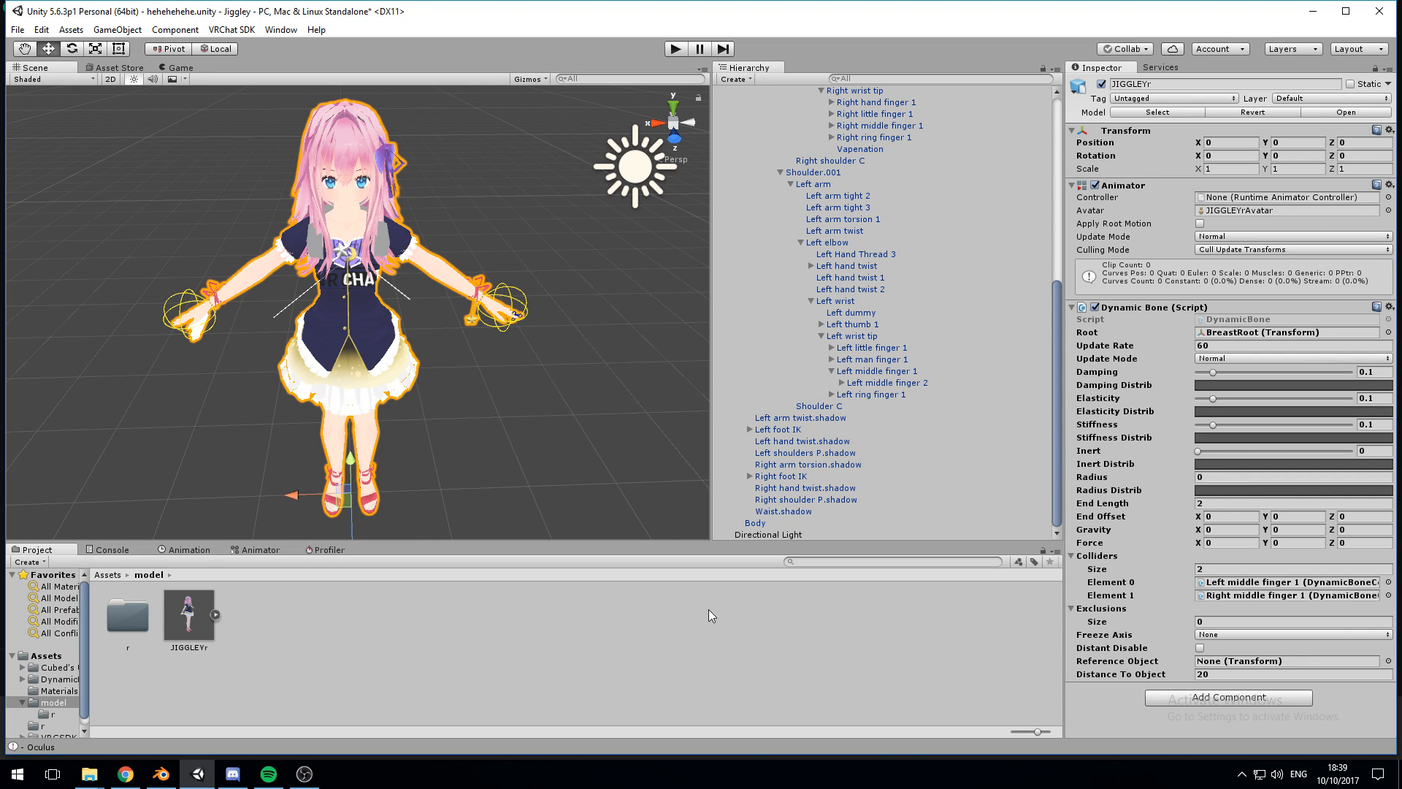
{"action": "scroll", "coordinate": [554, 447], "scroll_direction": "down", "scroll_amount": 3}
{"action": "mouse_move", "coordinate": [550, 427]}
{"action": "middle_mouse_down"}
{"action": "mouse_move", "coordinate": [518, 409]}
{"action": "mouse_move", "coordinate": [546, 420]}
{"action": "middle_mouse_up"}
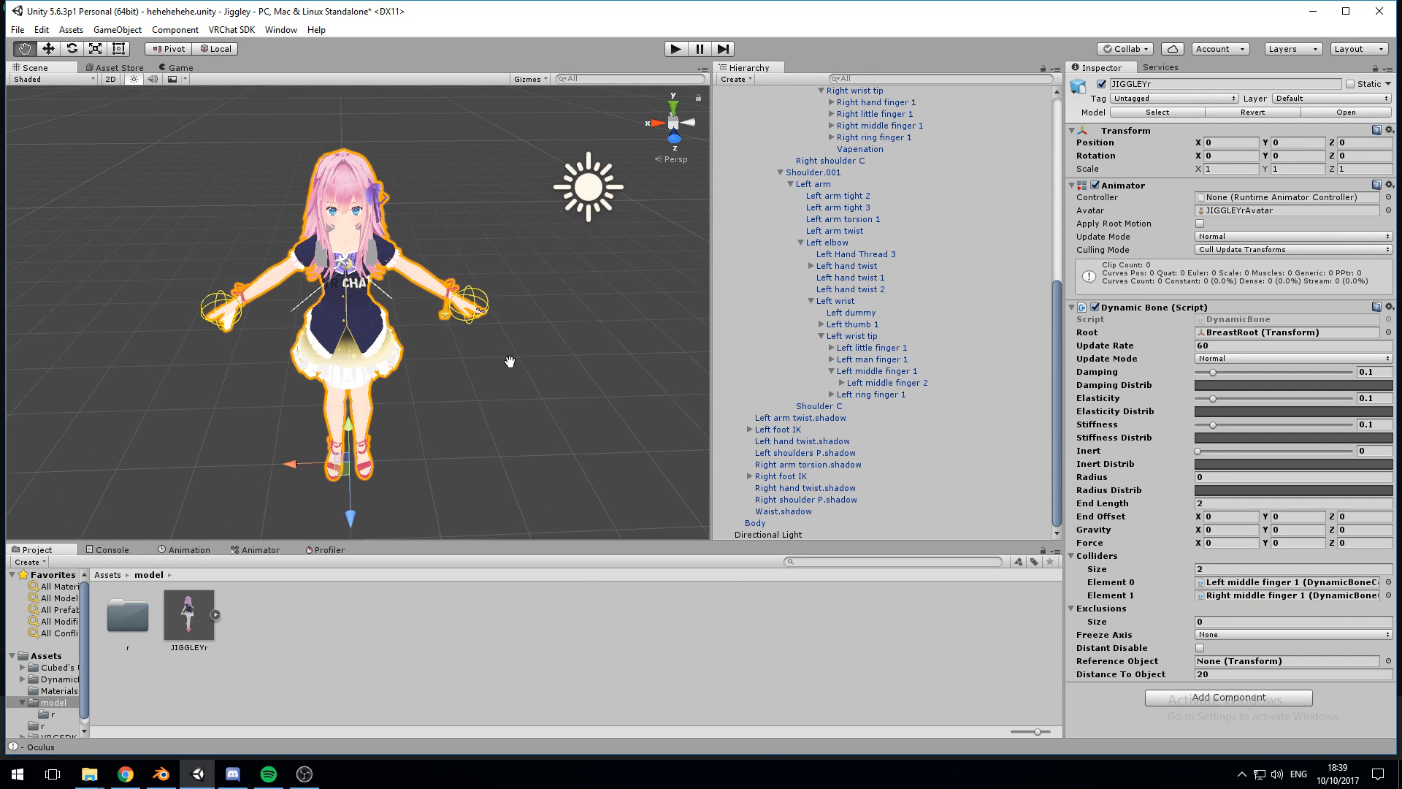